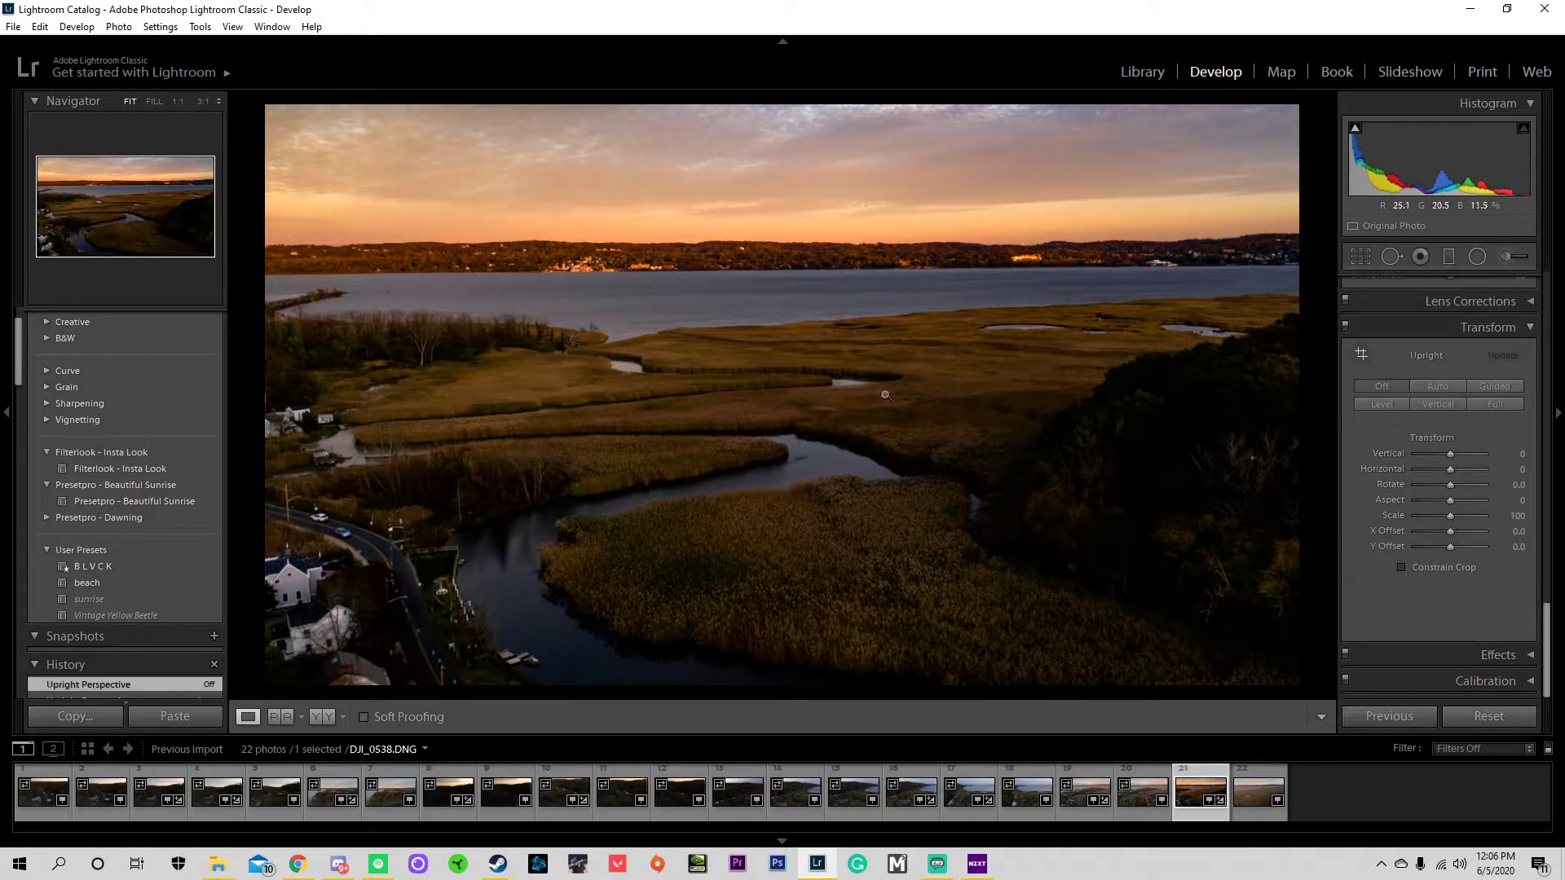
- Compare the edited sunset marsh photo with its unedited version and bring the basic adjustments into view
{"action": "key", "text": "backslash"}
{"action": "key", "text": "backslash"}
{"action": "left_click_drag", "start_coordinate": [1540, 646], "coordinate": [1504, 307]}
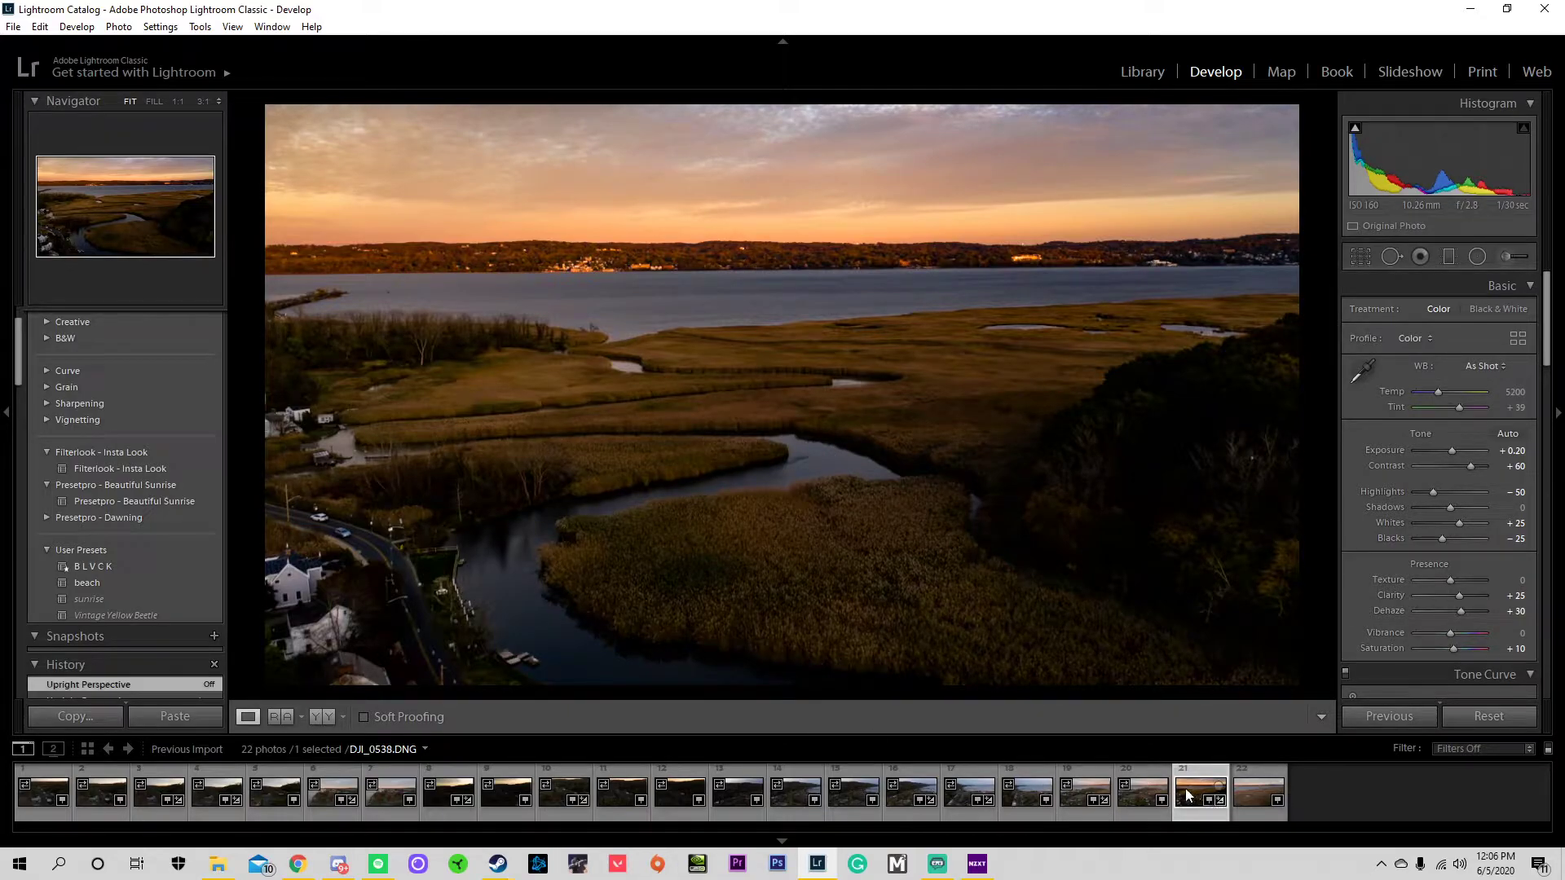
- Reset the develop settings of photos 19, 17 and 10 in the filmstrip
{"action": "left_click", "coordinate": [1076, 787]}
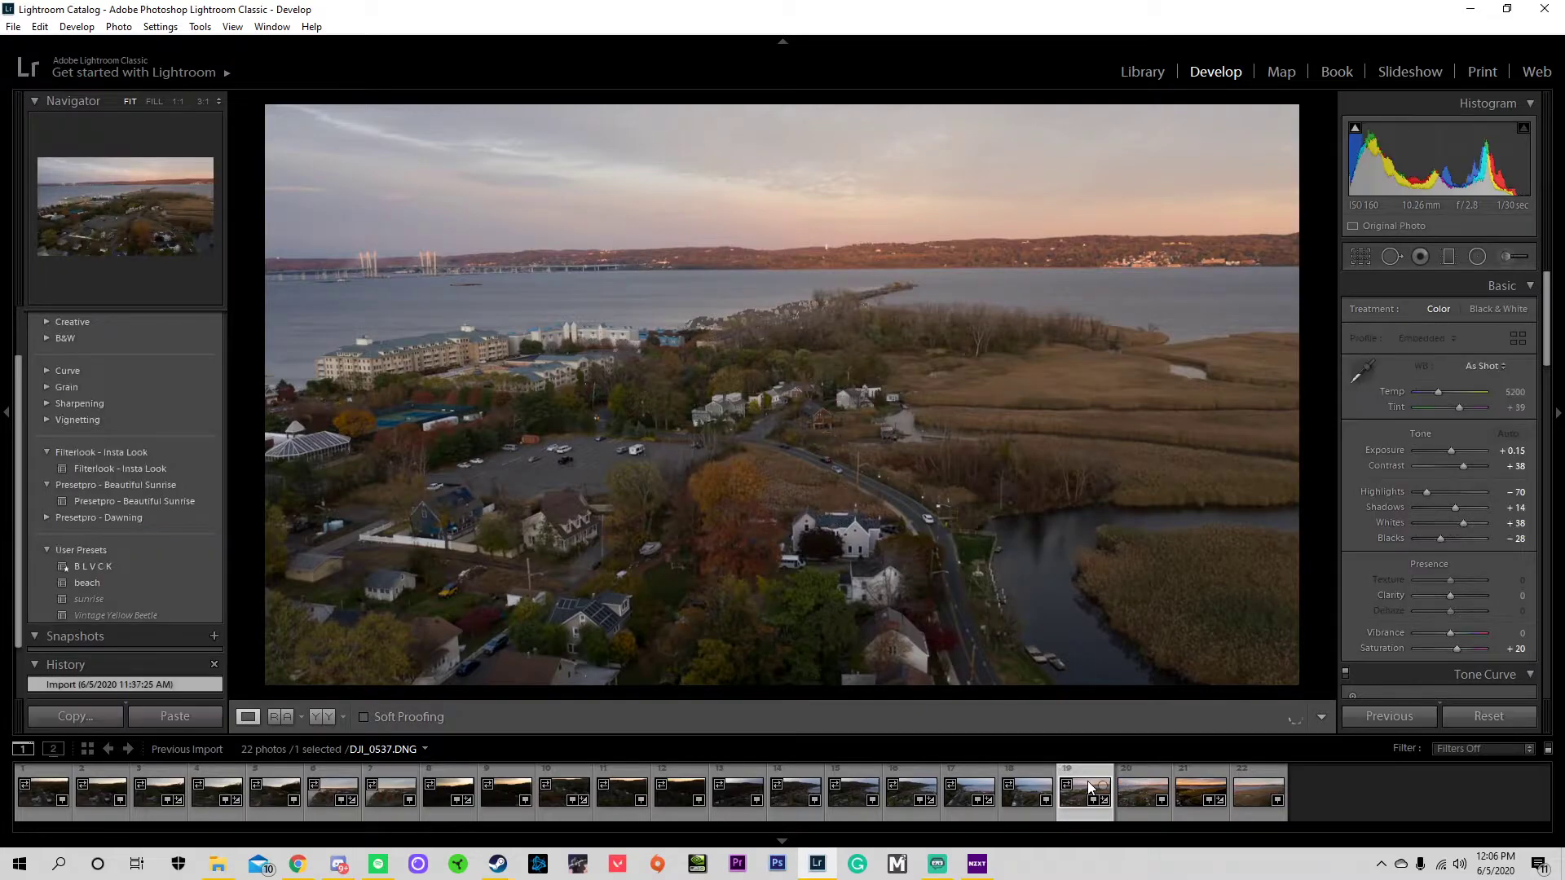
{"action": "left_click", "coordinate": [1480, 714]}
{"action": "left_click", "coordinate": [968, 789]}
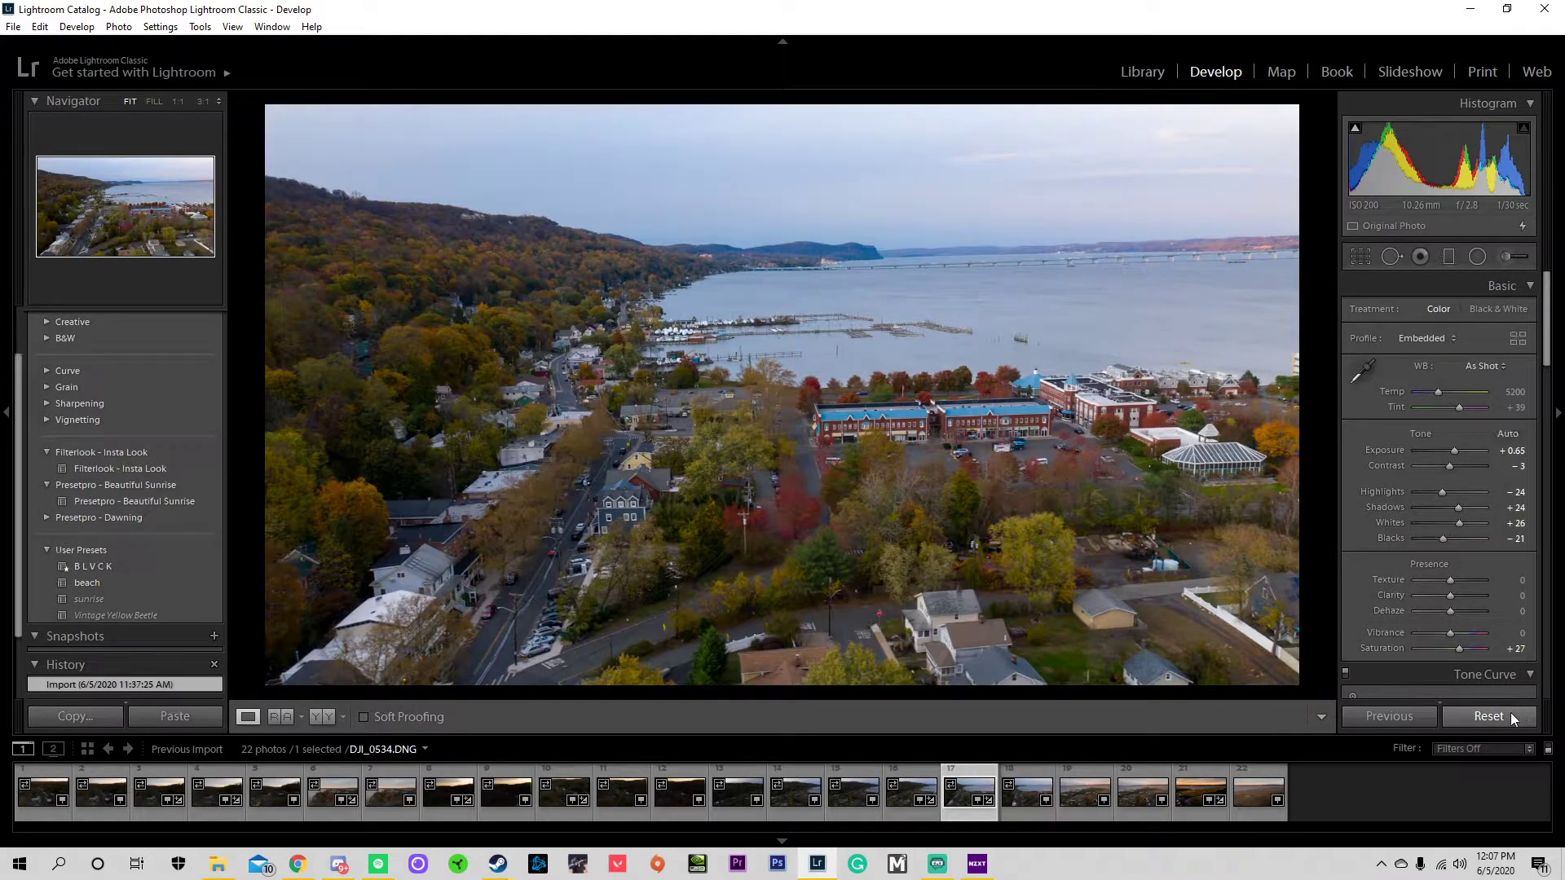
{"action": "left_click", "coordinate": [1511, 712]}
{"action": "left_click", "coordinate": [586, 804]}
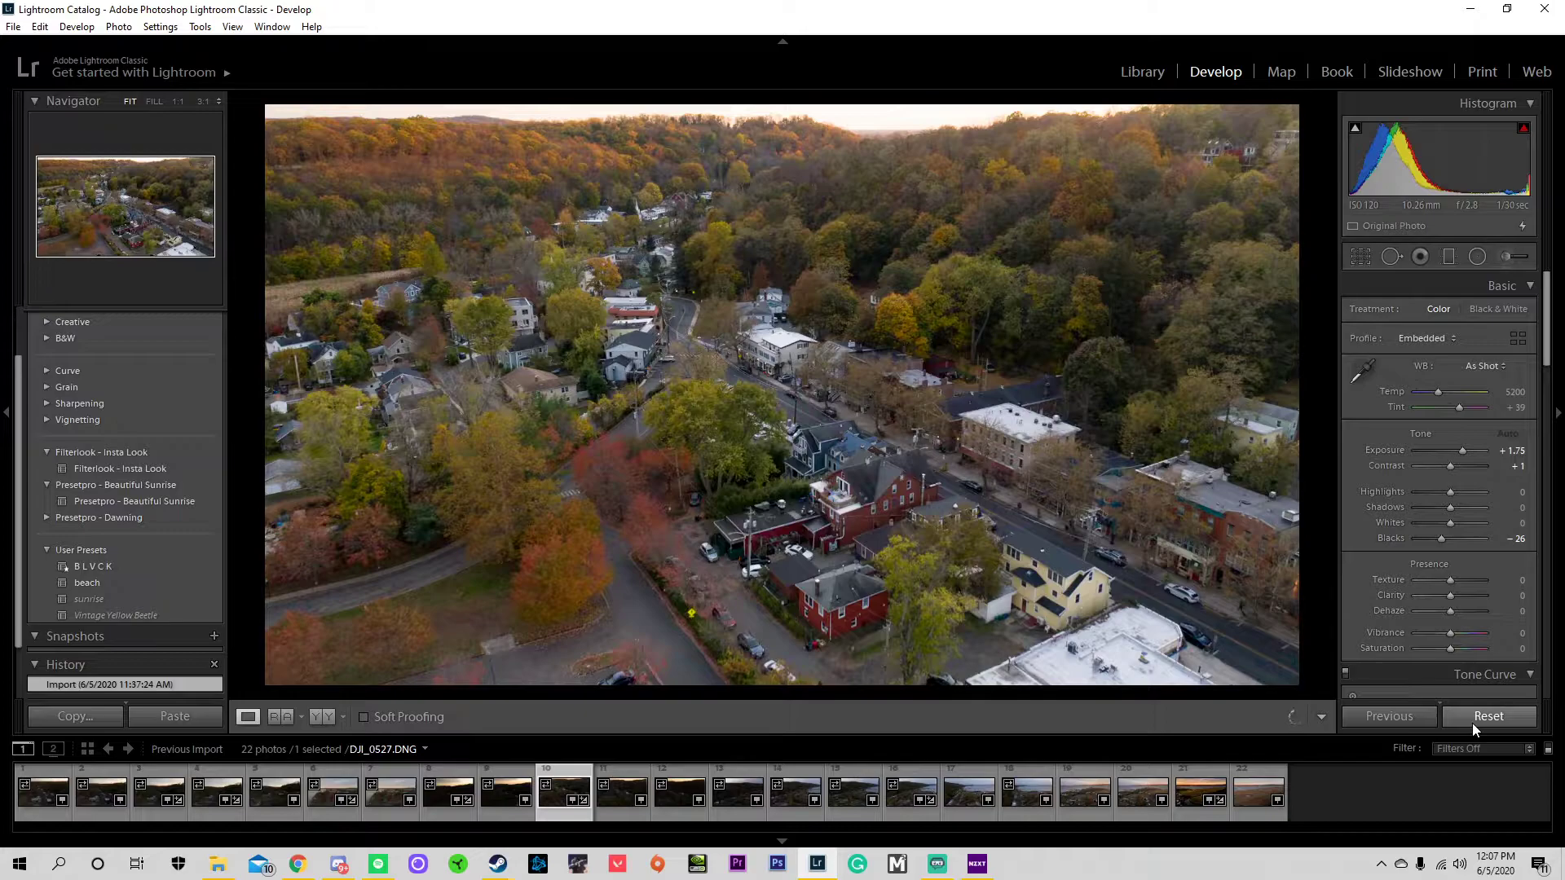
{"action": "left_click", "coordinate": [1472, 722]}
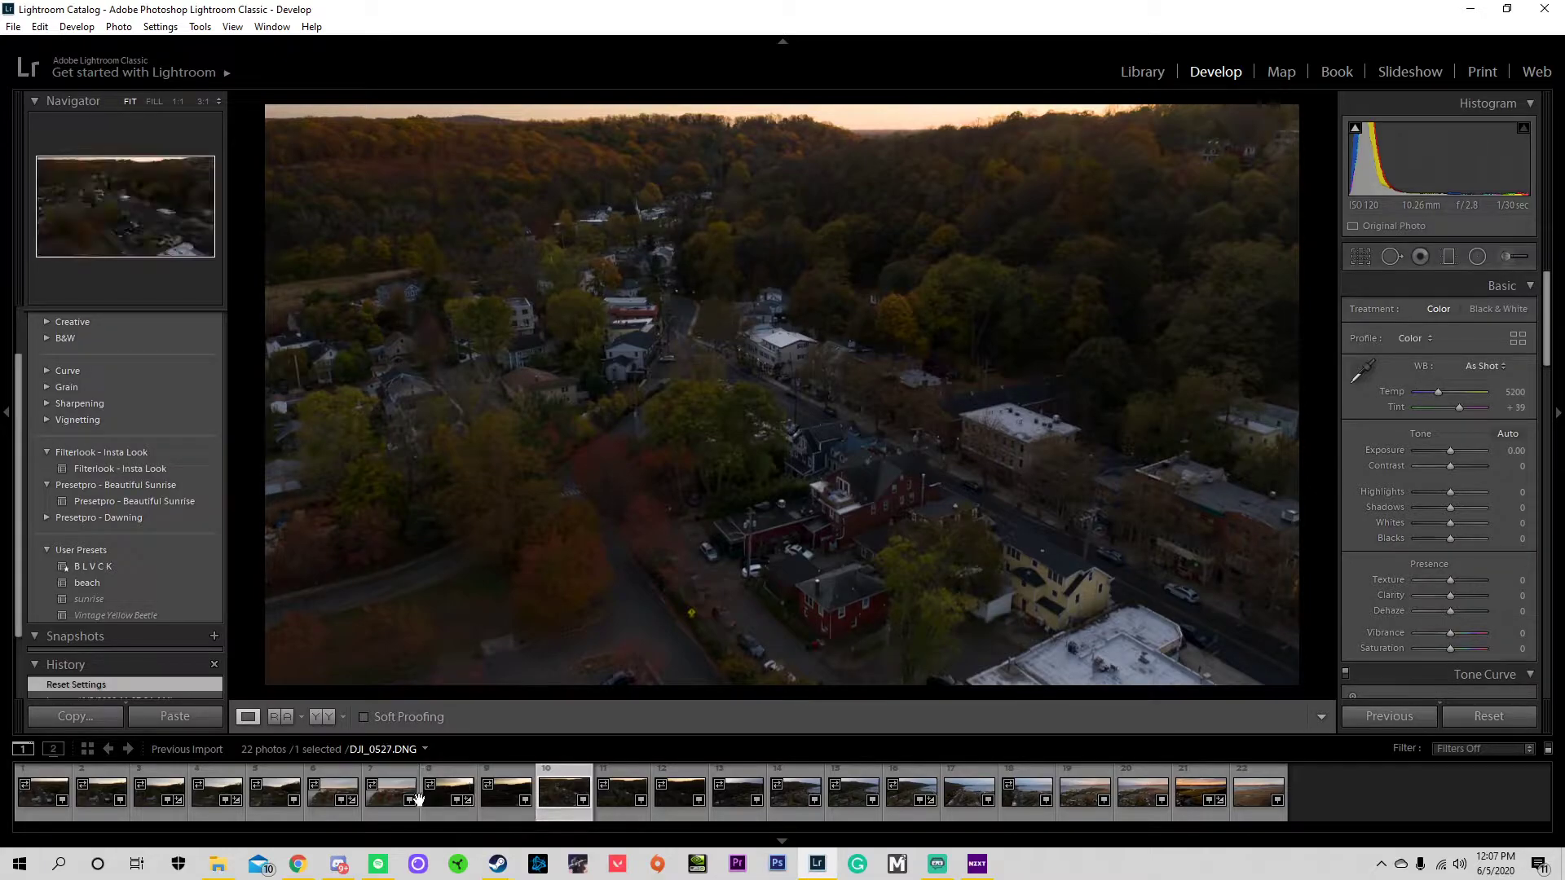
- Reset the develop settings of photos 8 and 6 in the filmstrip
{"action": "left_click", "coordinate": [467, 805]}
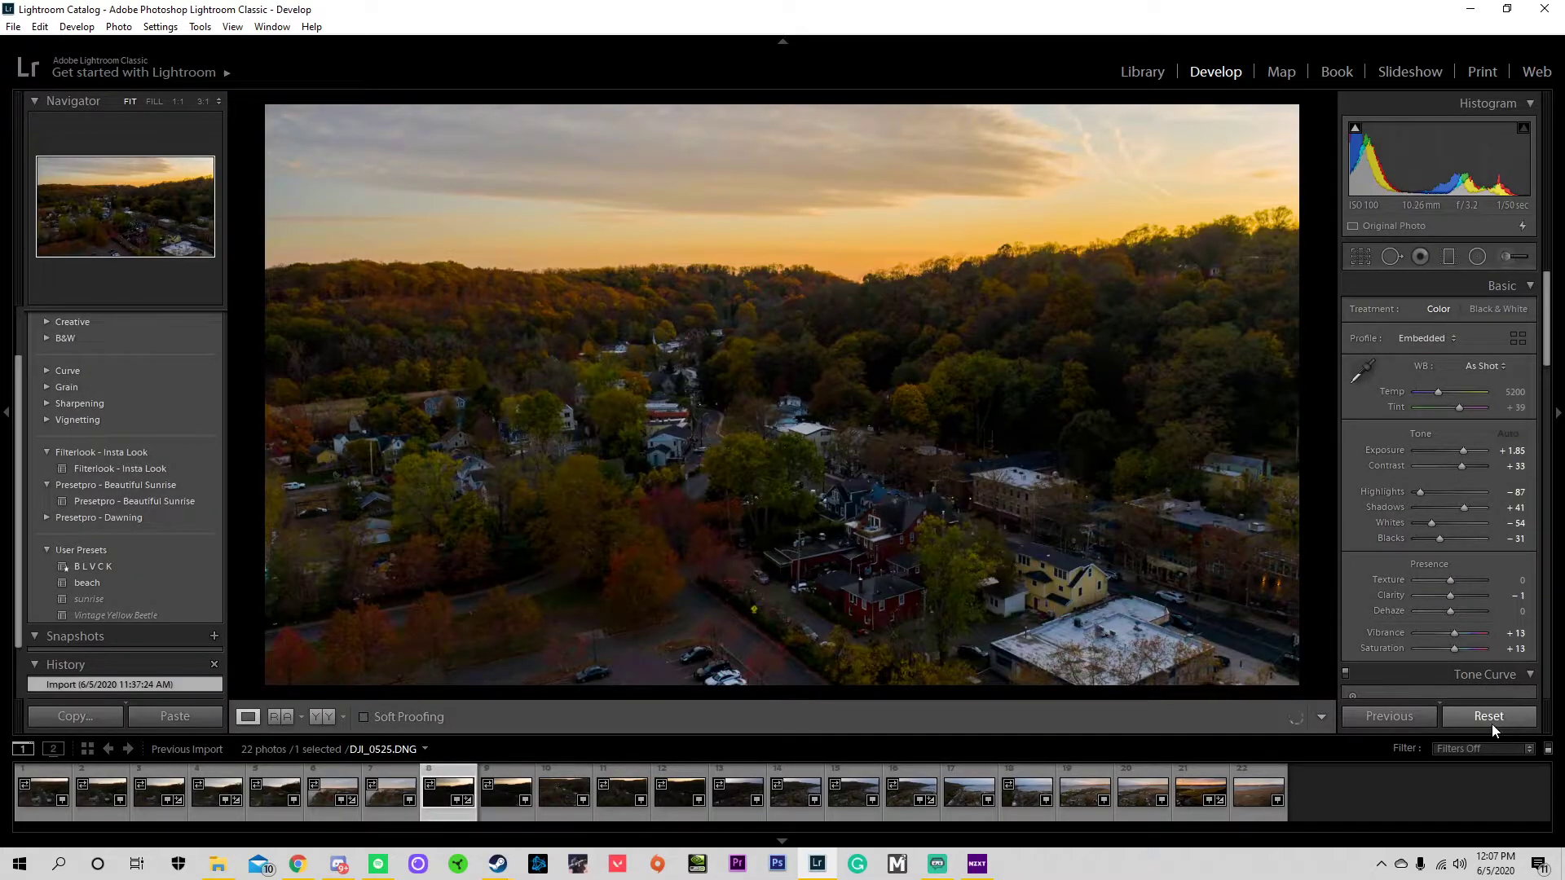
{"action": "left_click", "coordinate": [1492, 721]}
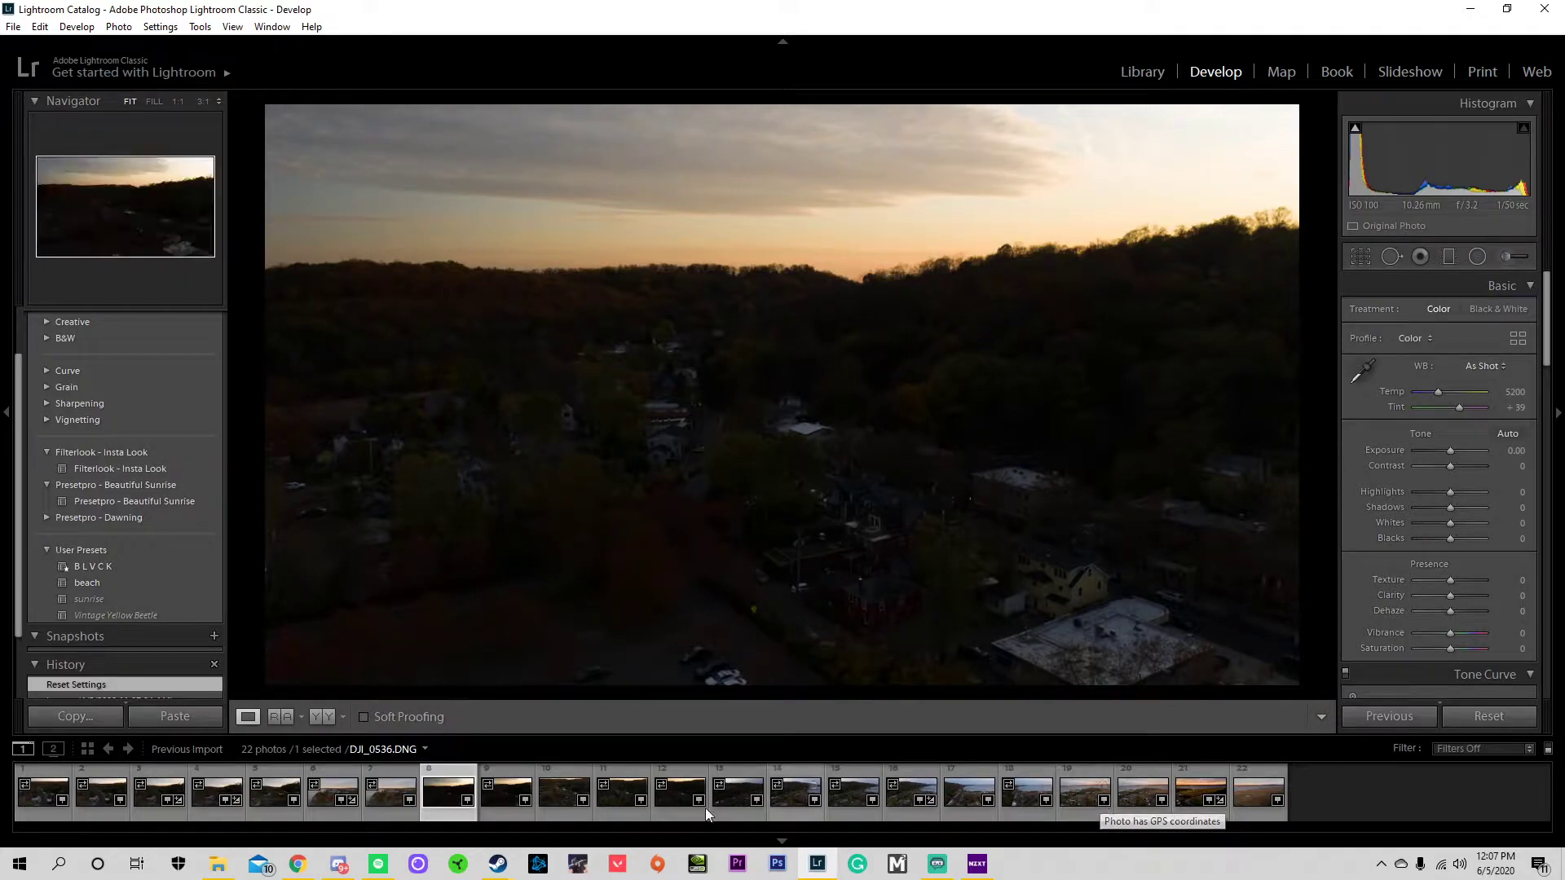
{"action": "left_click", "coordinate": [331, 799]}
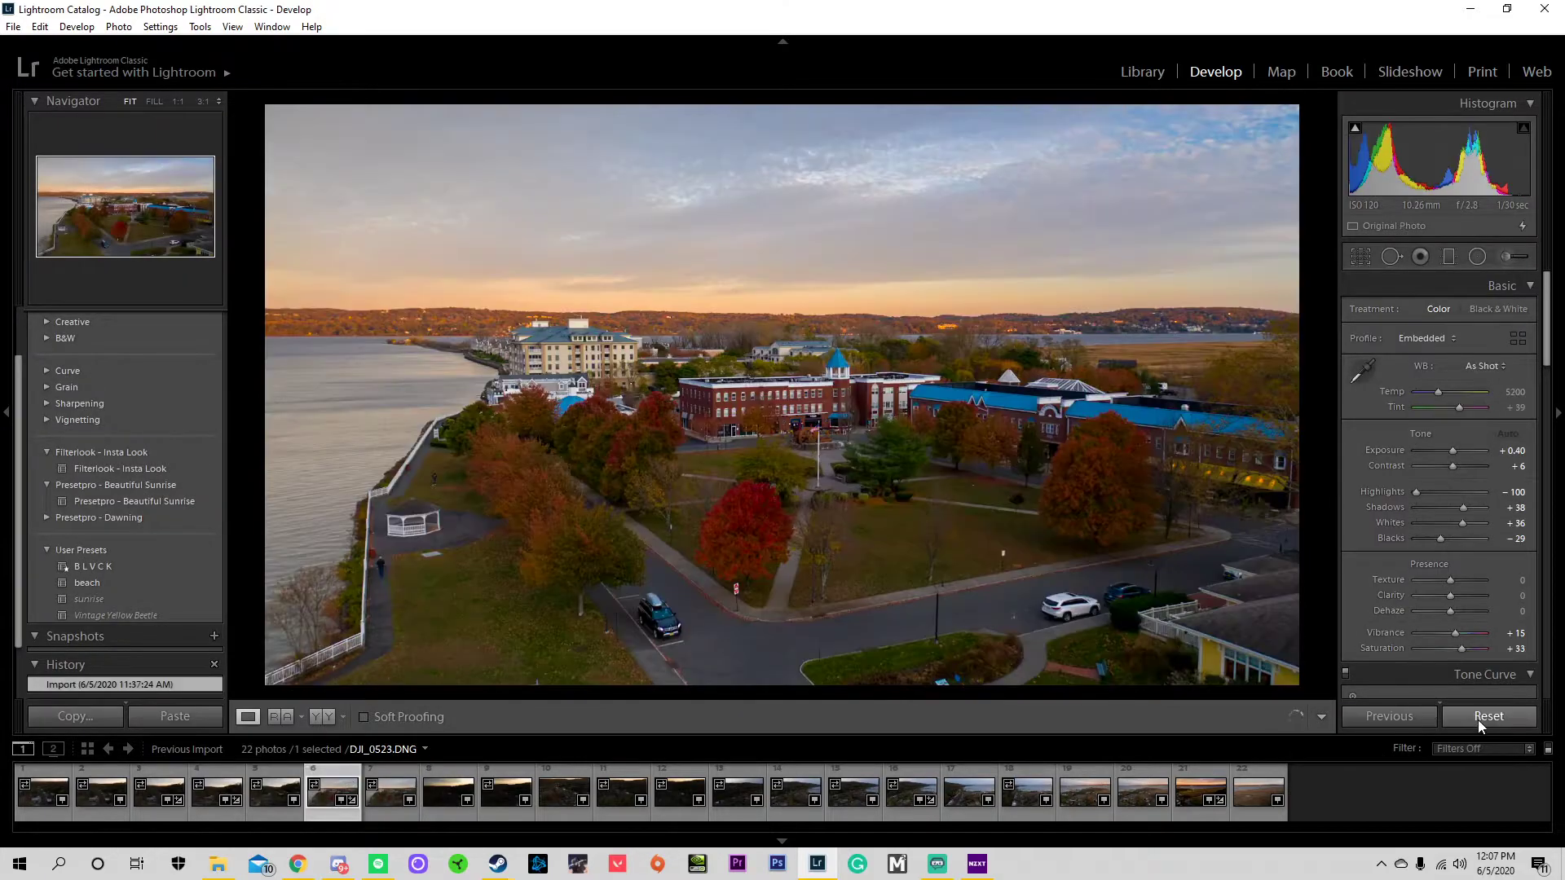
{"action": "left_click", "coordinate": [1478, 720]}
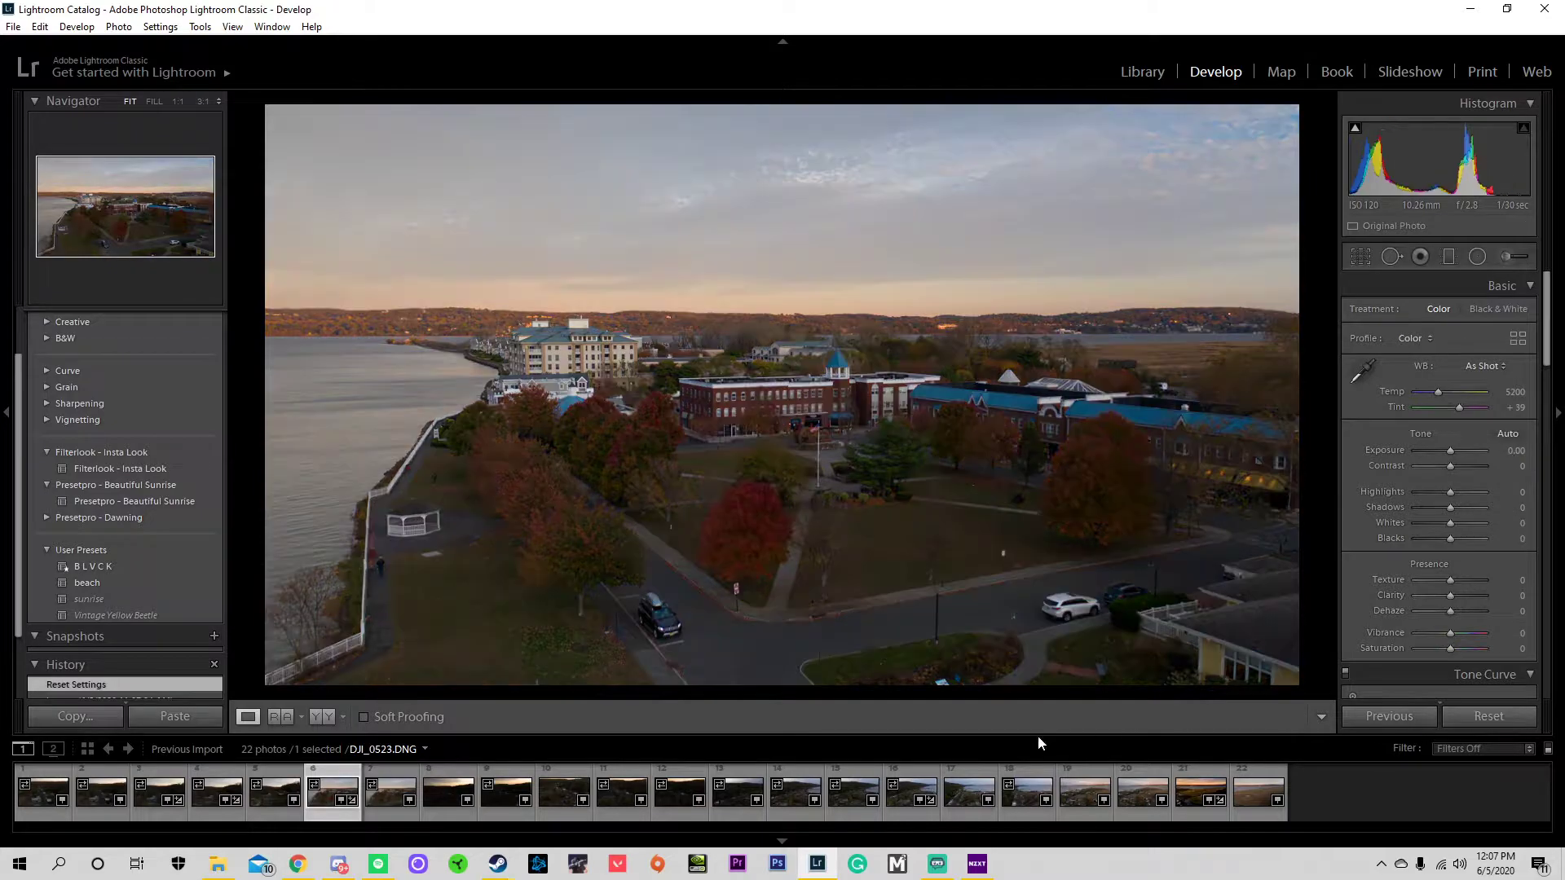
- Reset the develop settings of photos 4 and 3, declining to build standard-sized previews
{"action": "left_click", "coordinate": [203, 791]}
{"action": "left_click", "coordinate": [878, 453]}
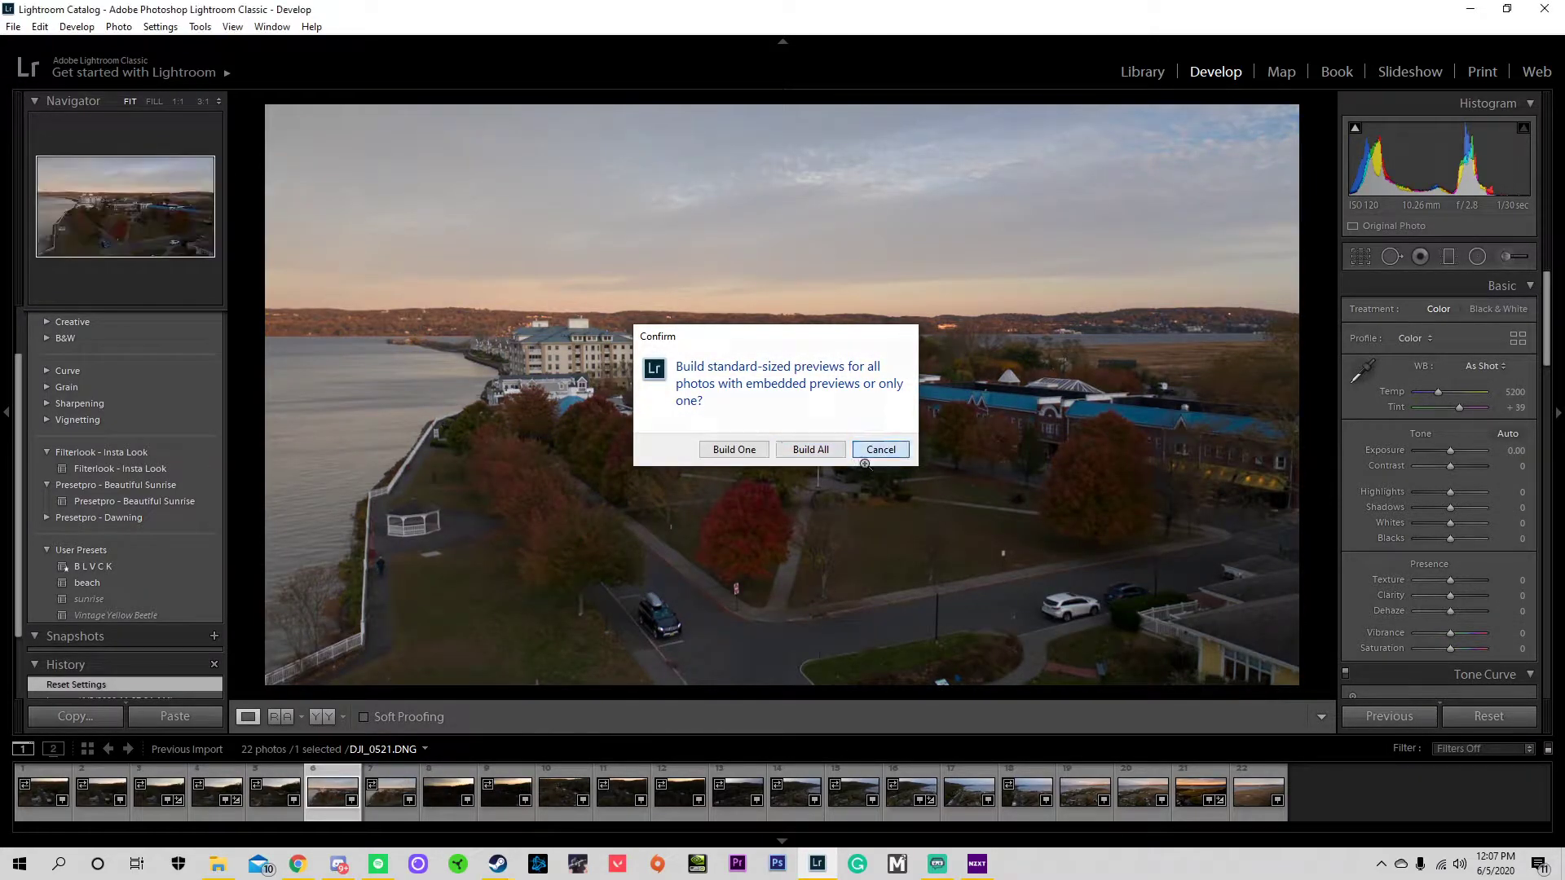
{"action": "left_click", "coordinate": [201, 791]}
{"action": "left_click", "coordinate": [880, 449]}
{"action": "left_click", "coordinate": [218, 789]}
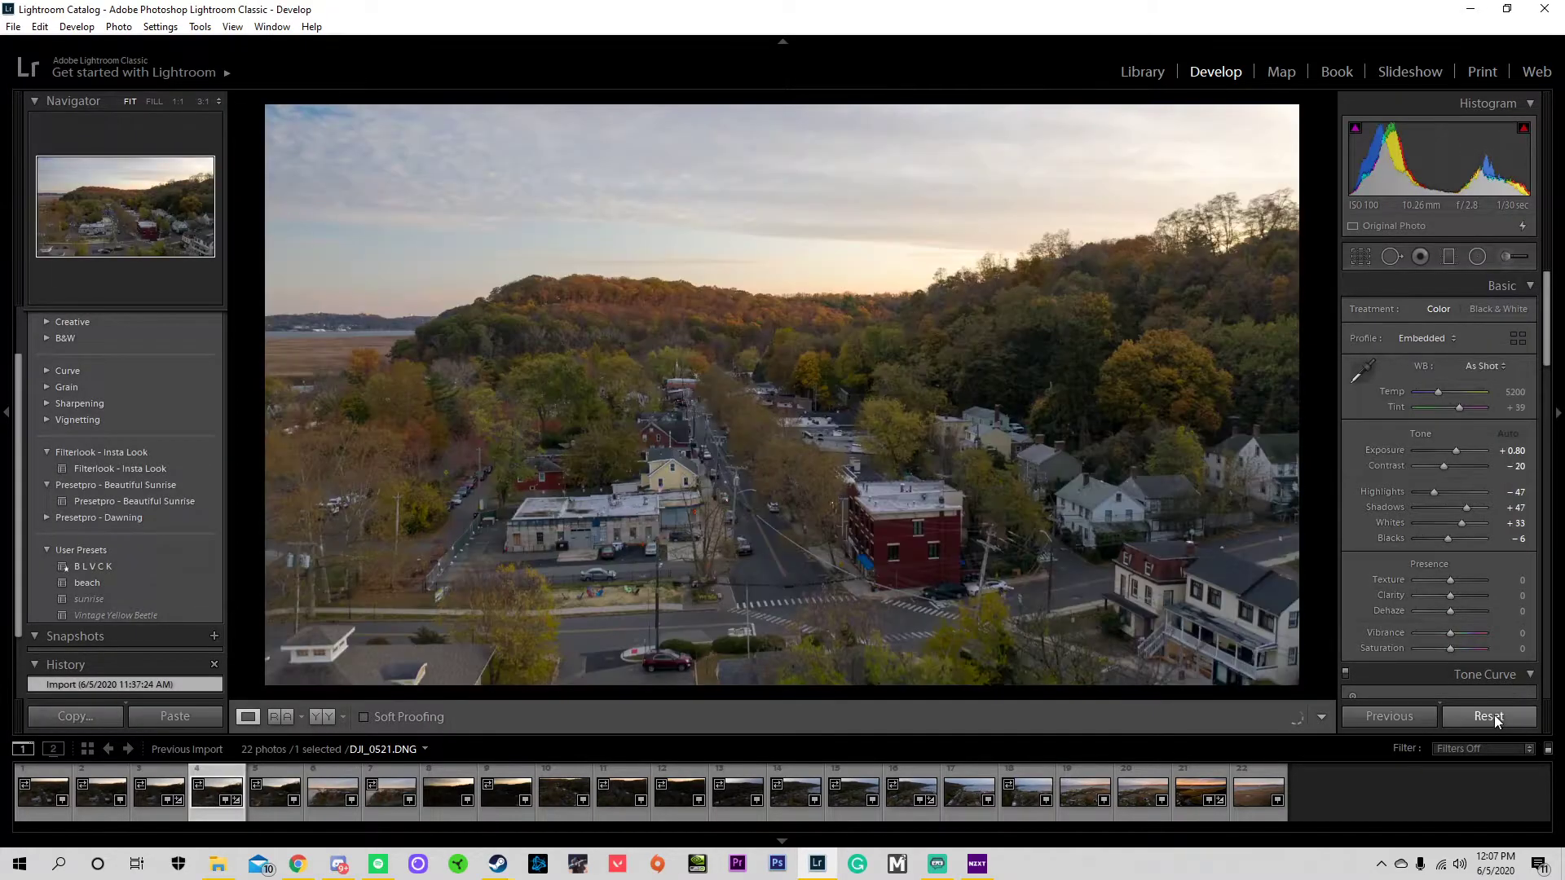
{"action": "left_click", "coordinate": [1494, 716]}
{"action": "left_click", "coordinate": [141, 804]}
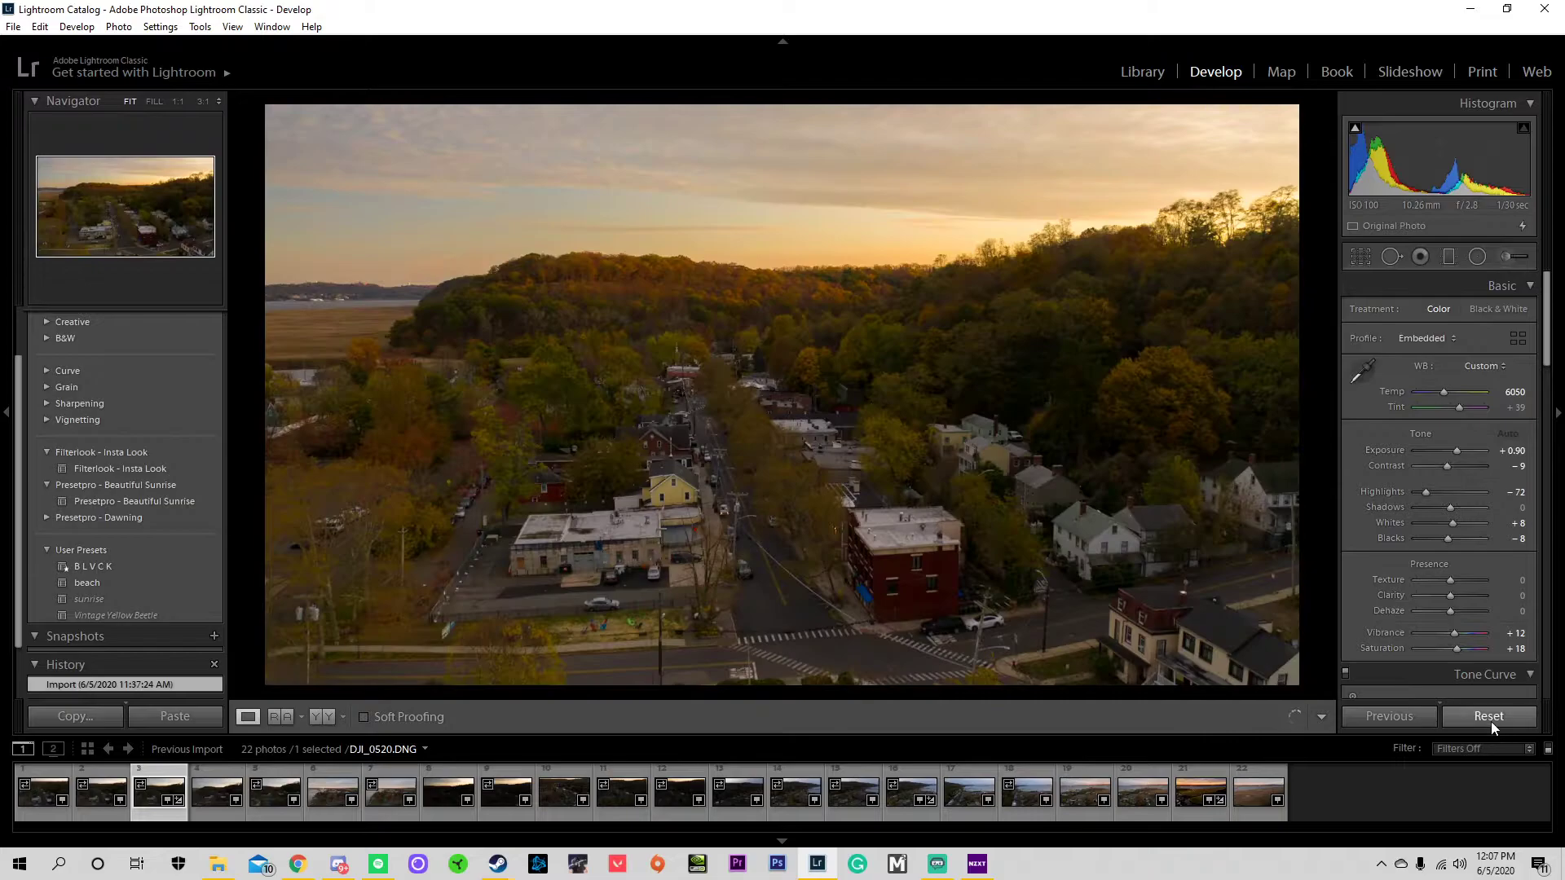
{"action": "left_click", "coordinate": [1489, 719]}
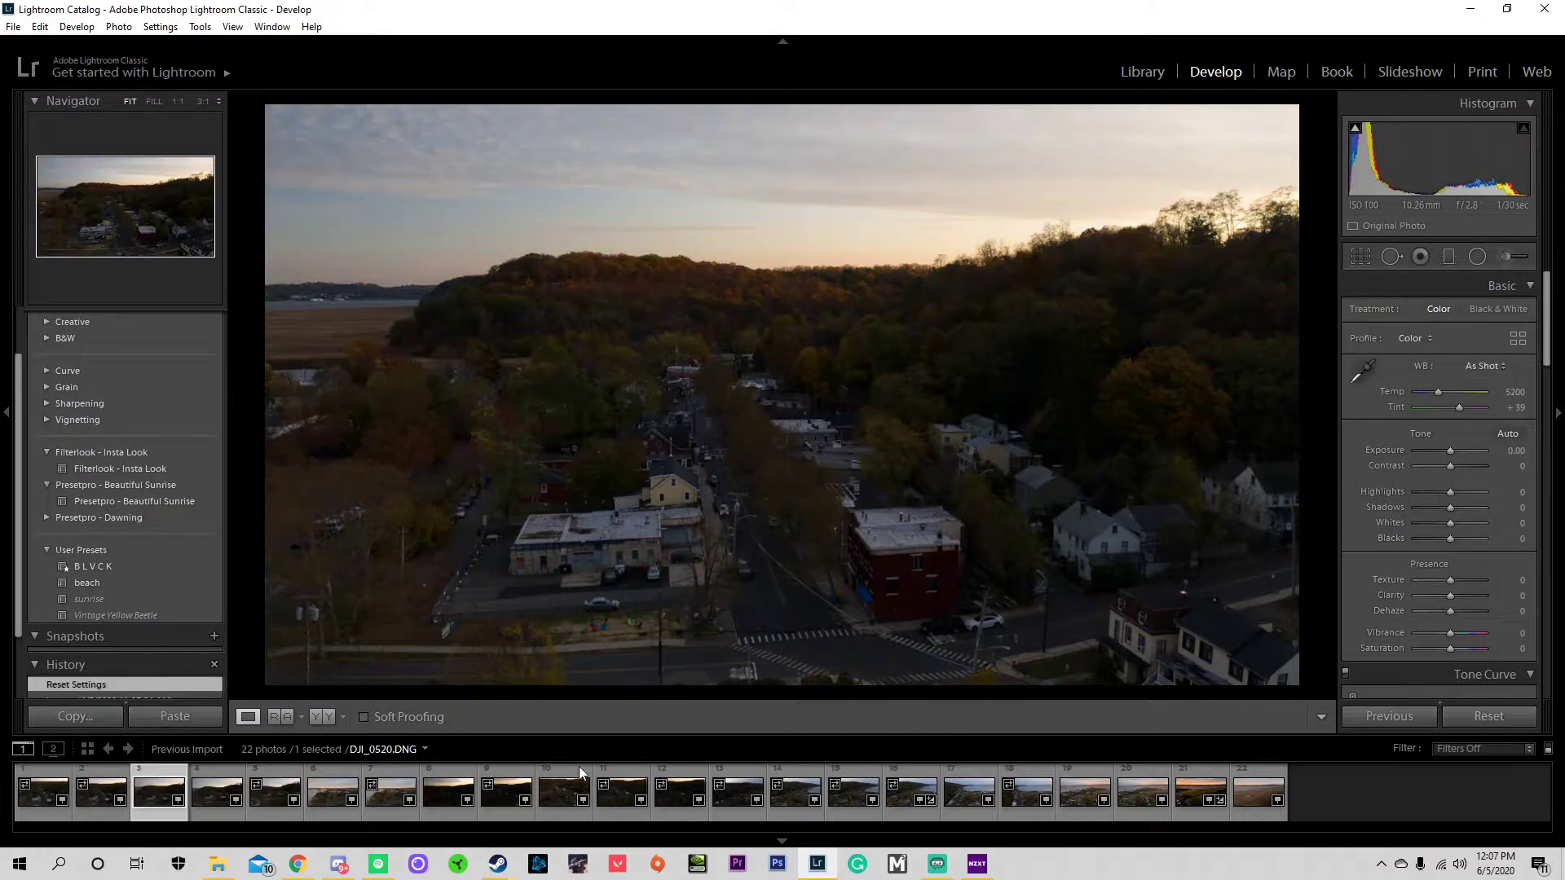
- Copy the develop settings of the edited sunset photo DJI_0538.DNG, excluding Graduated Filters
{"action": "left_click", "coordinate": [1188, 796]}
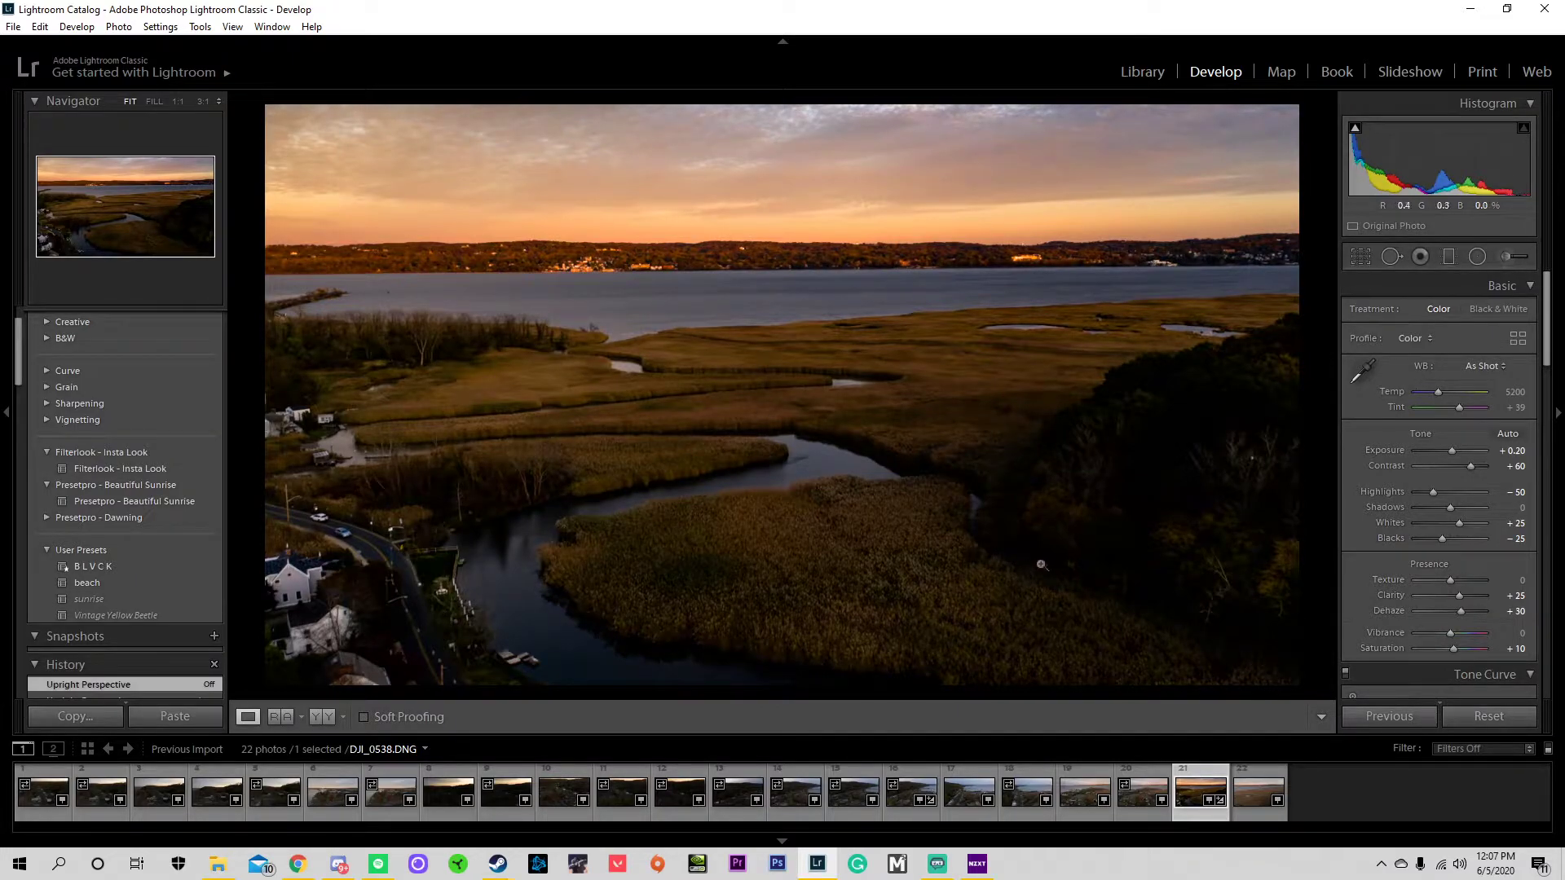
{"action": "left_click", "coordinate": [89, 719]}
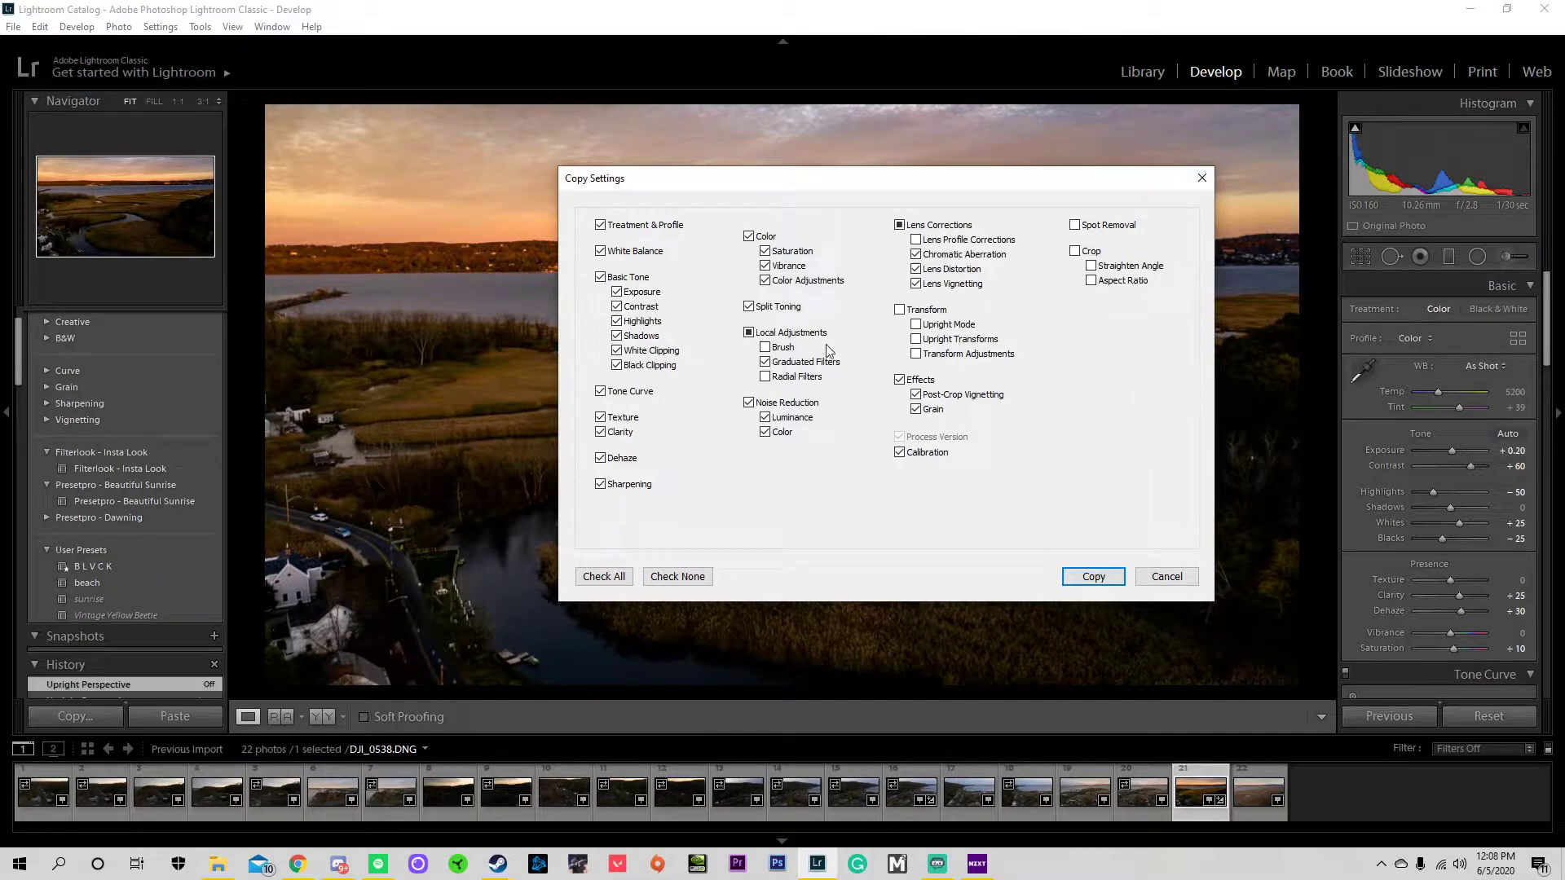
{"action": "left_click", "coordinate": [765, 363]}
{"action": "left_click", "coordinate": [1116, 578]}
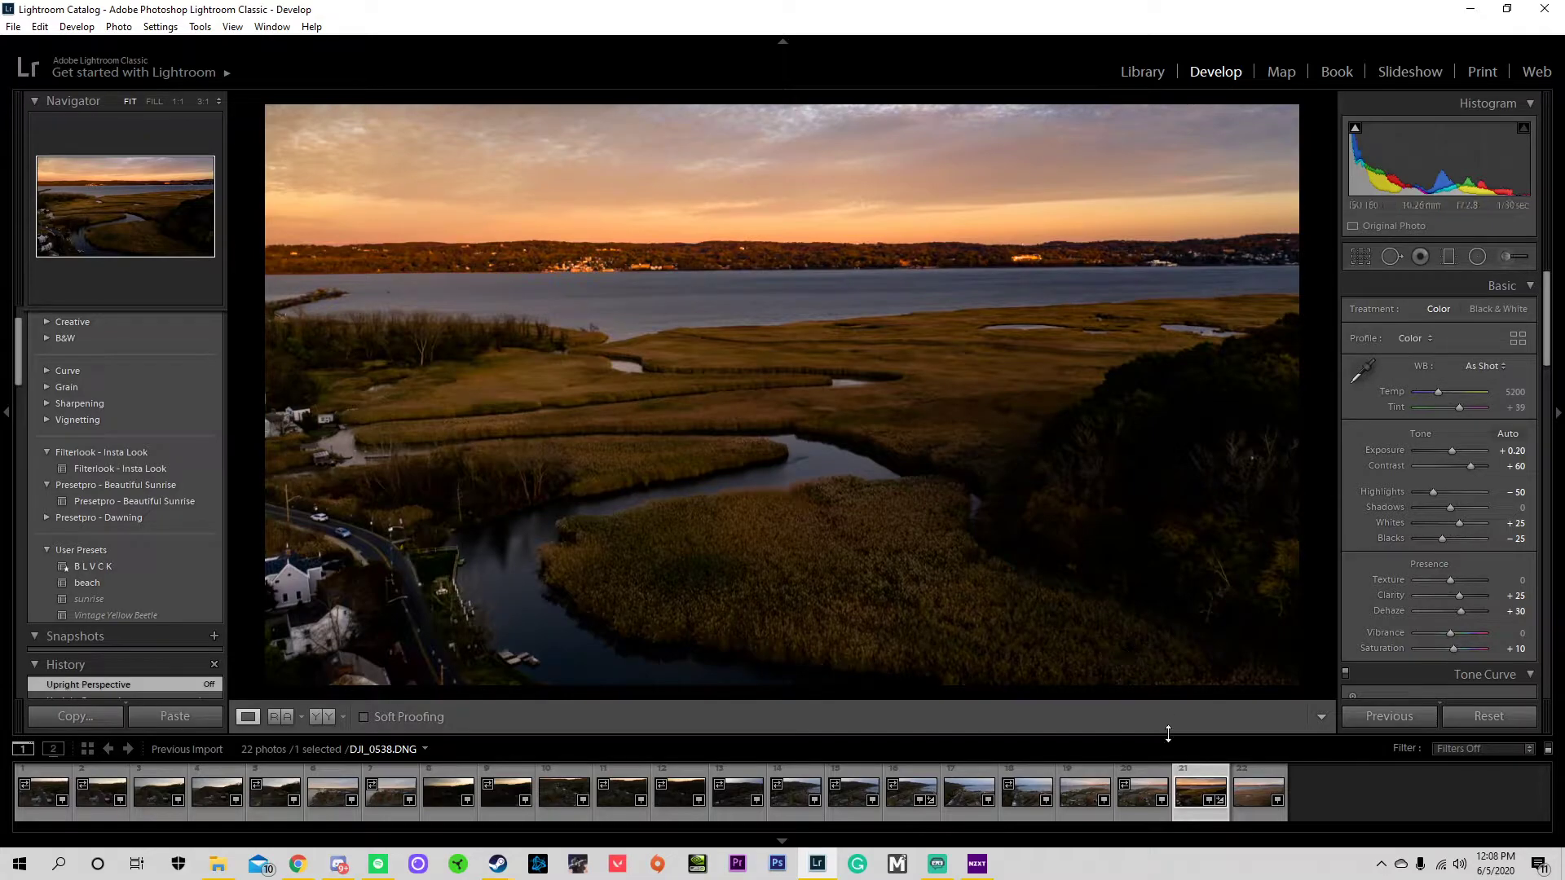
- Paste the copied develop settings one by one onto photos 20, 19 and 18
{"action": "left_click", "coordinate": [1162, 770]}
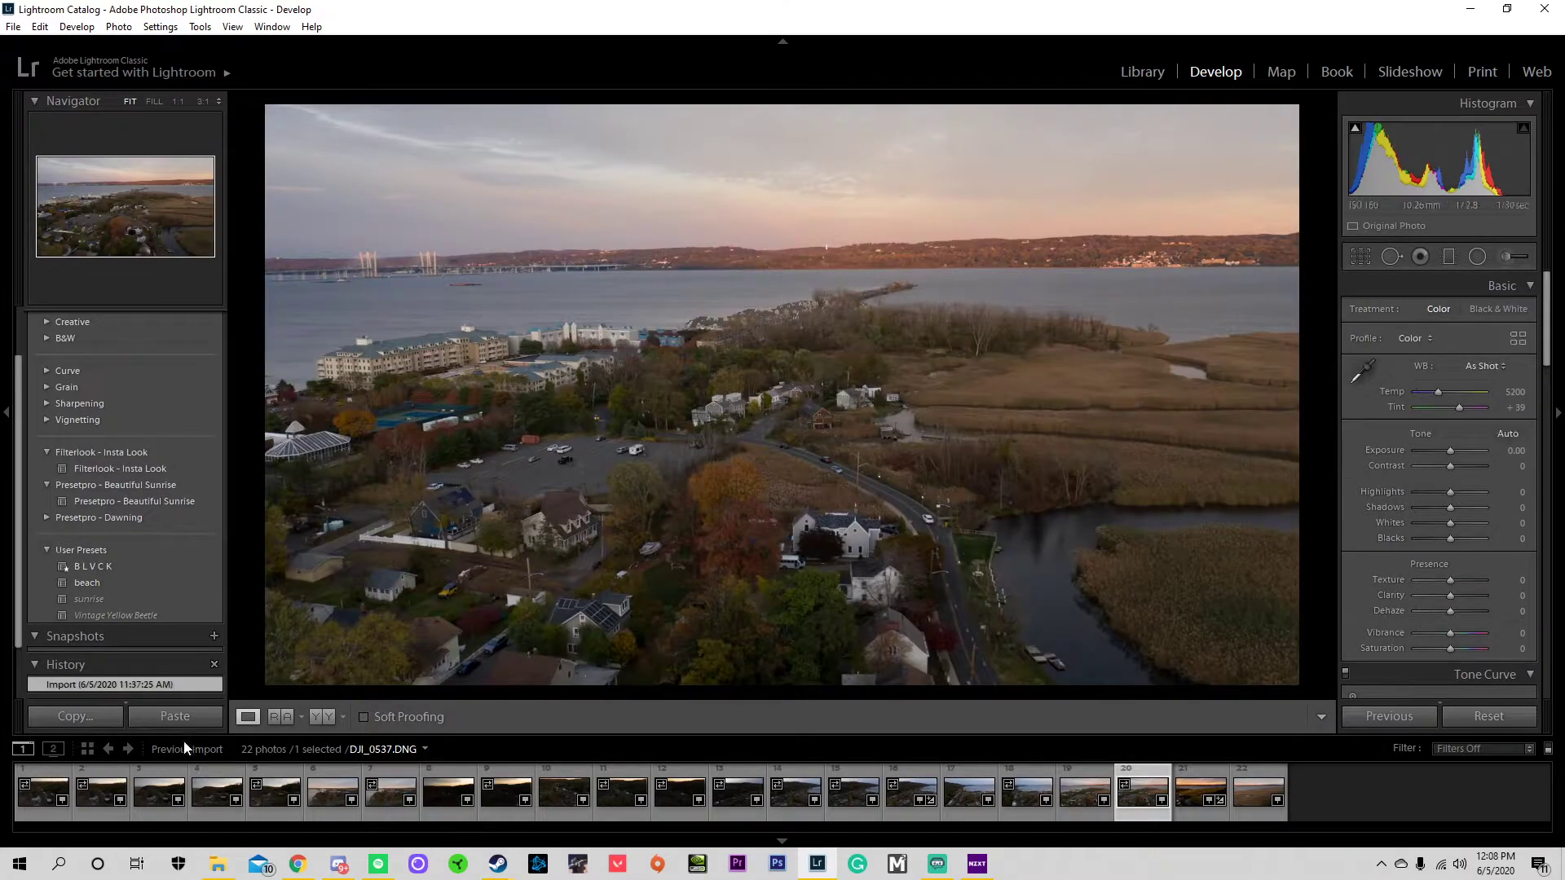
{"action": "left_click", "coordinate": [163, 717]}
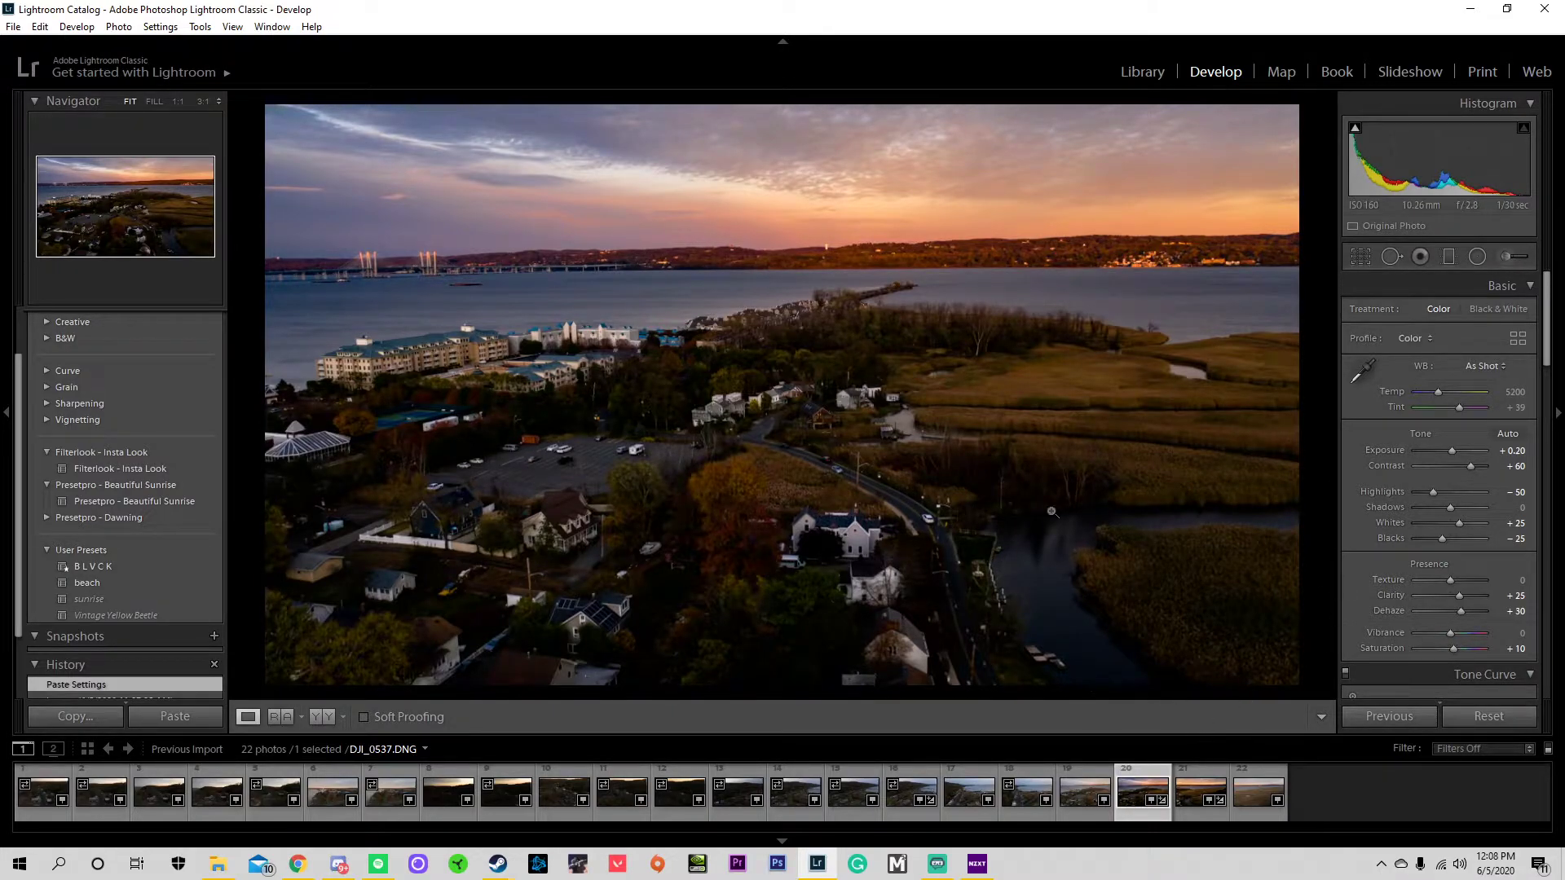
{"action": "left_click", "coordinate": [1070, 794]}
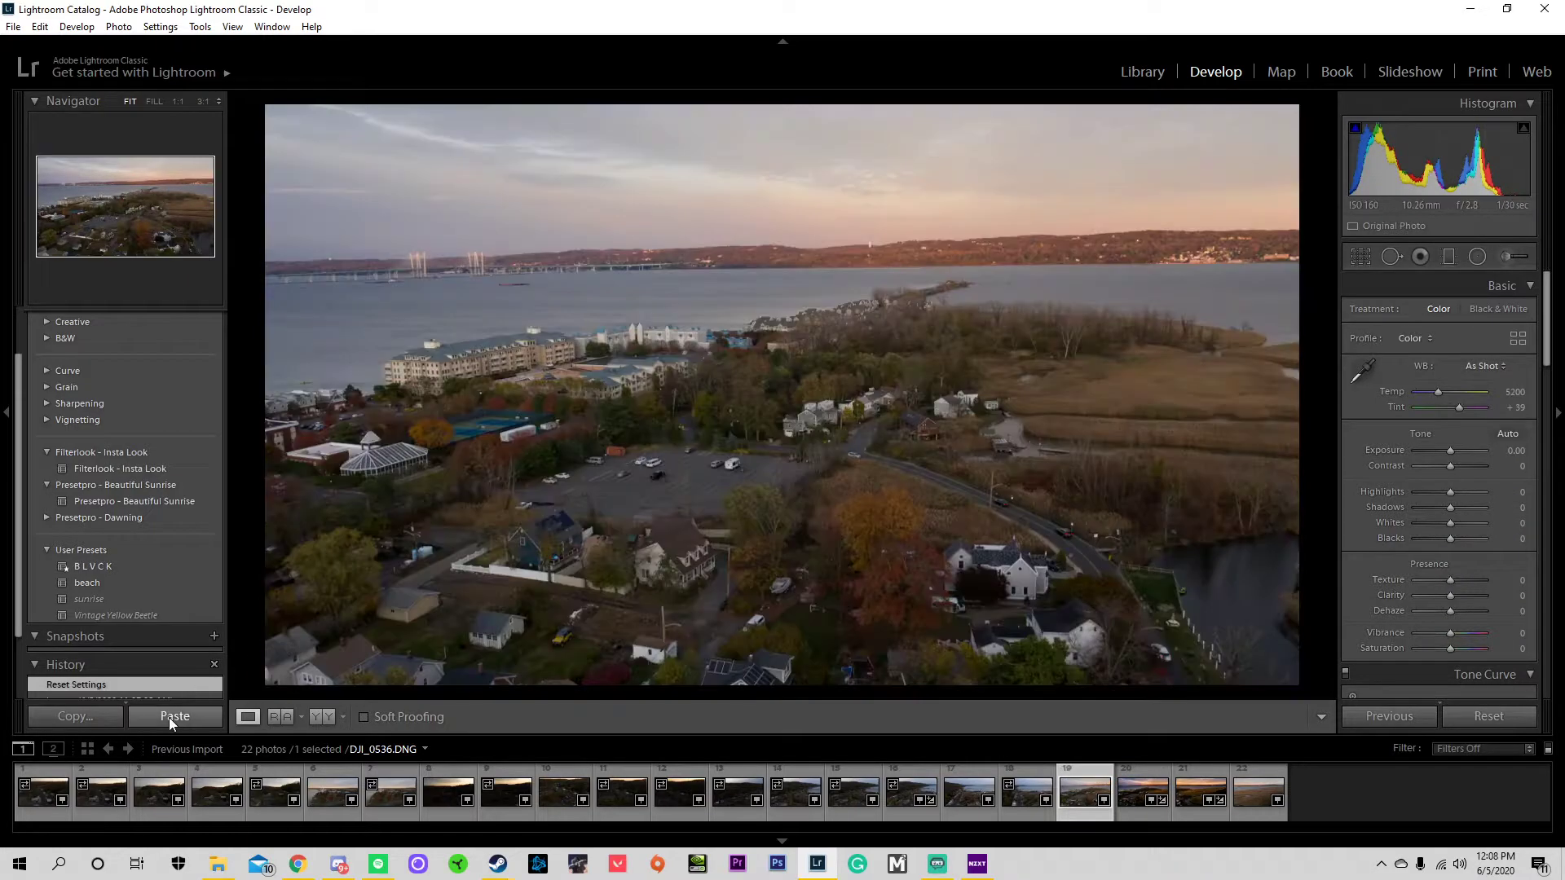
{"action": "left_click", "coordinate": [169, 717]}
{"action": "key", "text": "Left"}
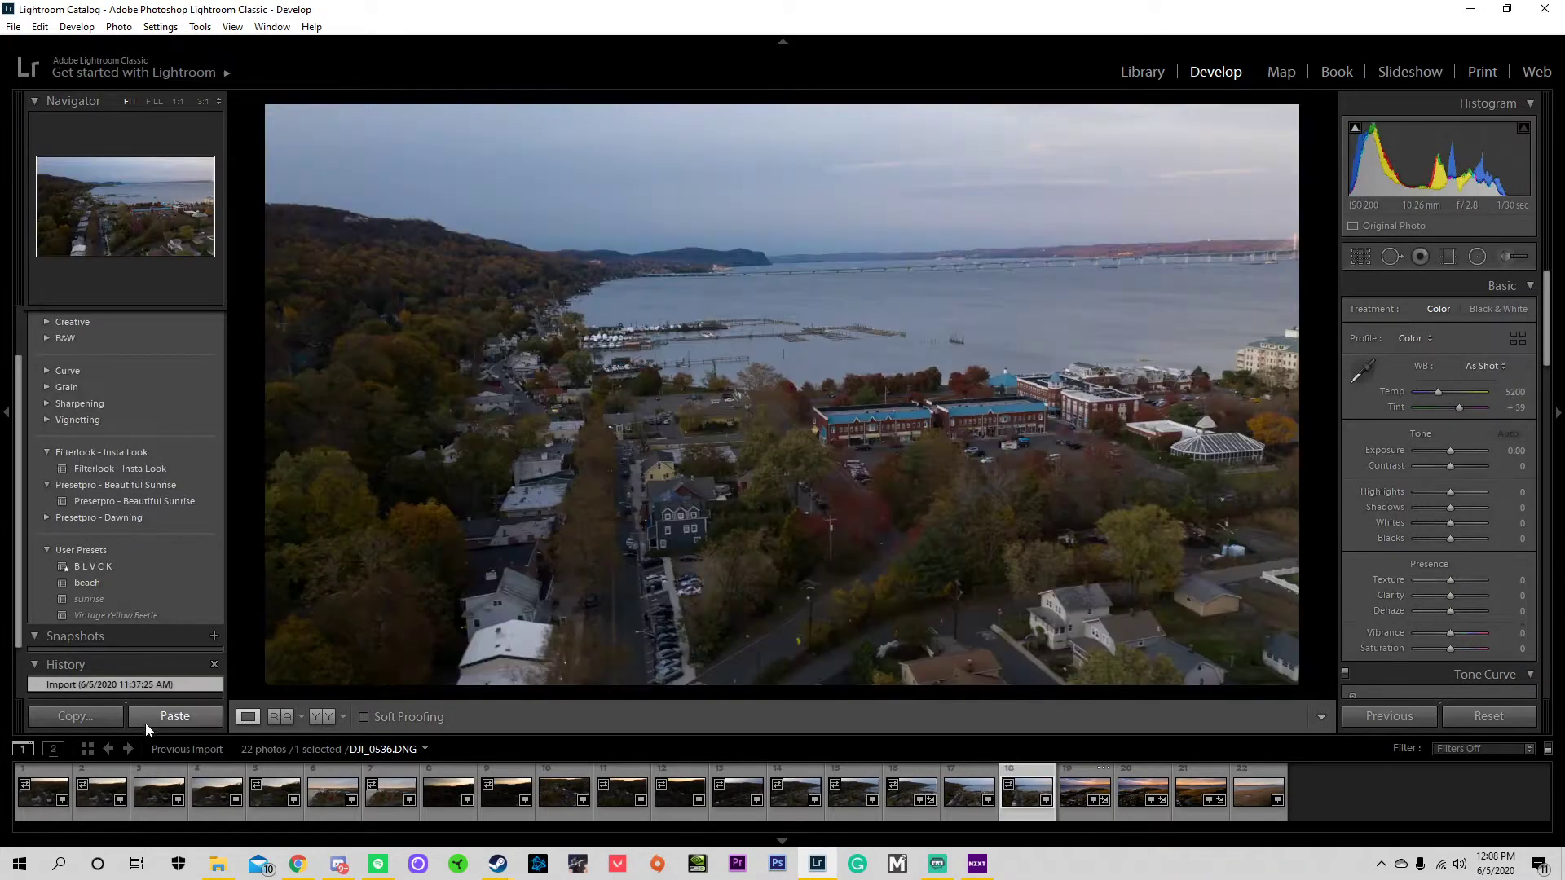
{"action": "left_click", "coordinate": [150, 718]}
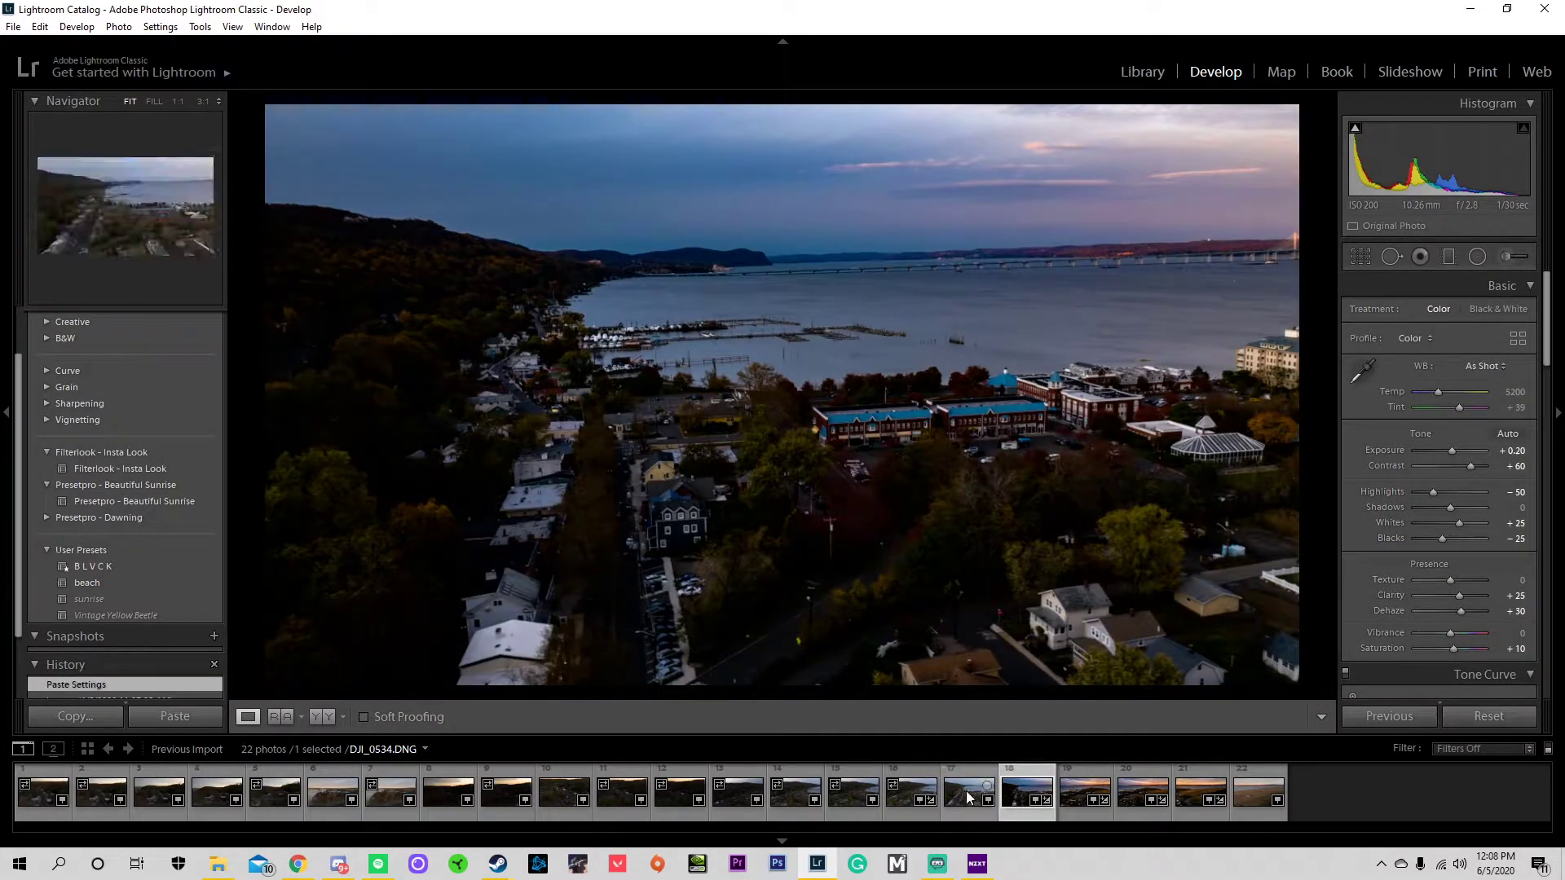
- Select the whole range of photos from 22 back to 1, and clear the selection again
{"action": "left_click", "coordinate": [968, 795]}
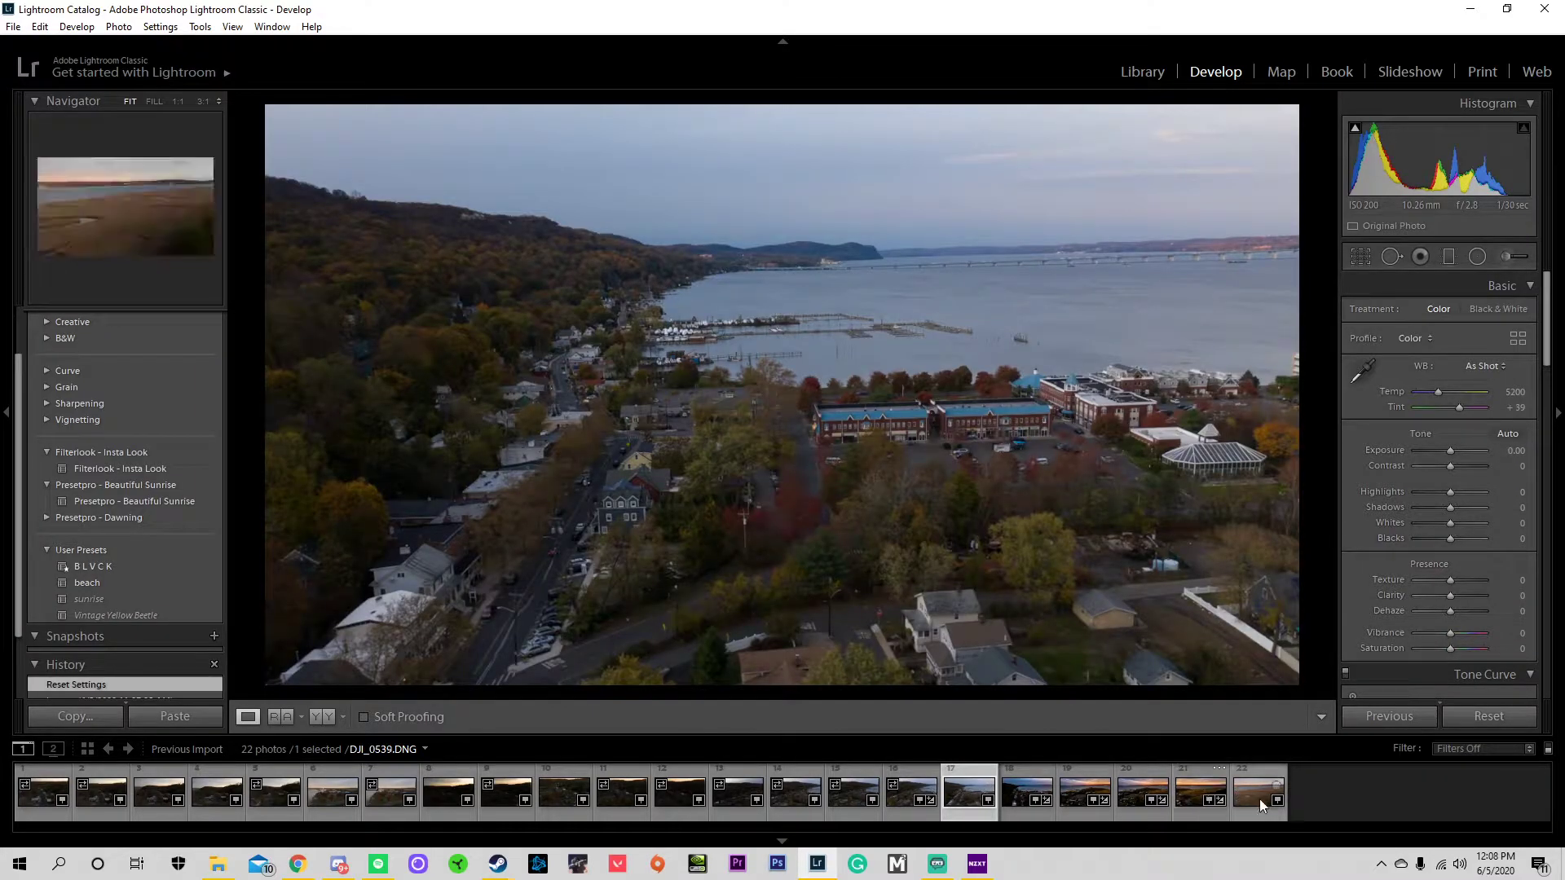
{"action": "left_click", "coordinate": [1259, 799]}
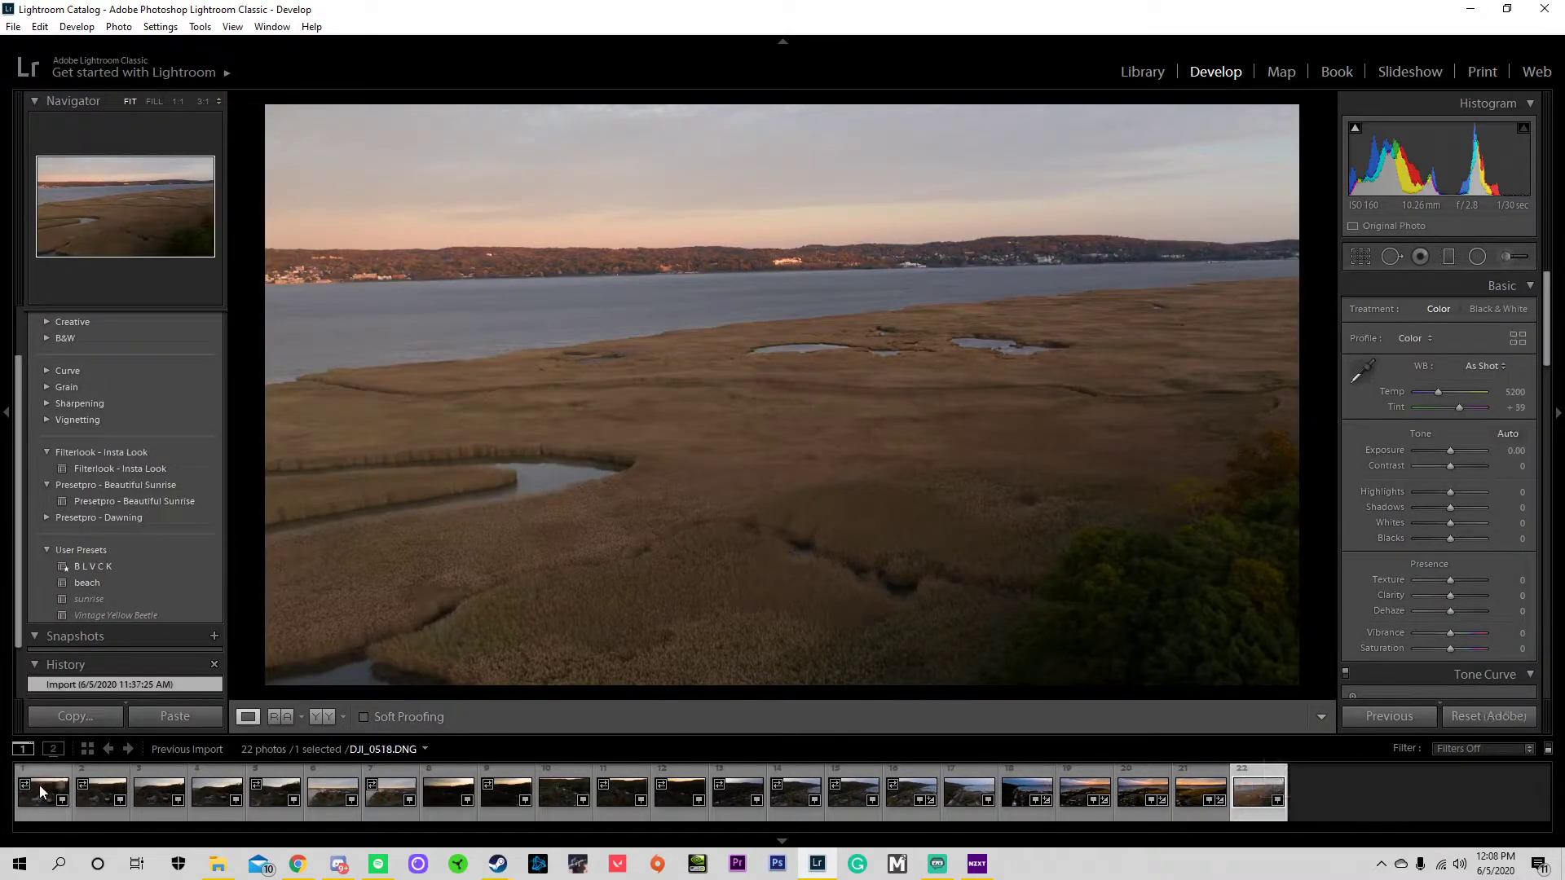
{"action": "left_click", "coordinate": [35, 795], "text": "shift"}
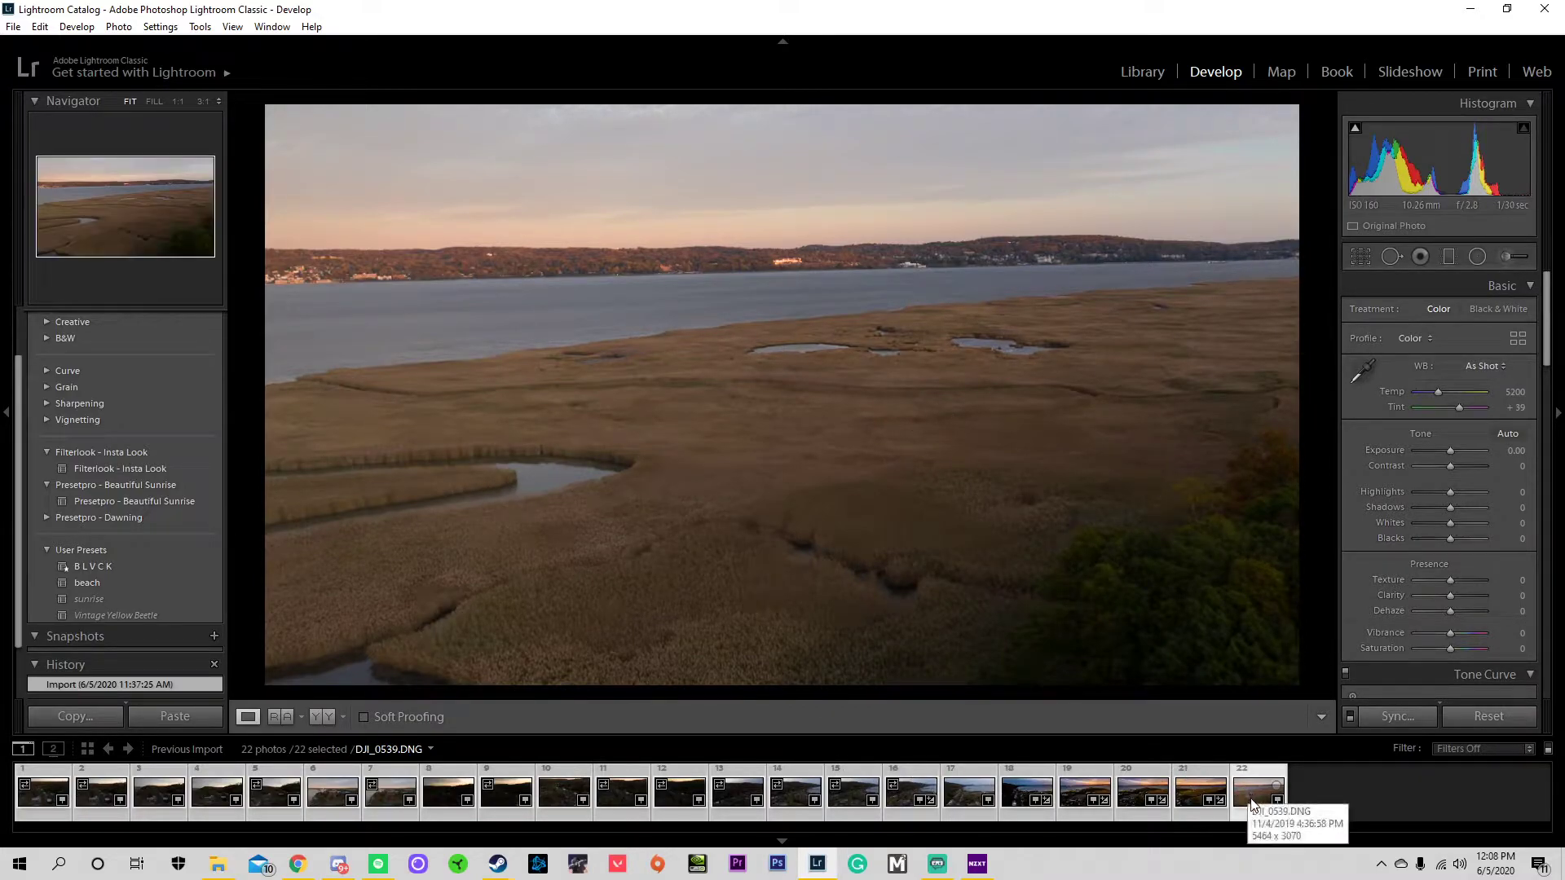
{"action": "left_click", "coordinate": [919, 794]}
{"action": "left_click", "coordinate": [1360, 792]}
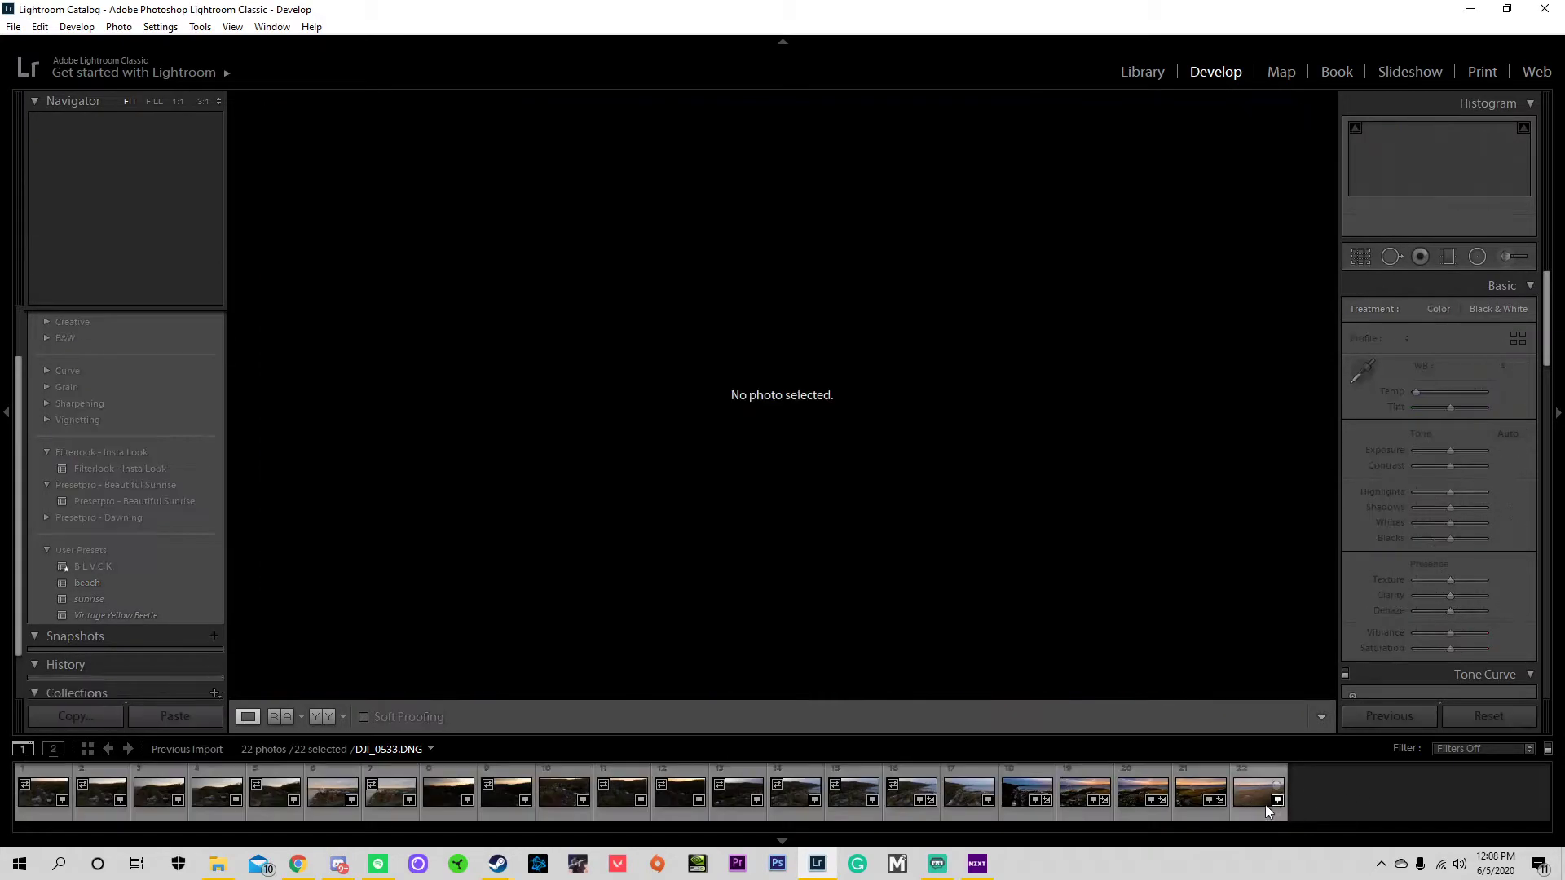
- Select photos 14, 13, 12, 11 and 10 together in the filmstrip
{"action": "left_click", "coordinate": [789, 795]}
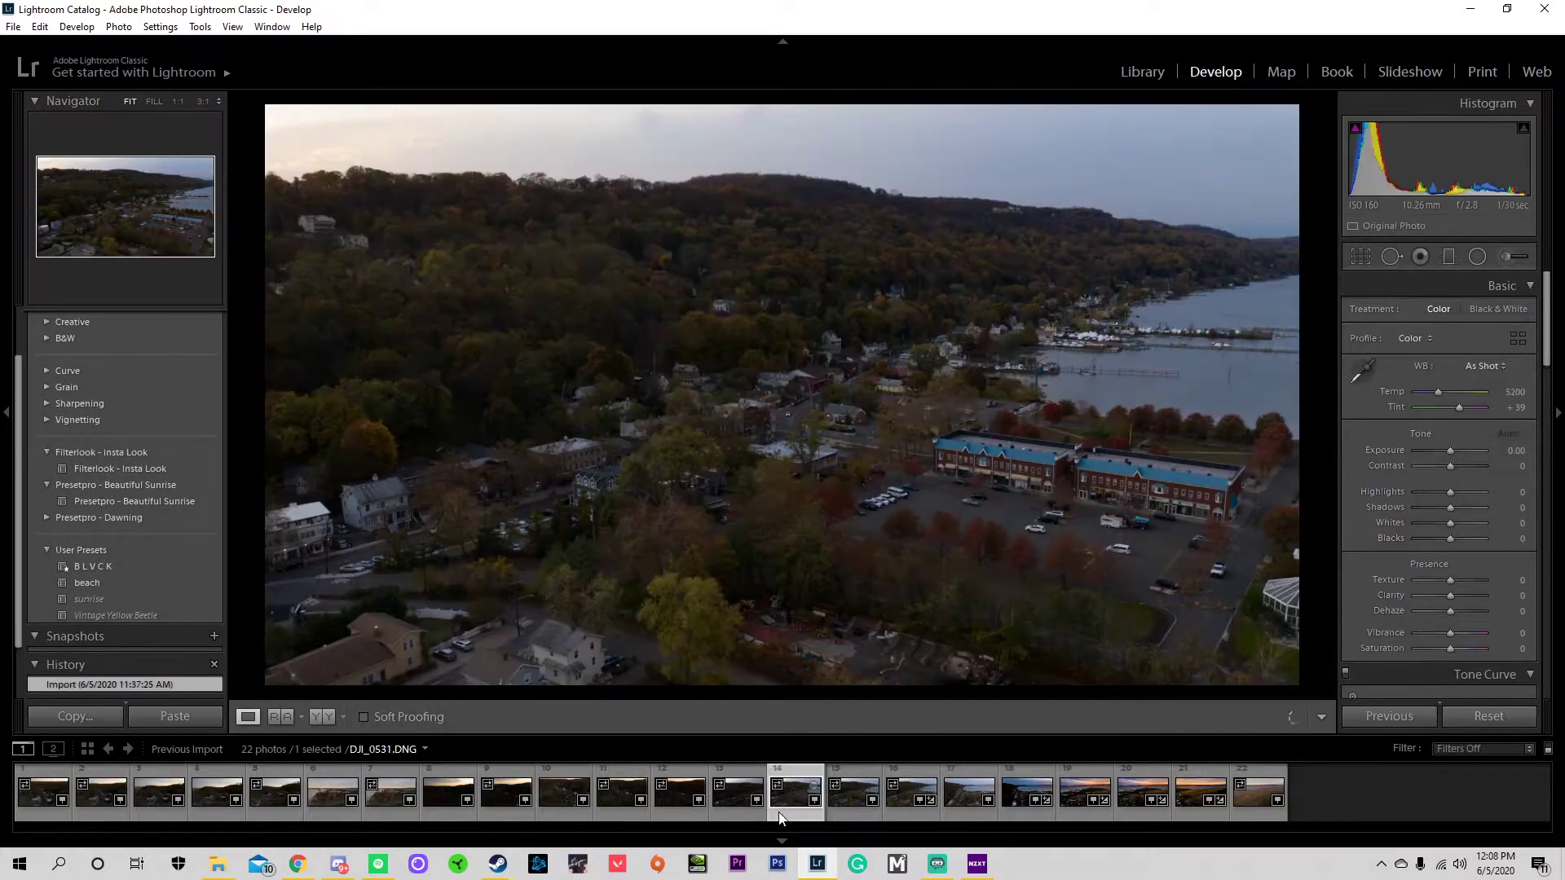
{"action": "left_click", "coordinate": [730, 794], "text": "shift"}
{"action": "left_click", "coordinate": [676, 805], "text": "shift"}
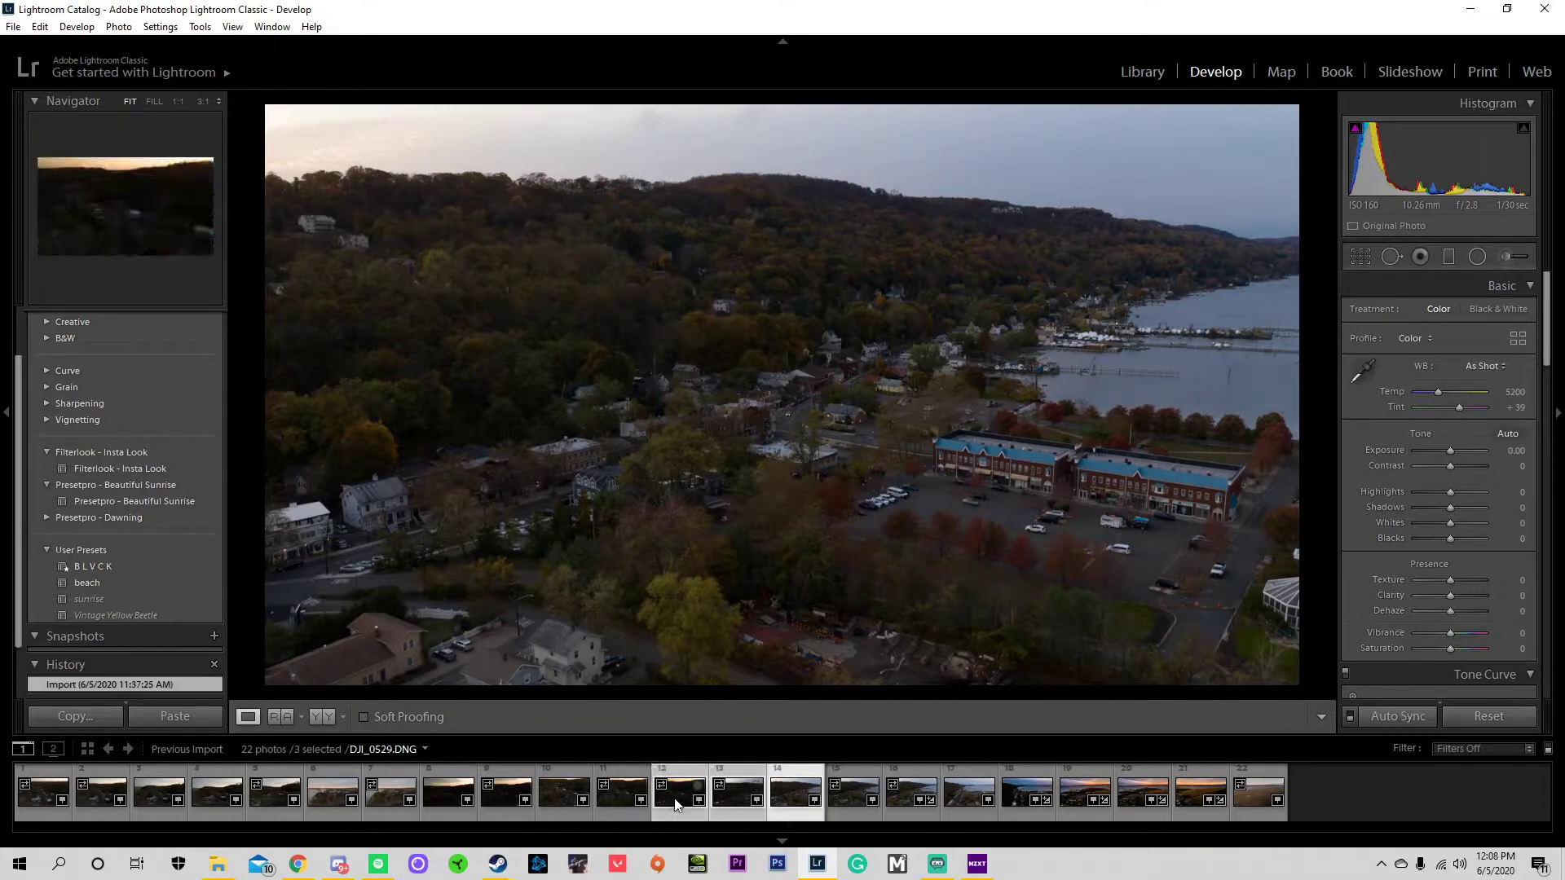
{"action": "left_click", "coordinate": [619, 801], "text": "ctrl"}
{"action": "left_click", "coordinate": [553, 791], "text": "ctrl"}
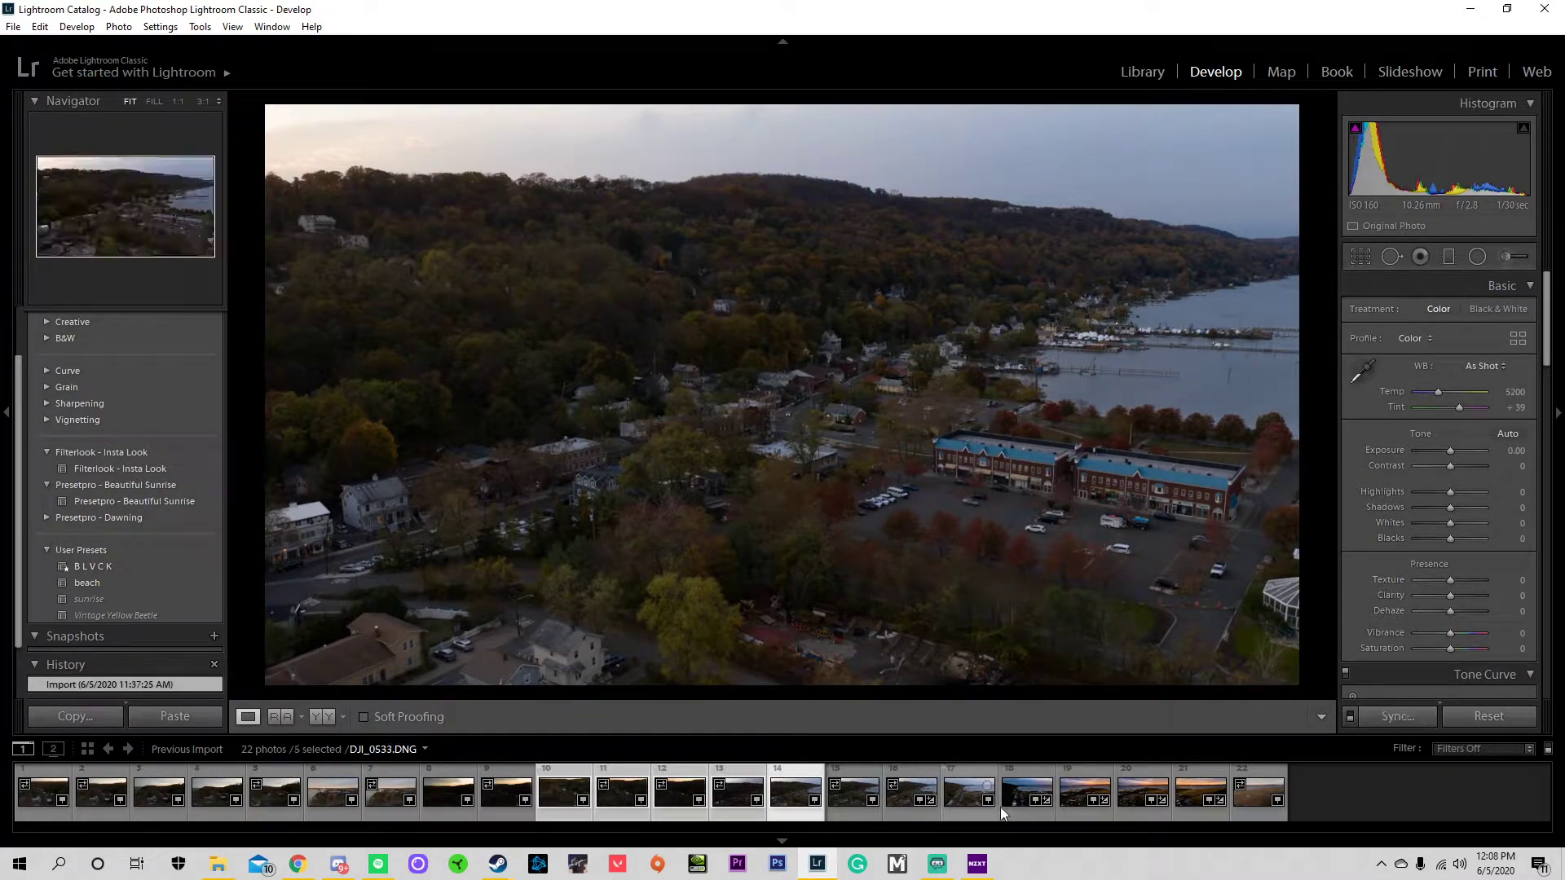
- Select all 22 photos with photo 22 active and paste the copied develop settings
{"action": "left_click", "coordinate": [1245, 799]}
{"action": "left_click", "coordinate": [51, 801], "text": "shift"}
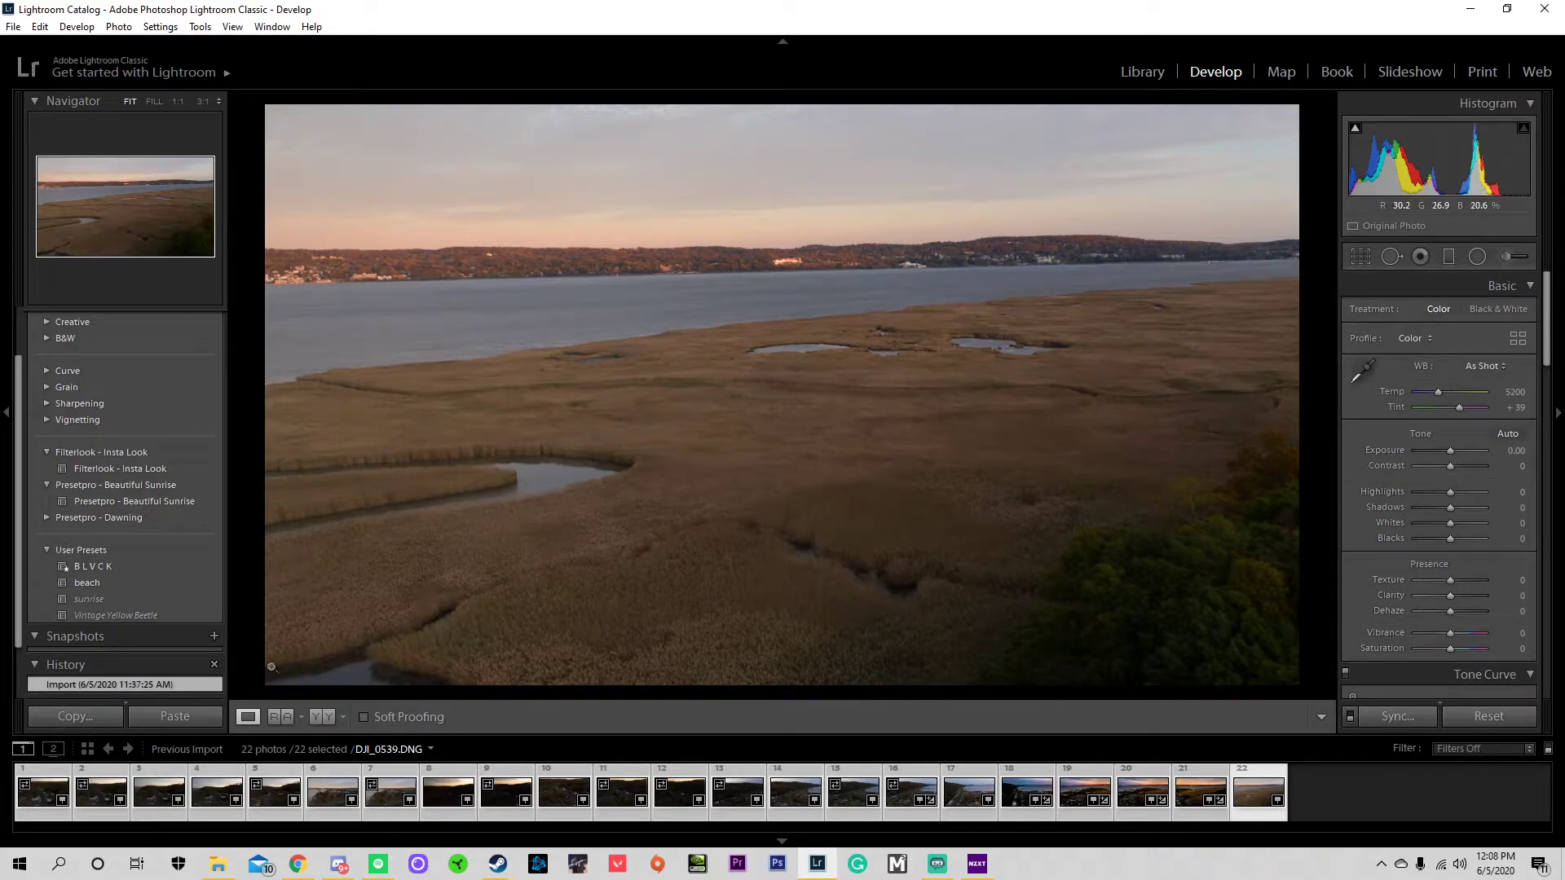
{"action": "left_click", "coordinate": [155, 716]}
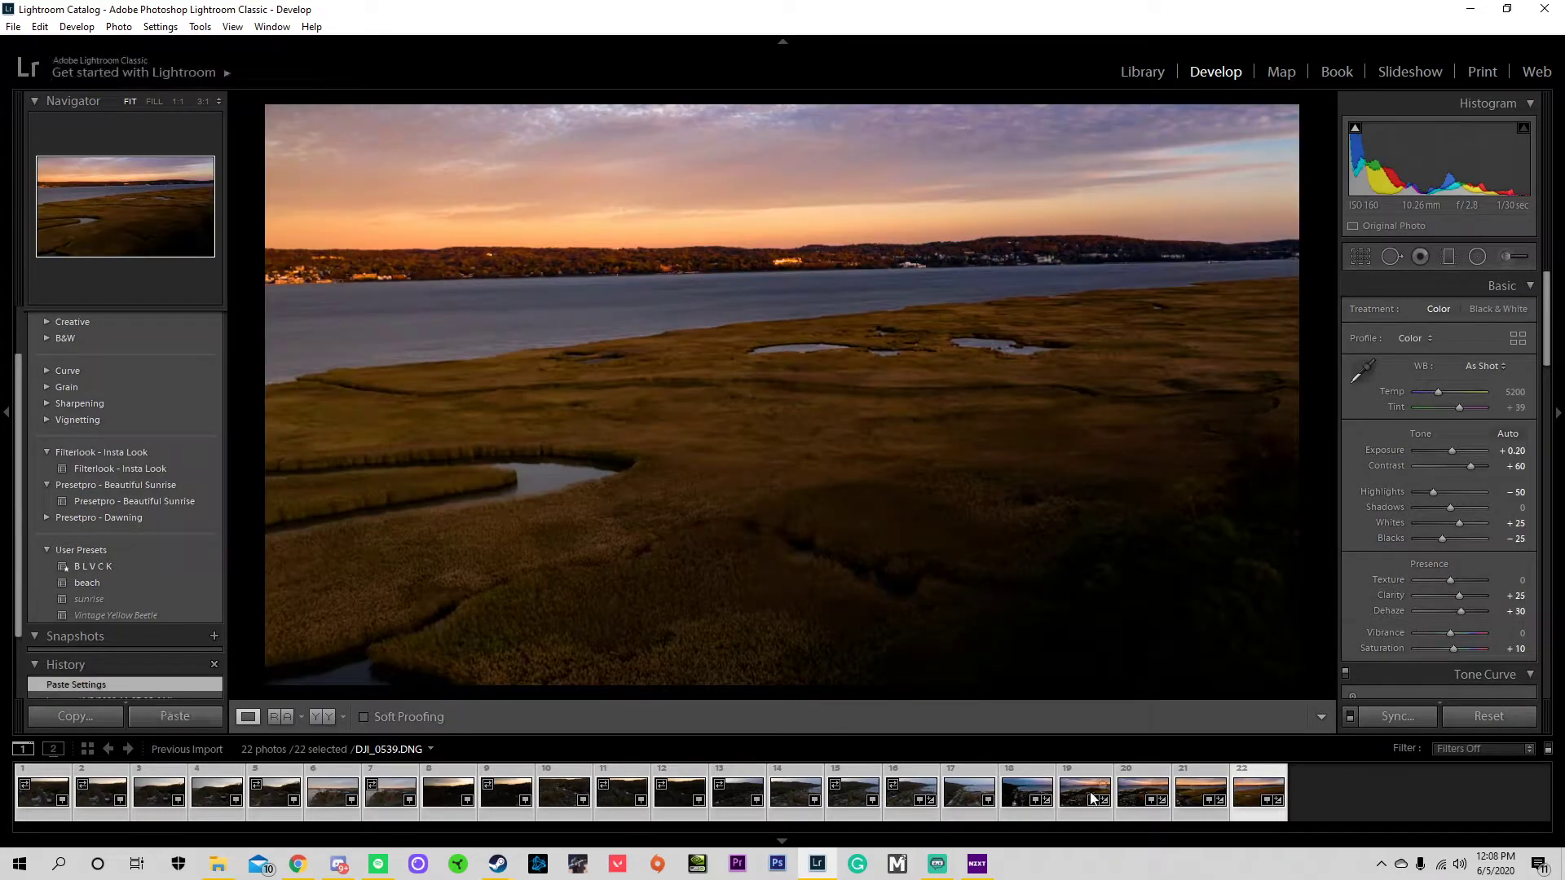
- Make photo 20 active, try Shadows at +45, and undo the adjustment
{"action": "left_click", "coordinate": [1133, 790]}
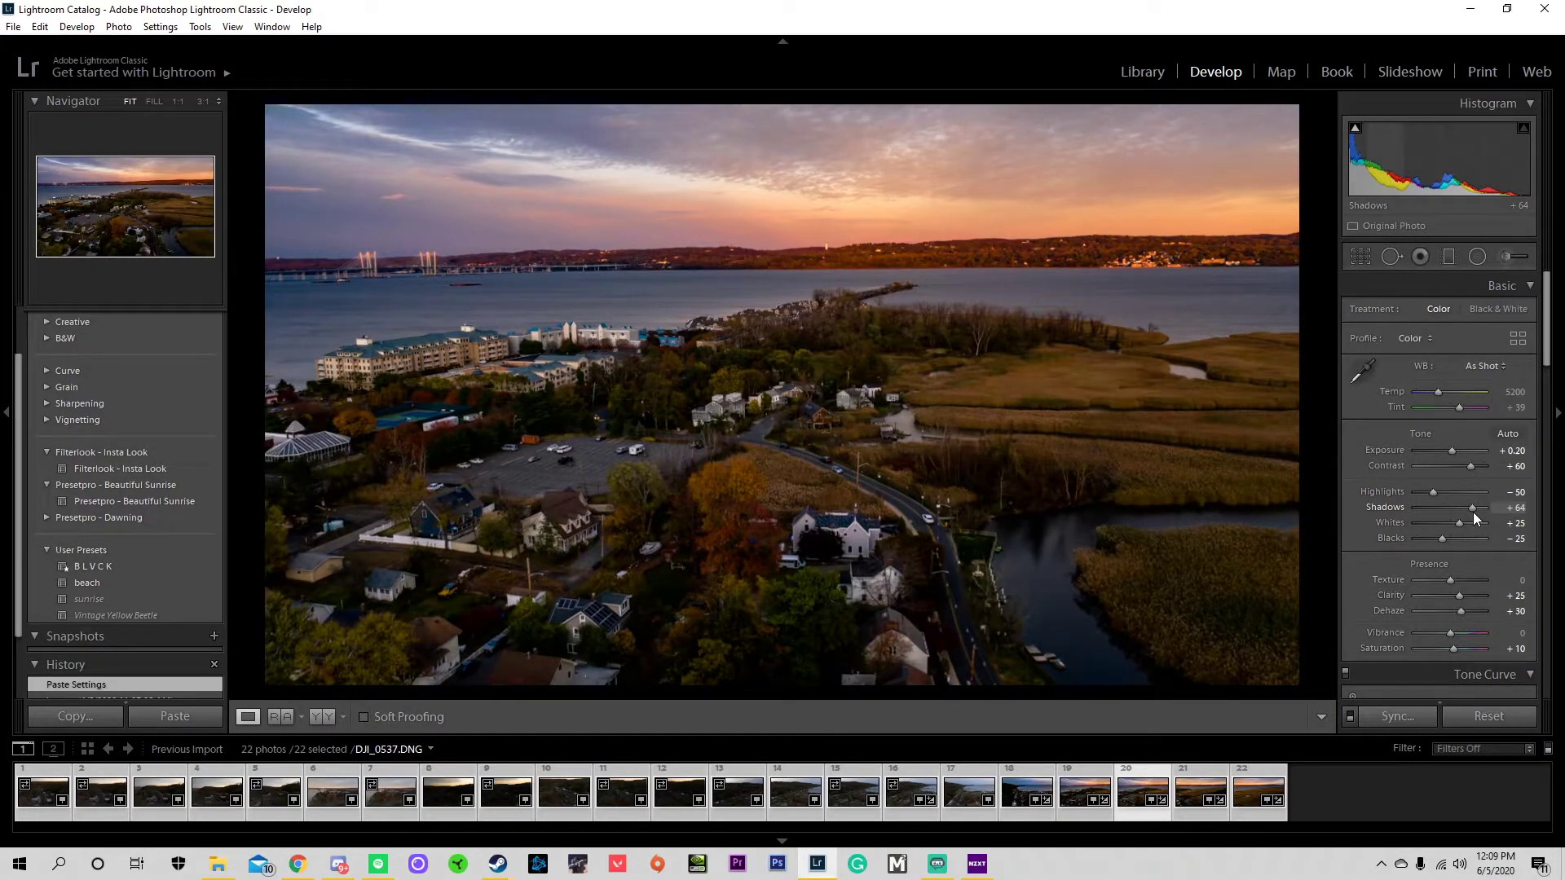
{"action": "left_click_drag", "start_coordinate": [1474, 512], "coordinate": [1466, 520]}
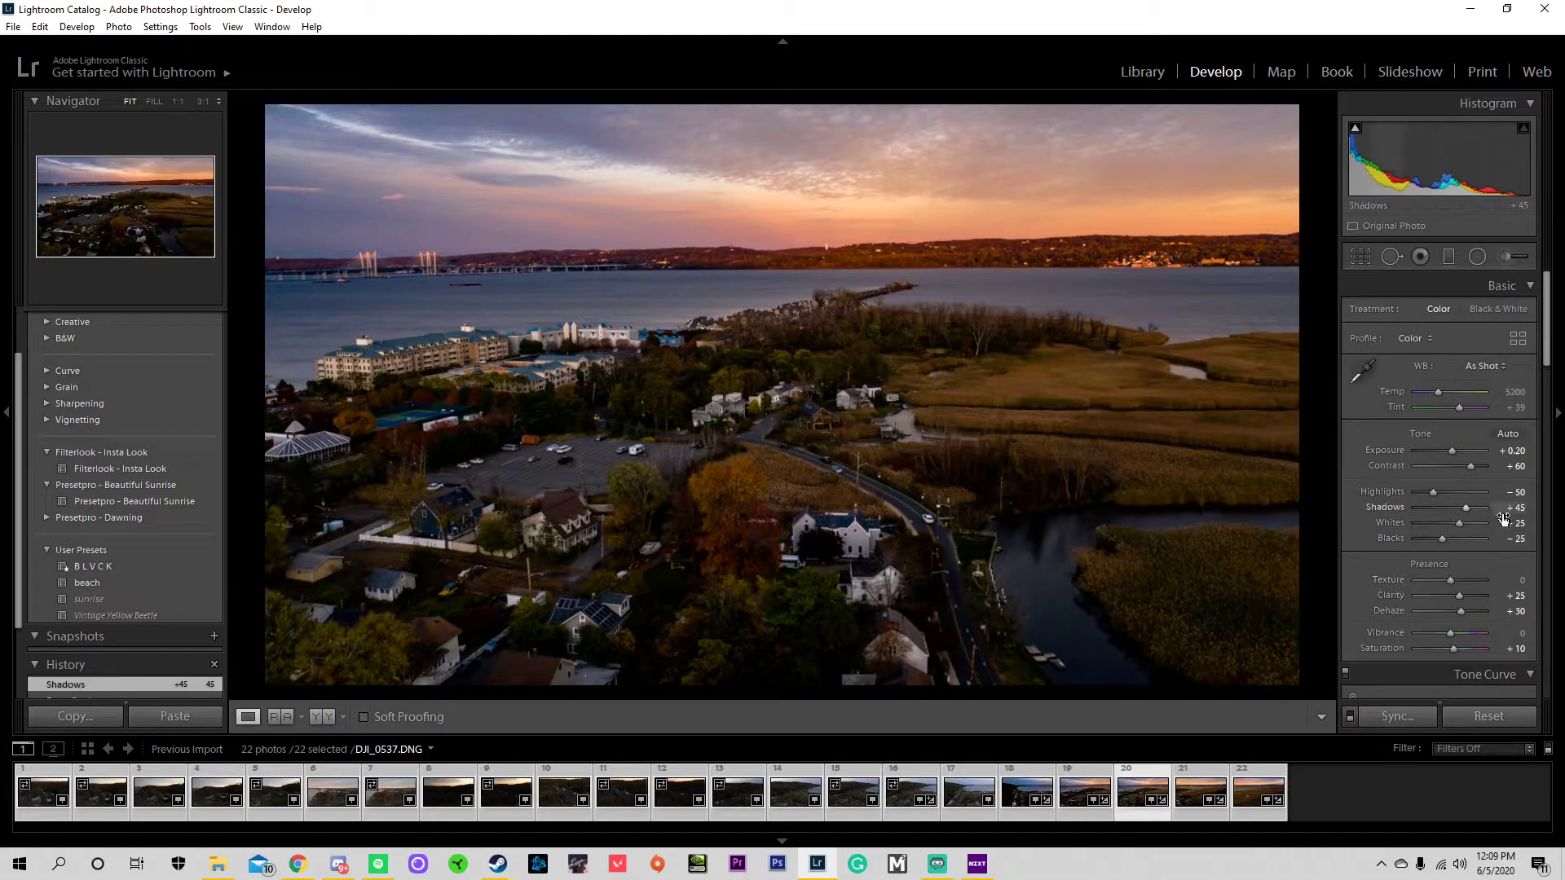
{"action": "key", "text": "ctrl+z"}
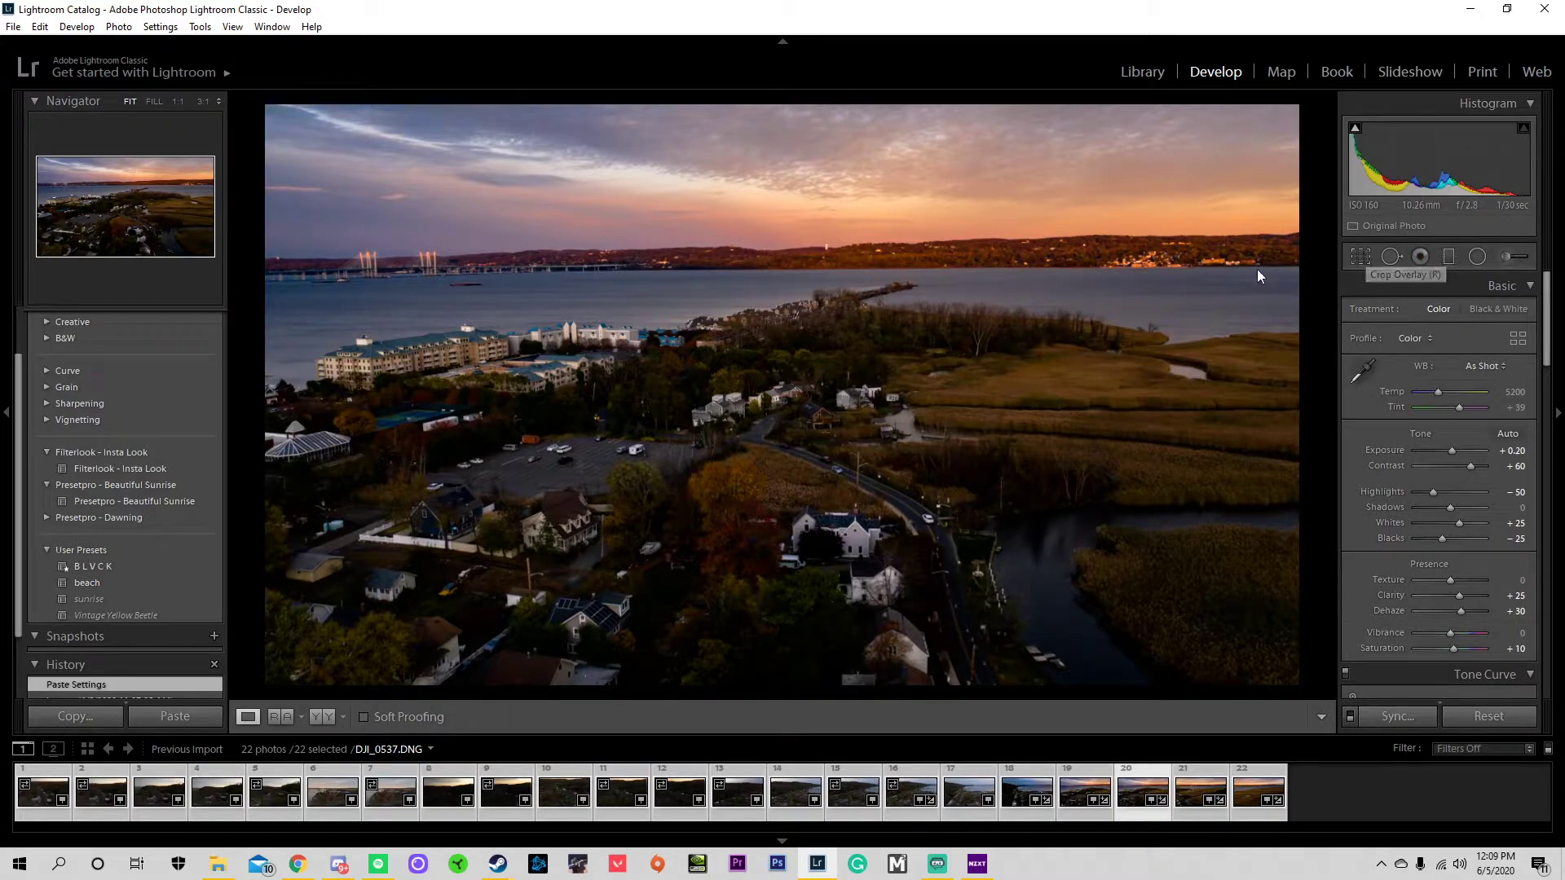
- Try narrowing the crop frame of photo 20 from its corner and close the crop tool
{"action": "left_click", "coordinate": [1362, 258]}
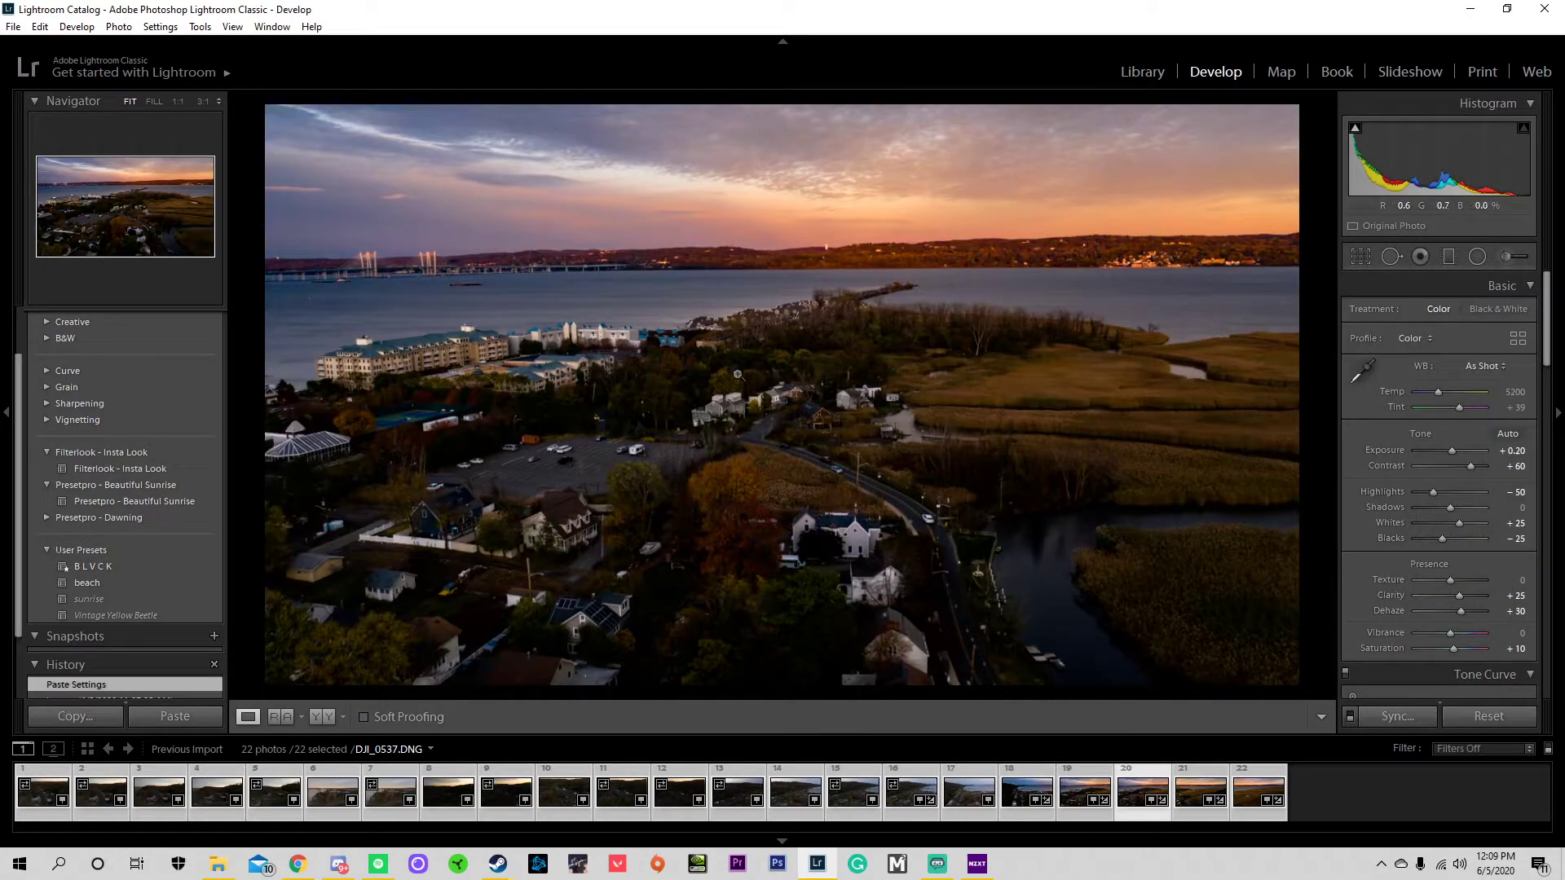
{"action": "key", "text": "r"}
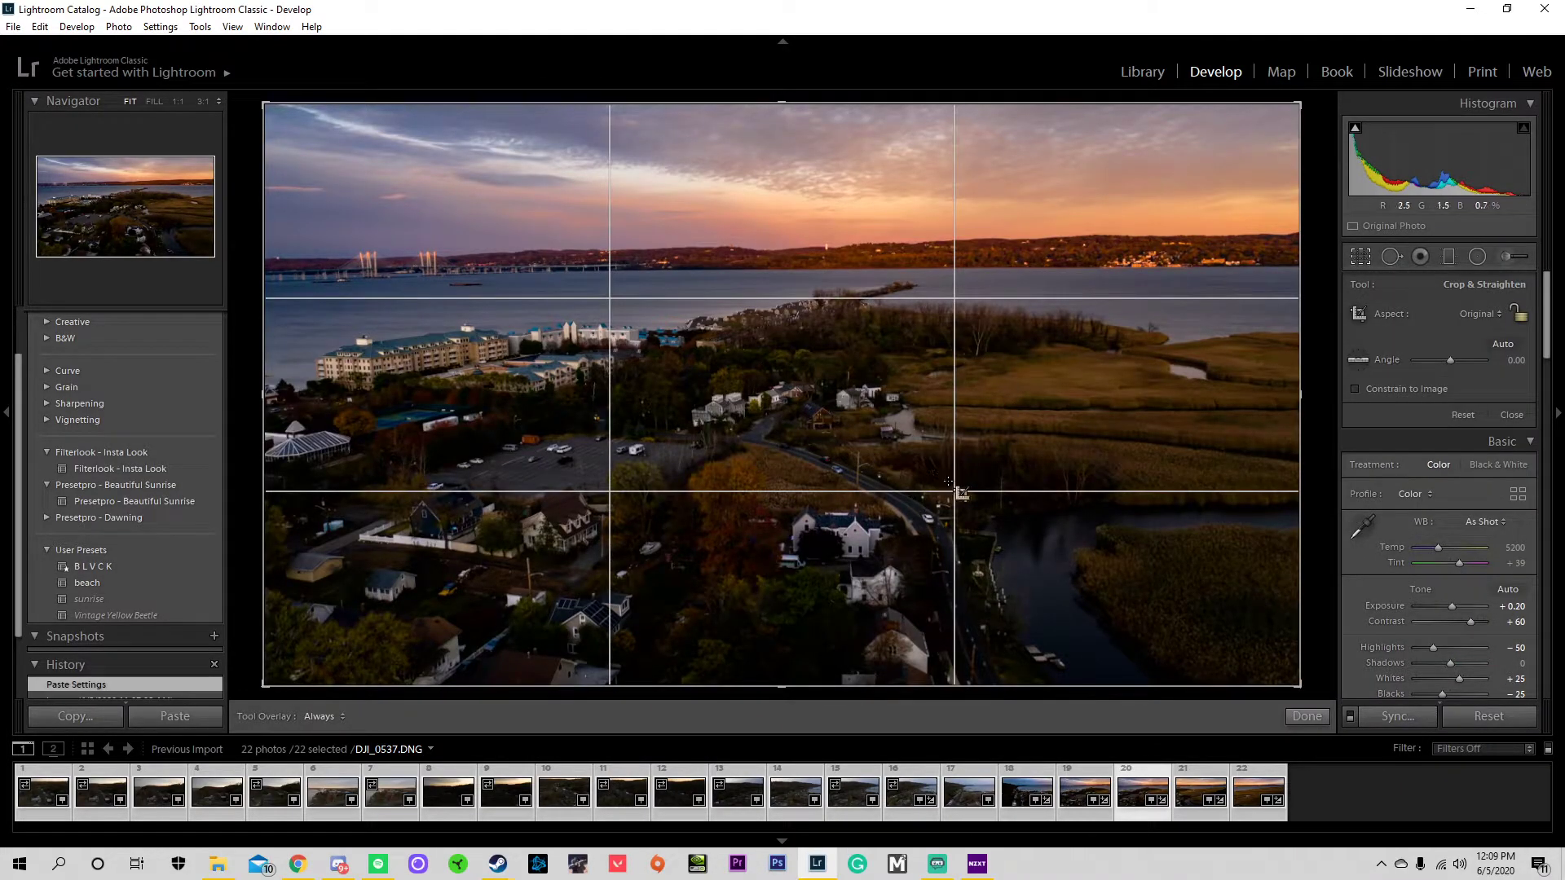
{"action": "left_click_drag", "start_coordinate": [1299, 685], "coordinate": [1340, 712]}
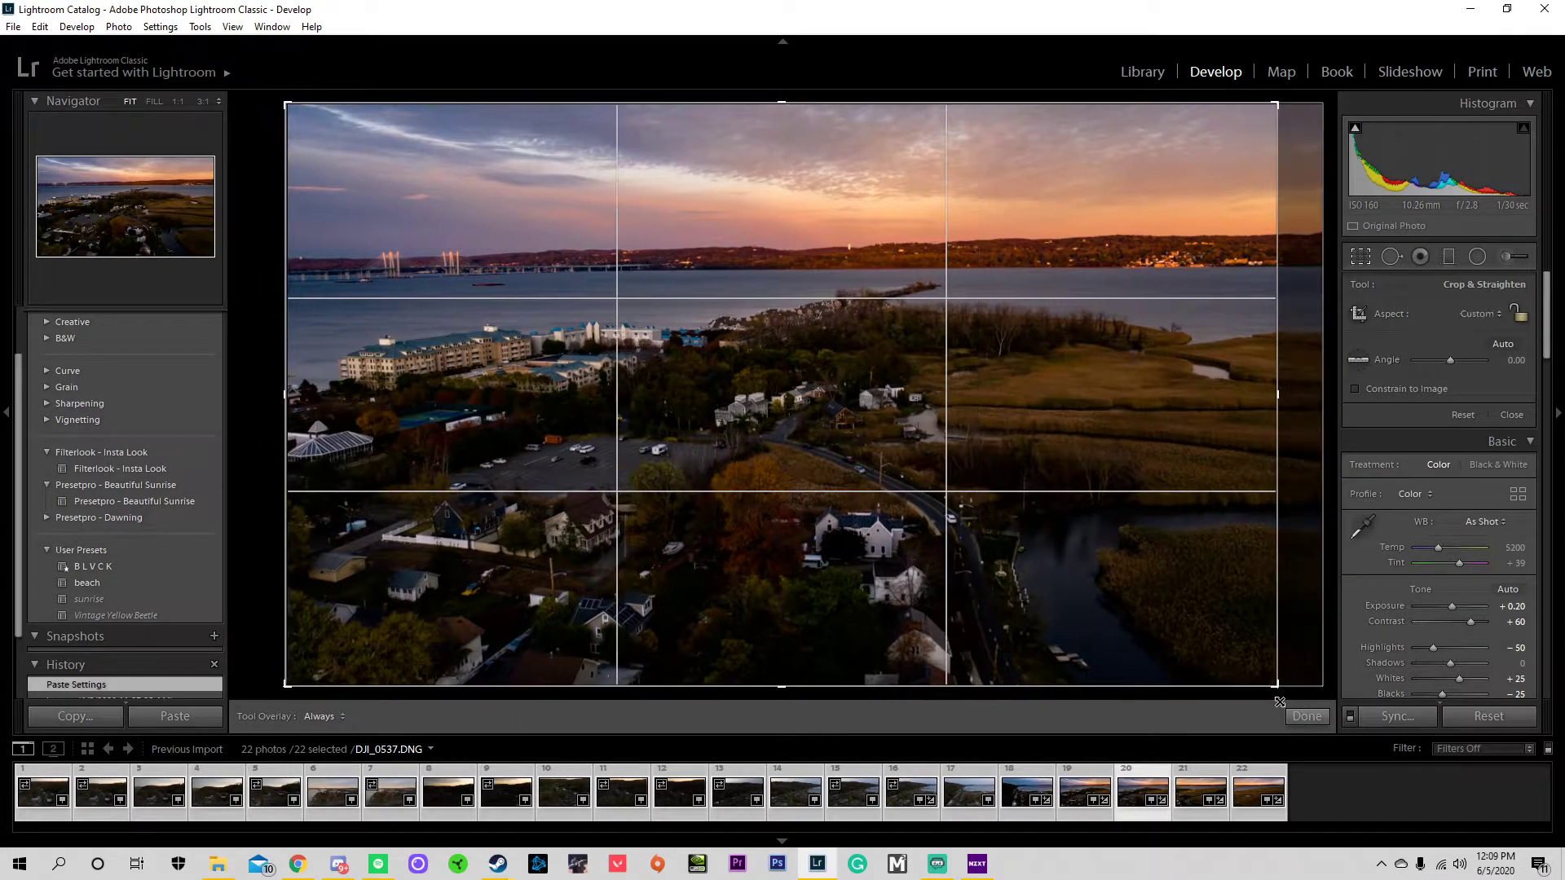
{"action": "left_click", "coordinate": [1309, 717]}
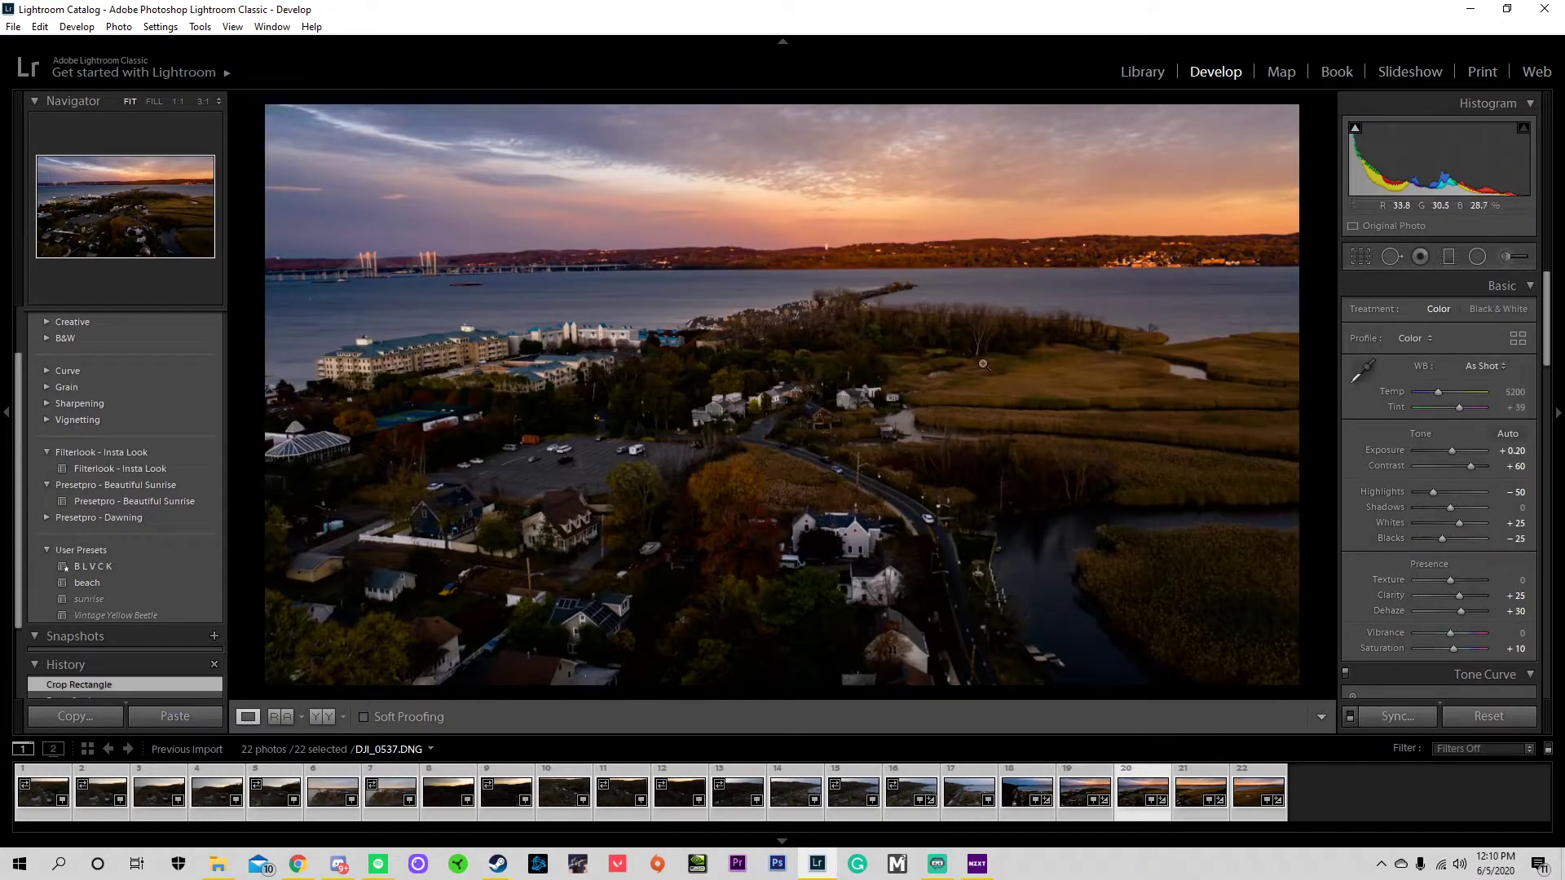
- Try healing a patch of marsh beside the road with Spot Removal at size 75, shift its source area, and undo both changes
{"action": "left_click", "coordinate": [1389, 259]}
{"action": "mouse_move", "coordinate": [862, 441]}
{"action": "left_mouse_down"}
{"action": "mouse_move", "coordinate": [932, 405]}
{"action": "mouse_move", "coordinate": [910, 423]}
{"action": "mouse_move", "coordinate": [873, 402]}
{"action": "left_mouse_up"}
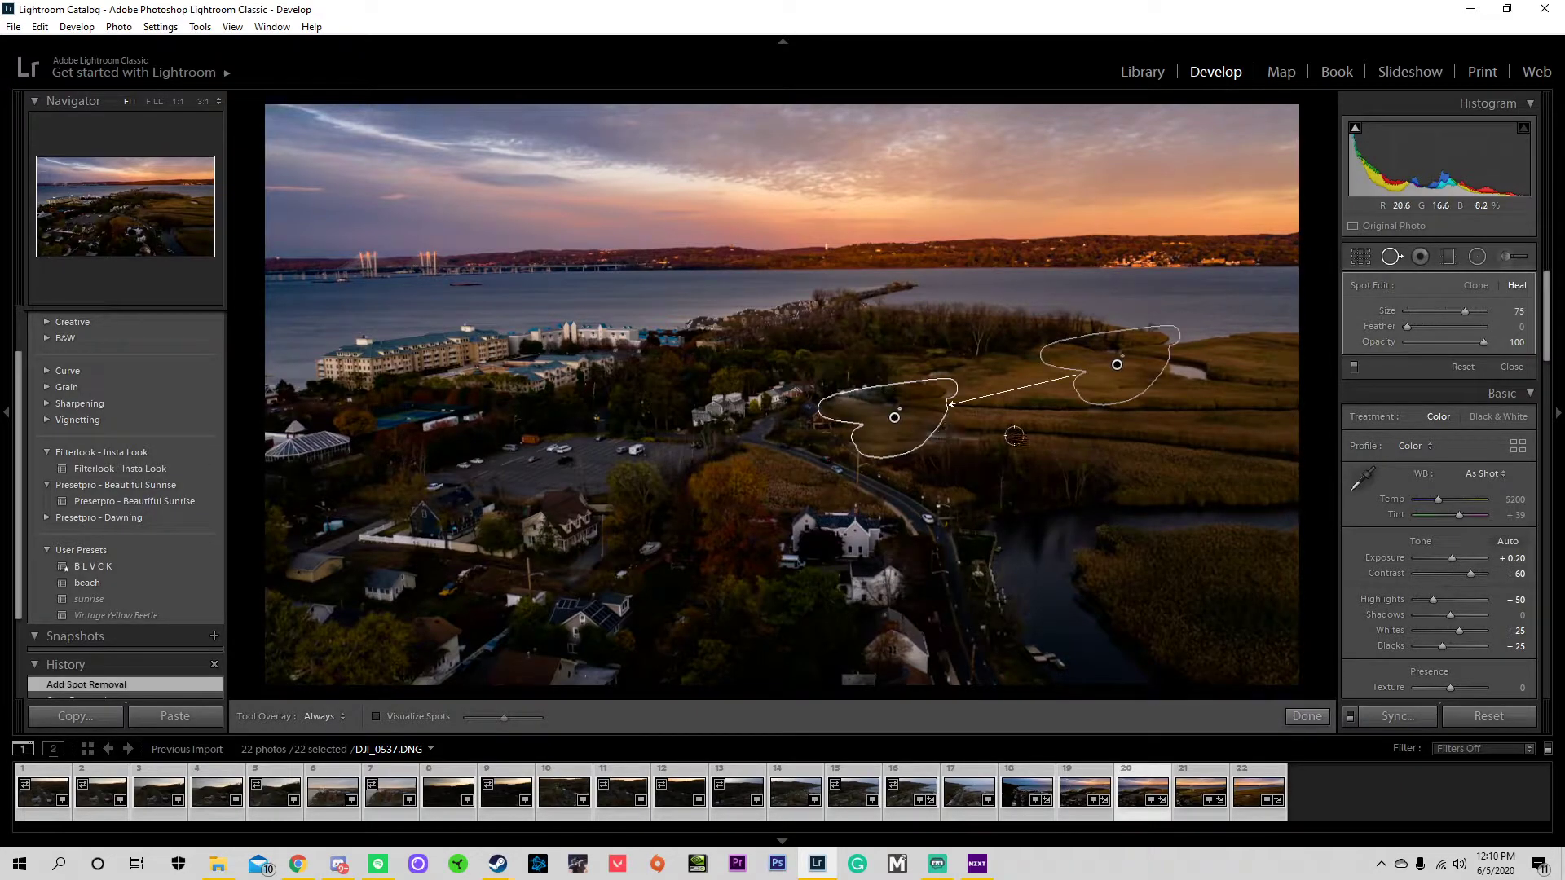
{"action": "mouse_move", "coordinate": [1118, 367]}
{"action": "left_mouse_down"}
{"action": "mouse_move", "coordinate": [1123, 322]}
{"action": "mouse_move", "coordinate": [1084, 310]}
{"action": "mouse_move", "coordinate": [899, 305]}
{"action": "mouse_move", "coordinate": [950, 374]}
{"action": "mouse_move", "coordinate": [1085, 362]}
{"action": "left_mouse_up"}
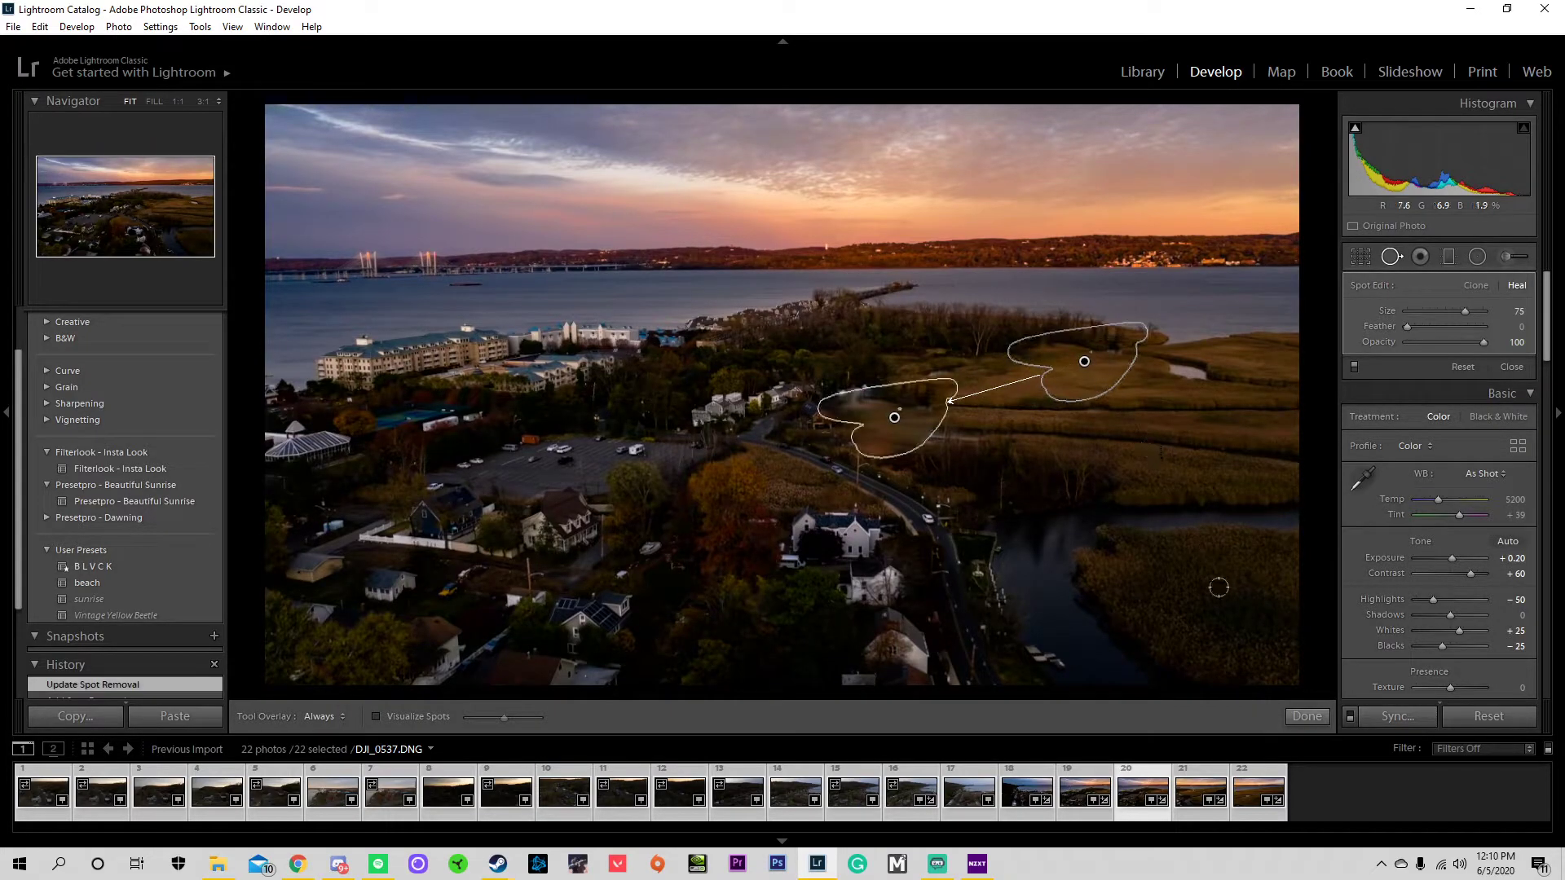
{"action": "left_click", "coordinate": [1305, 716]}
{"action": "key", "text": "ctrl+z"}
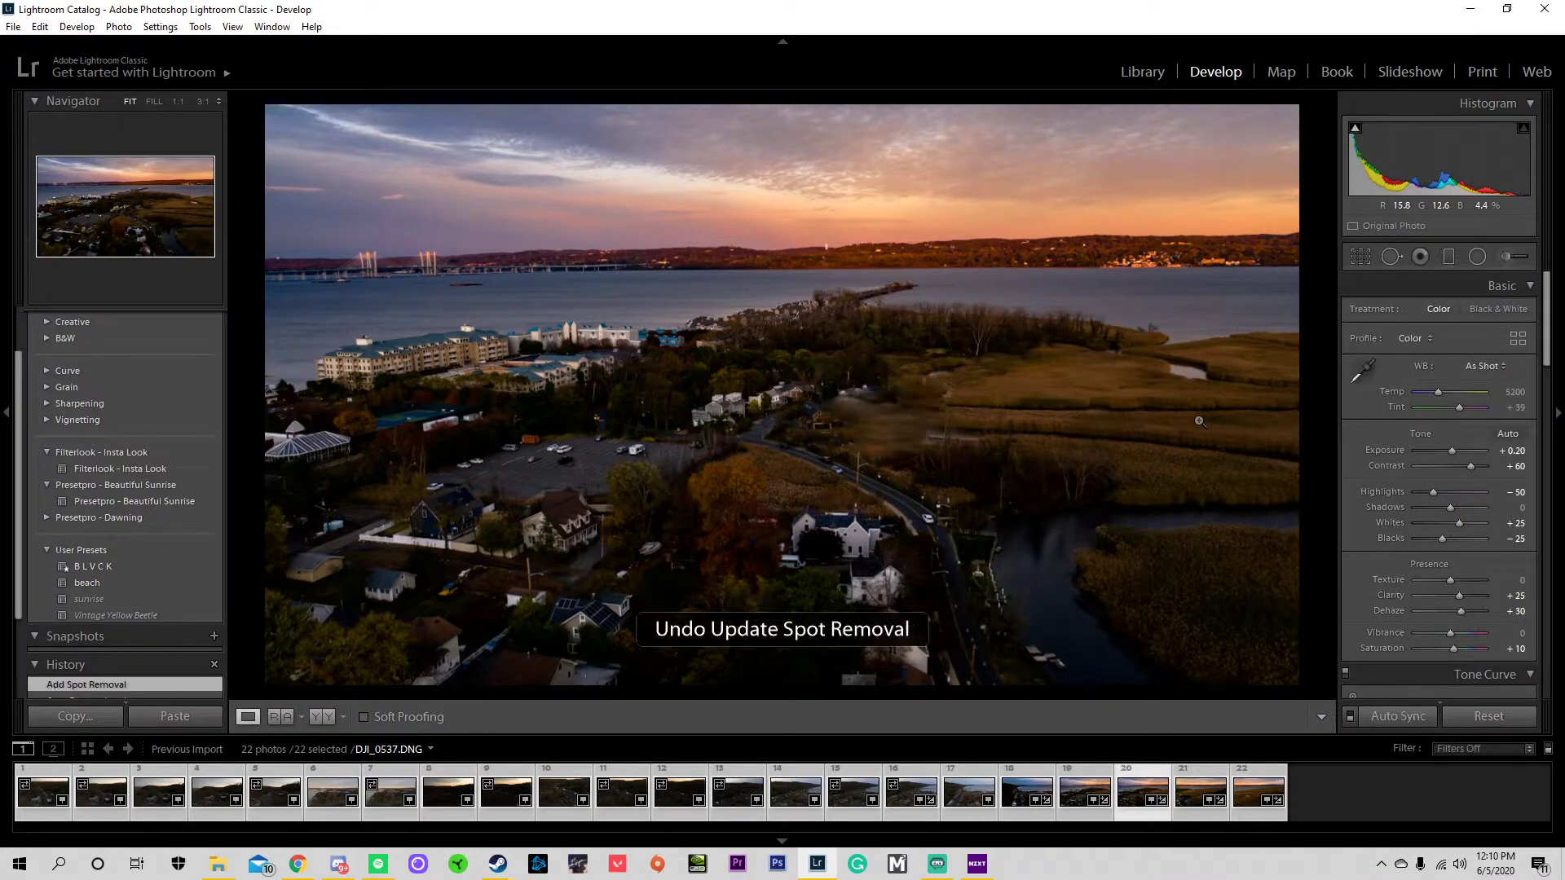
{"action": "key", "text": "ctrl+z"}
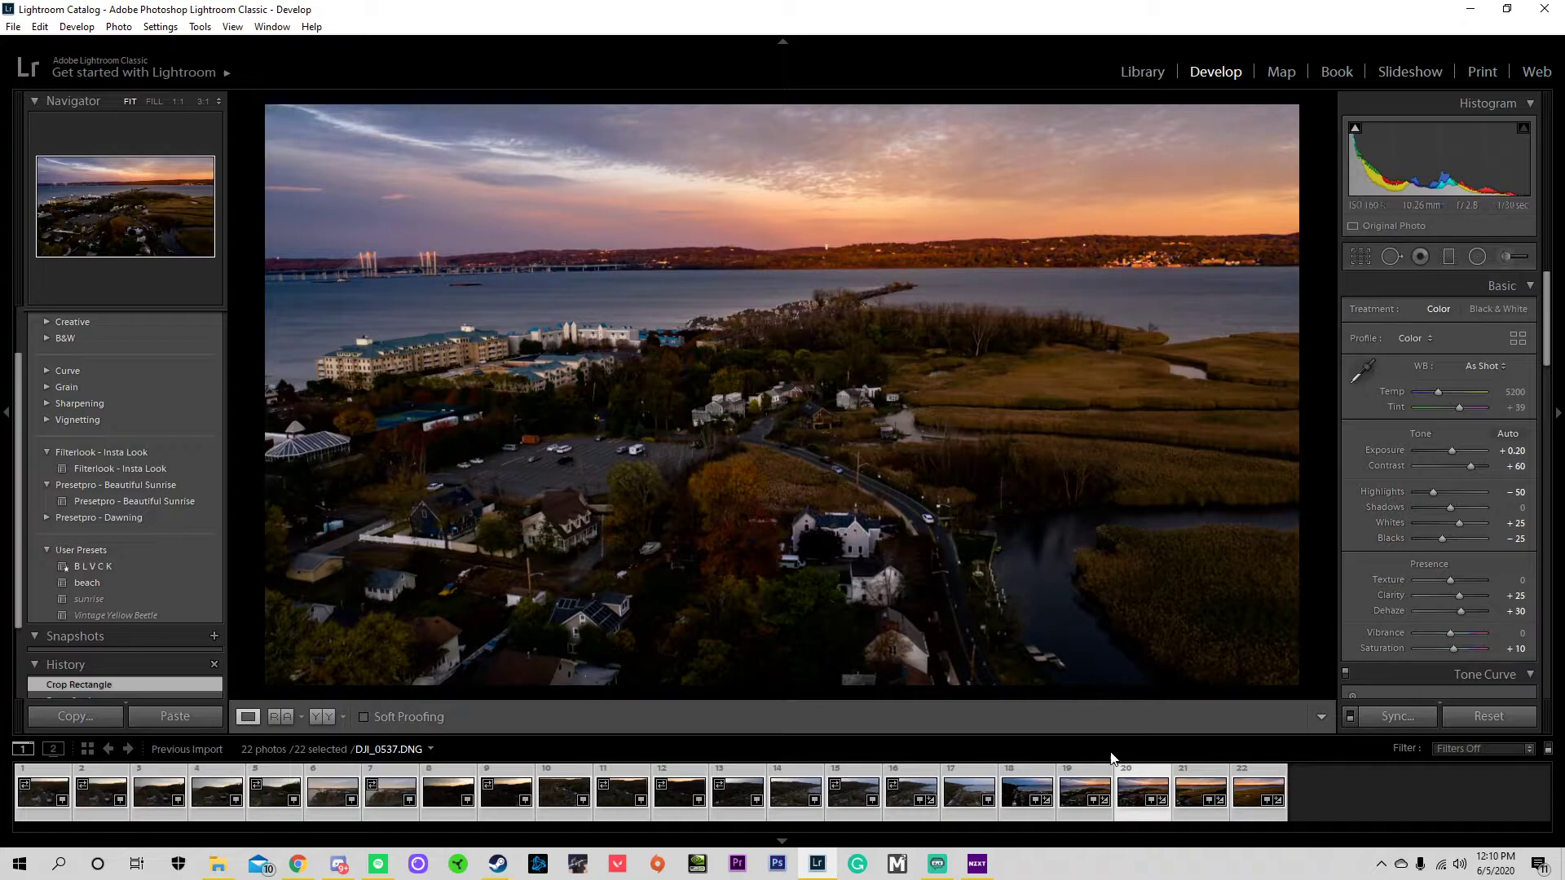
- Make photo 19 active and draw a graduated filter with Exposure 1.00 that brightens the foreground houses and parking lot
{"action": "left_click", "coordinate": [1218, 795]}
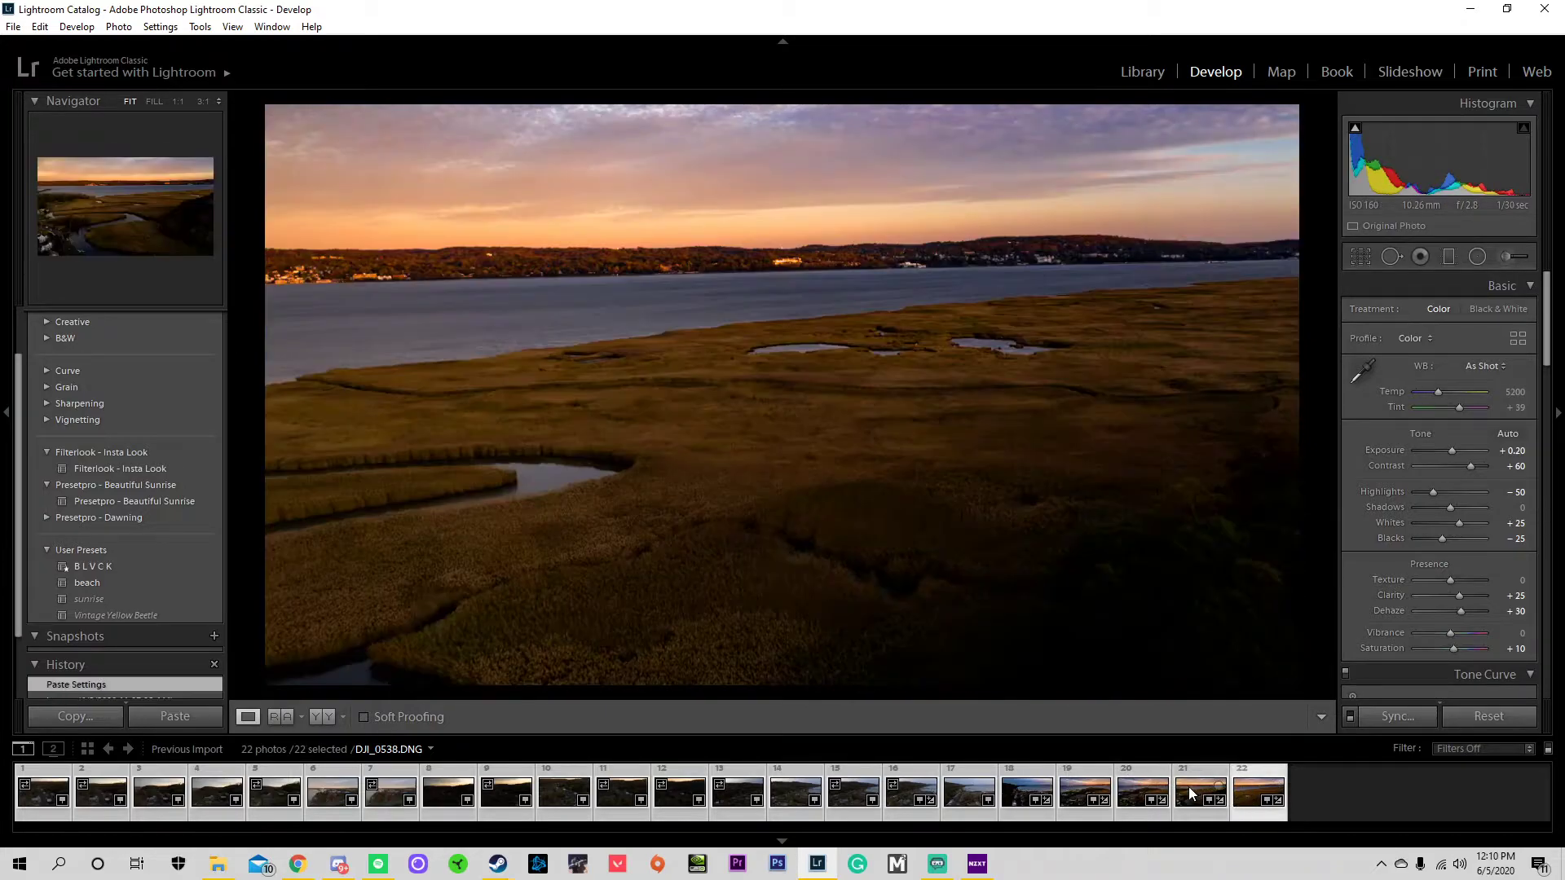
{"action": "left_click", "coordinate": [1089, 789]}
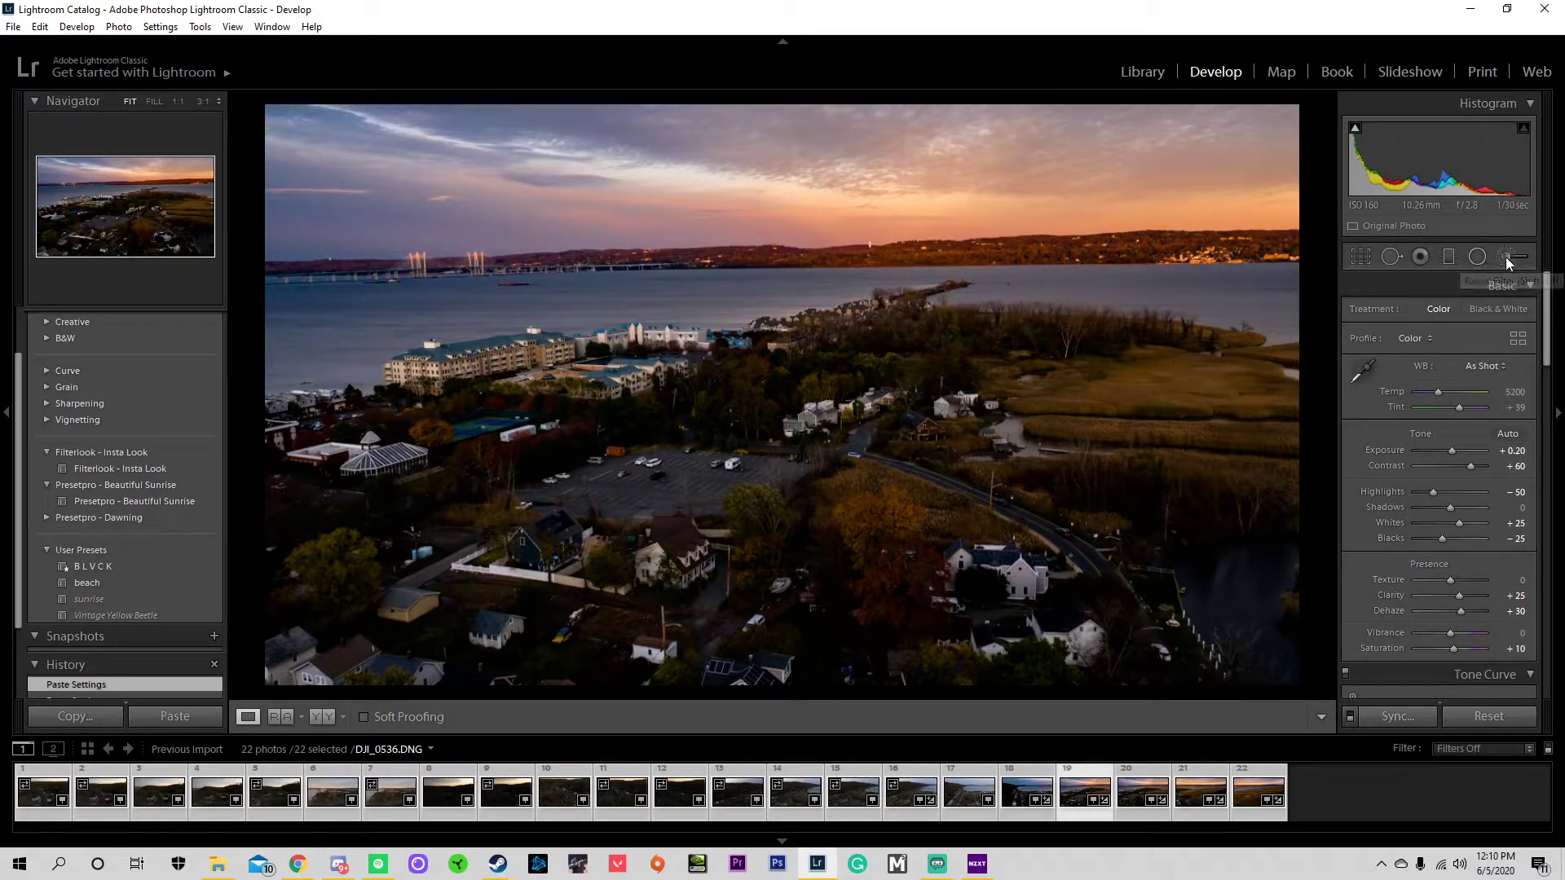
{"action": "left_click", "coordinate": [1448, 257]}
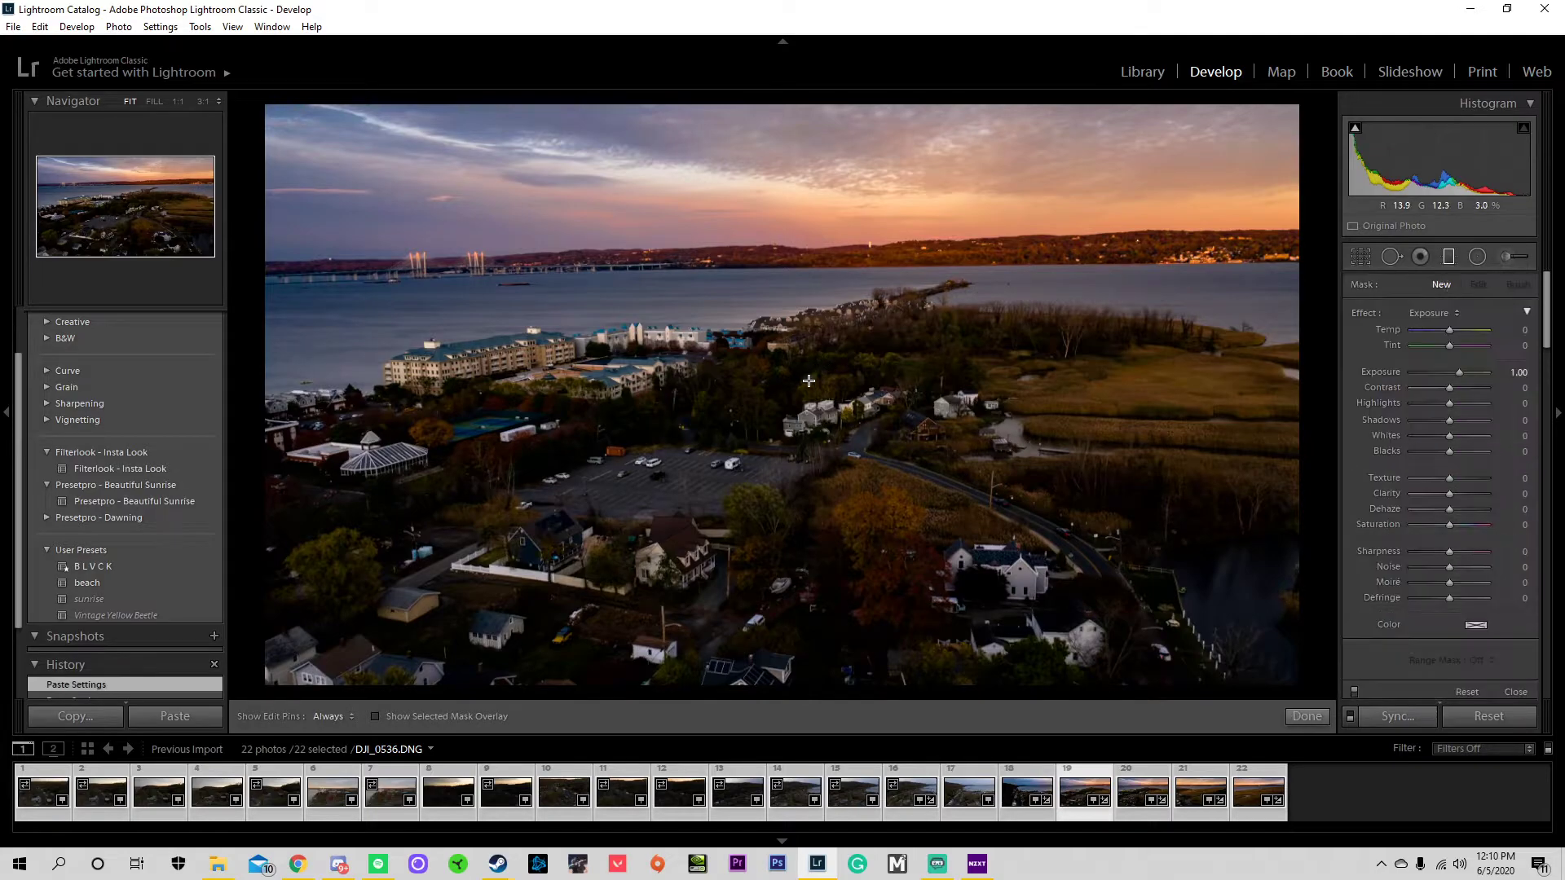
{"action": "left_click_drag", "start_coordinate": [763, 547], "coordinate": [759, 374]}
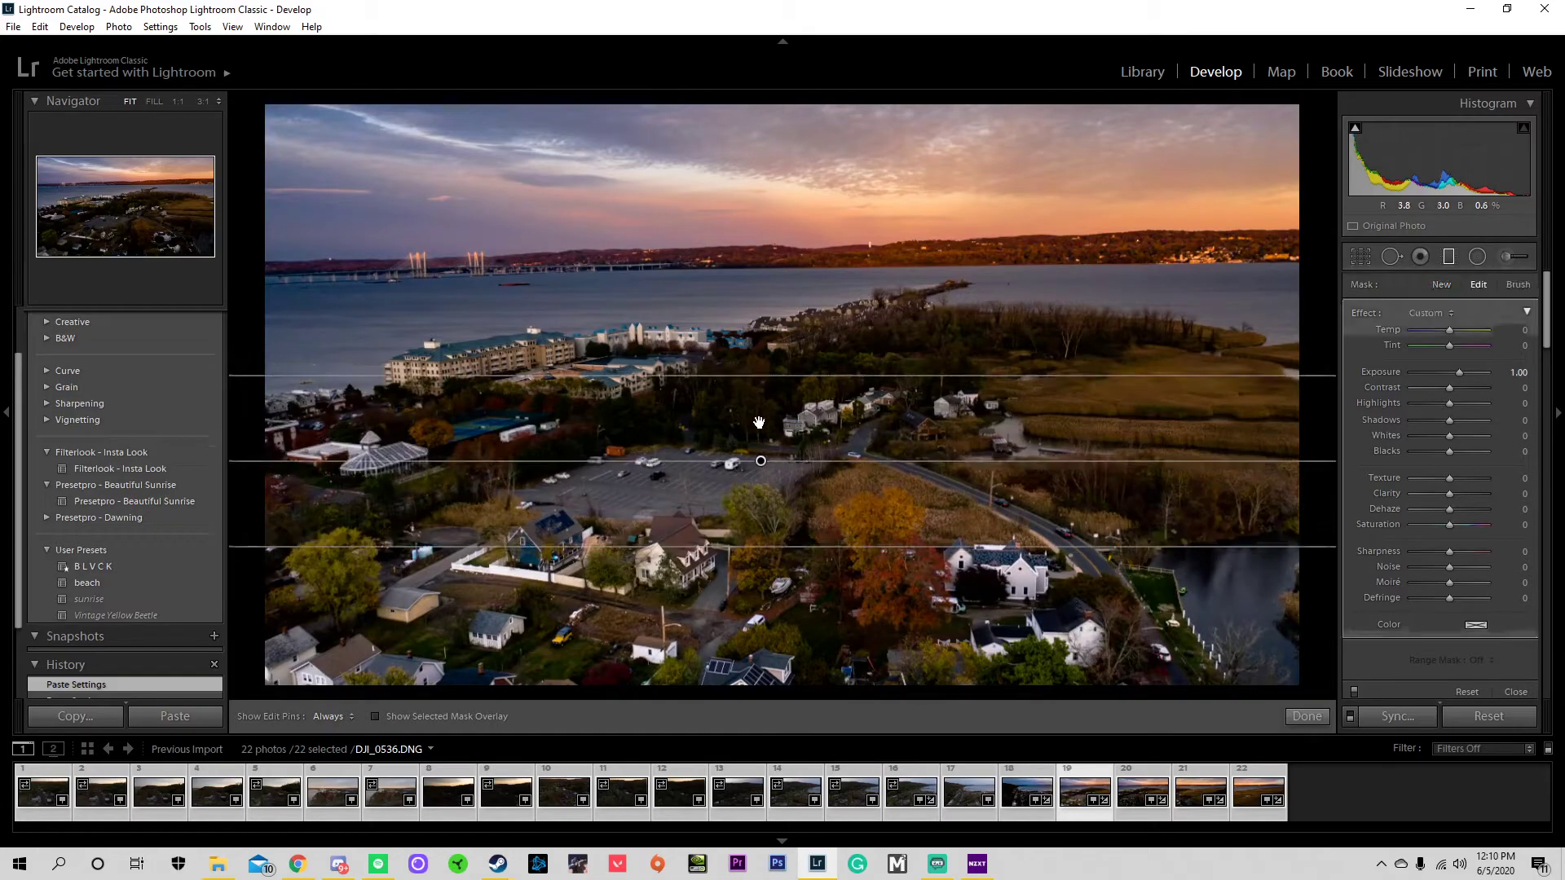
- Move the graduated filter up to the white houses in the middle of the photo and tilt it slightly
{"action": "left_click_drag", "start_coordinate": [760, 462], "coordinate": [806, 410]}
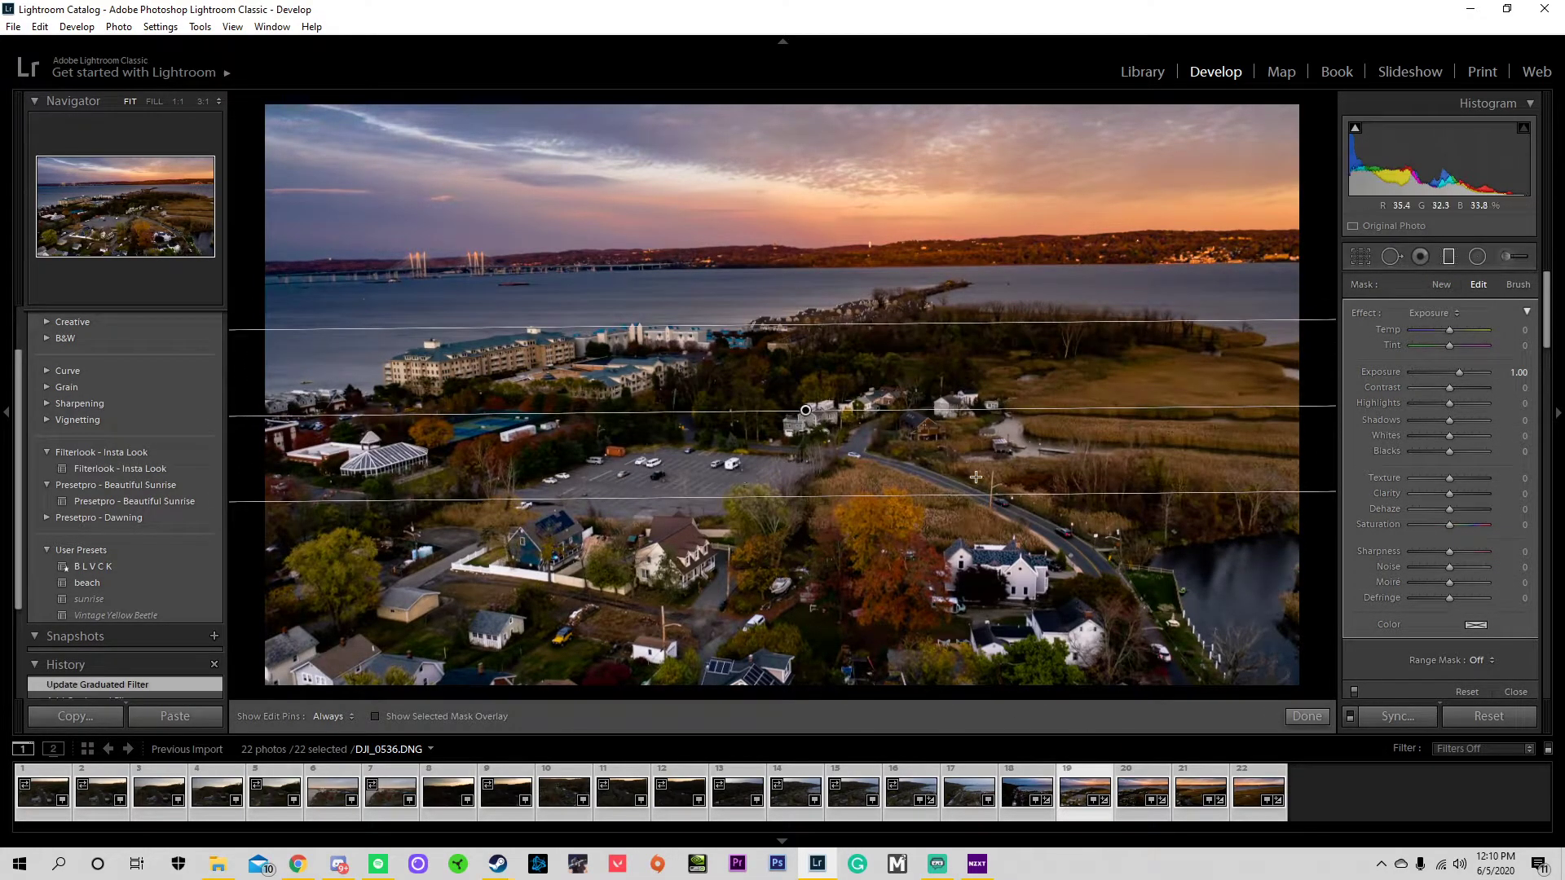
{"action": "mouse_move", "coordinate": [1055, 406]}
{"action": "left_mouse_down"}
{"action": "mouse_move", "coordinate": [1060, 382]}
{"action": "mouse_move", "coordinate": [1068, 405]}
{"action": "left_mouse_up"}
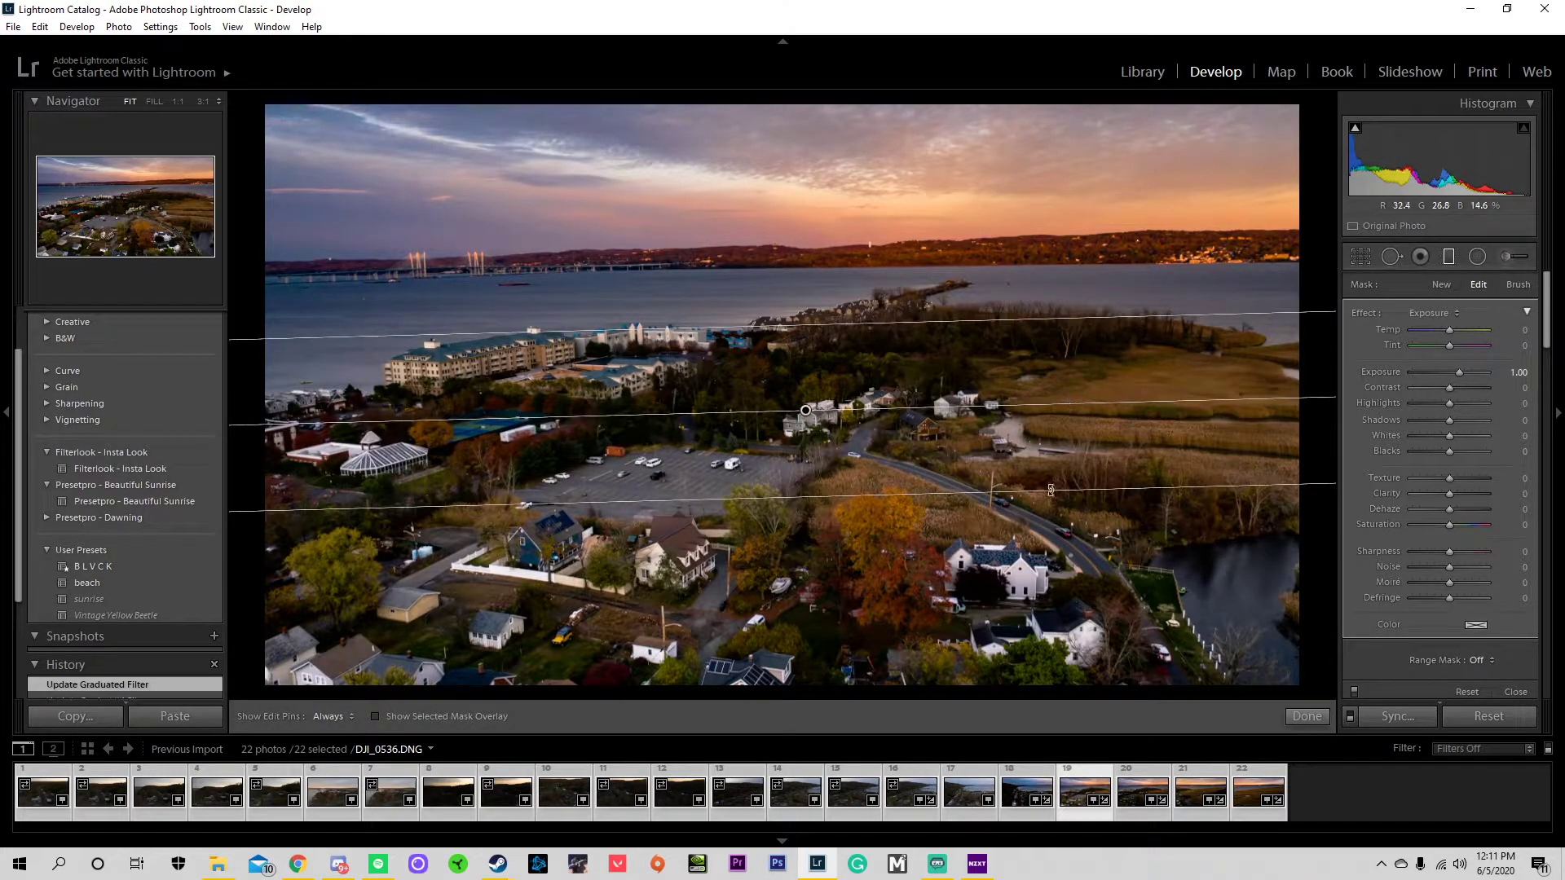
{"action": "mouse_move", "coordinate": [1064, 494]}
{"action": "left_mouse_down"}
{"action": "mouse_move", "coordinate": [1073, 540]}
{"action": "mouse_move", "coordinate": [1078, 489]}
{"action": "left_mouse_up"}
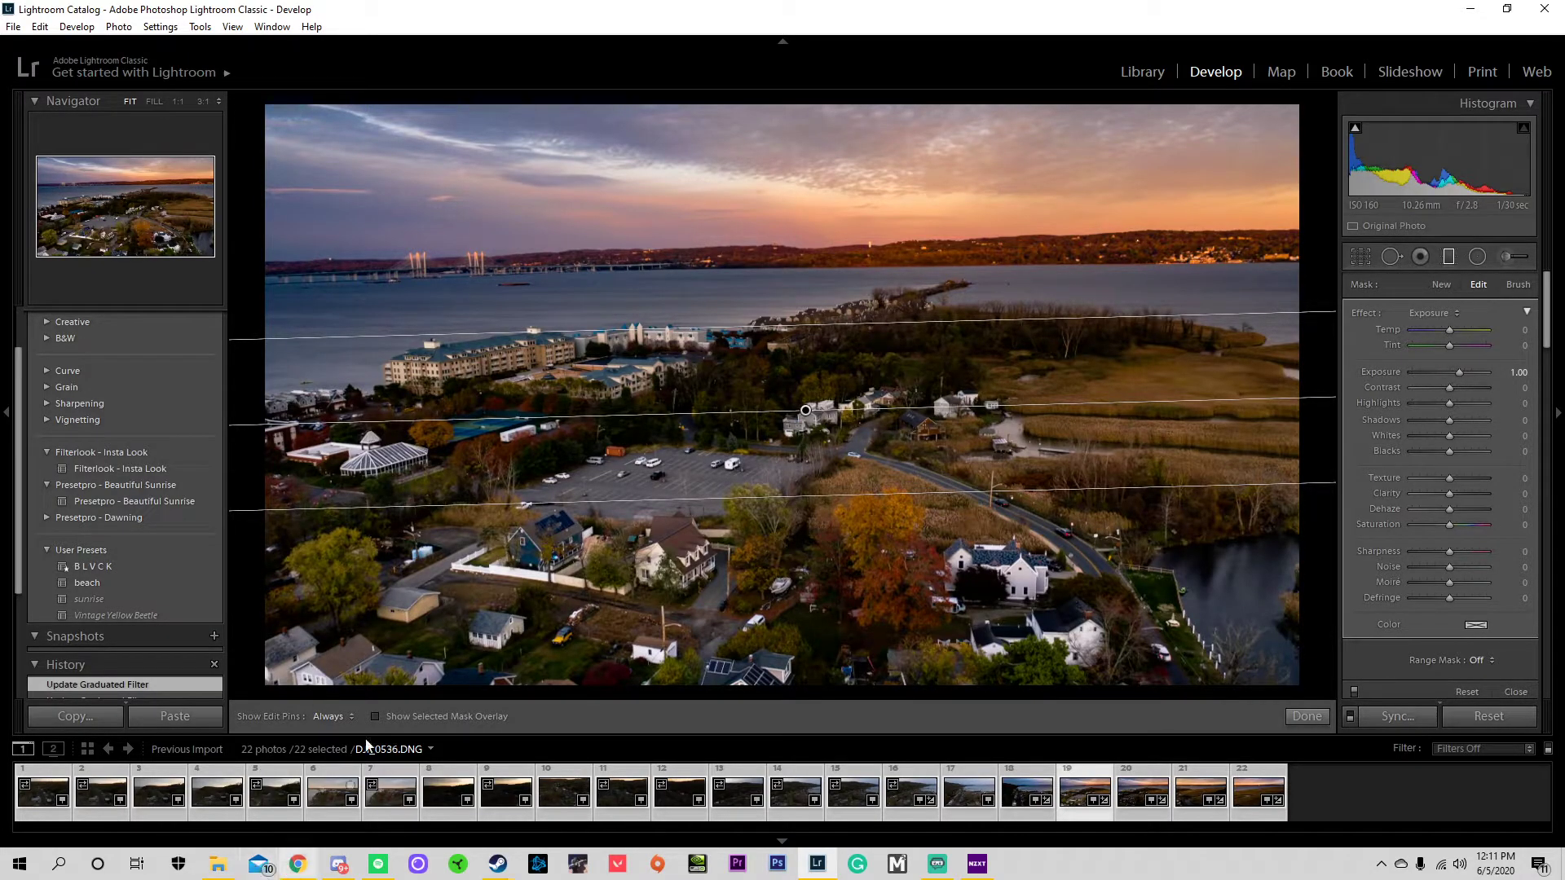
{"action": "key", "text": "XF86AudioLowerVolume"}
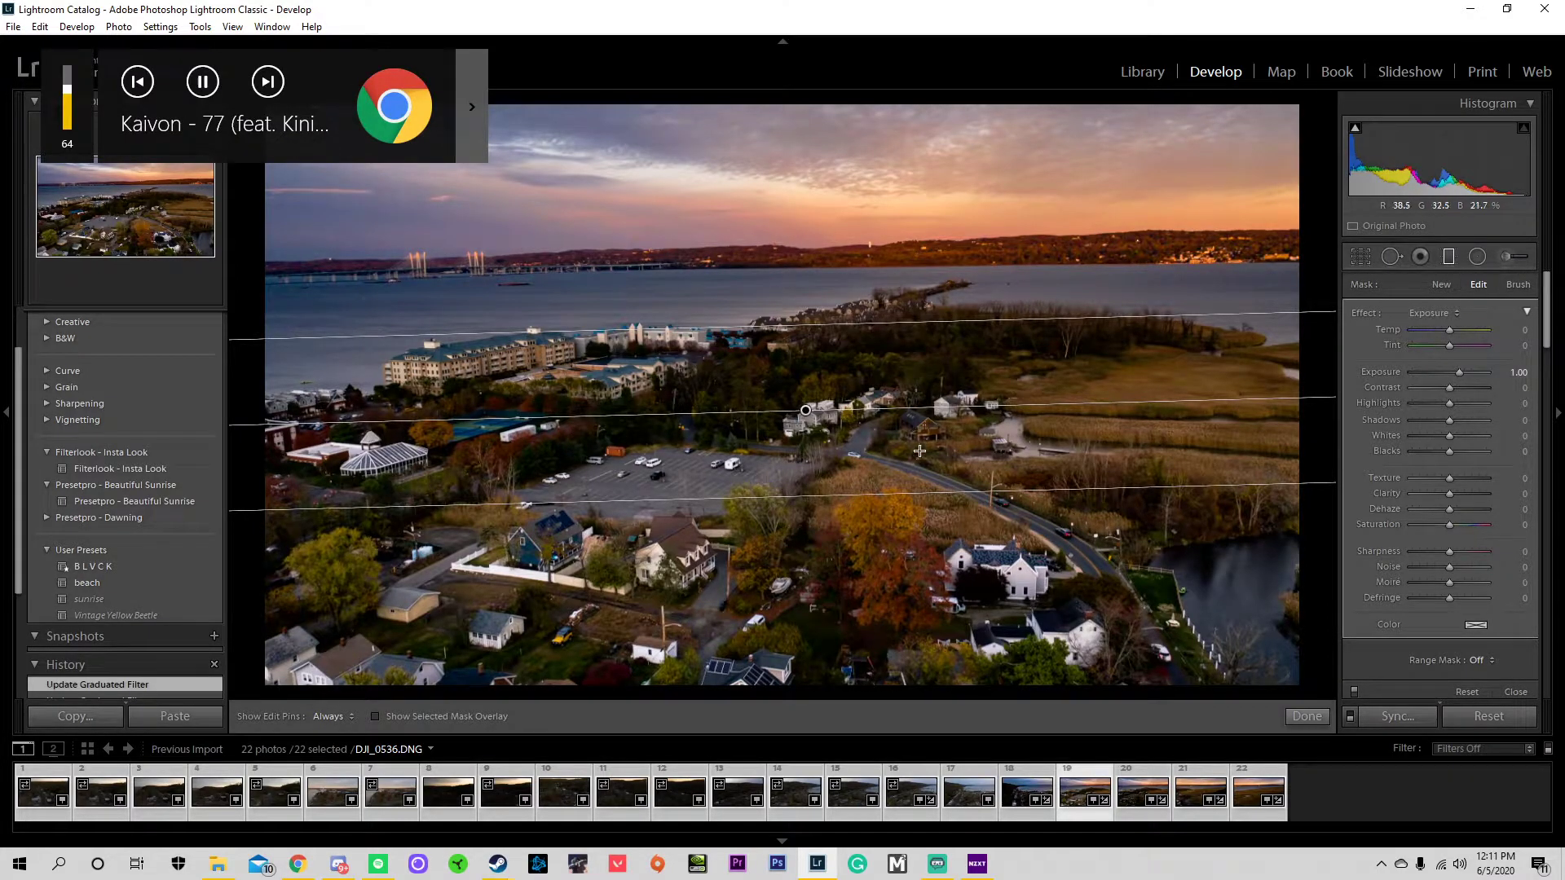
{"action": "mouse_move", "coordinate": [804, 412]}
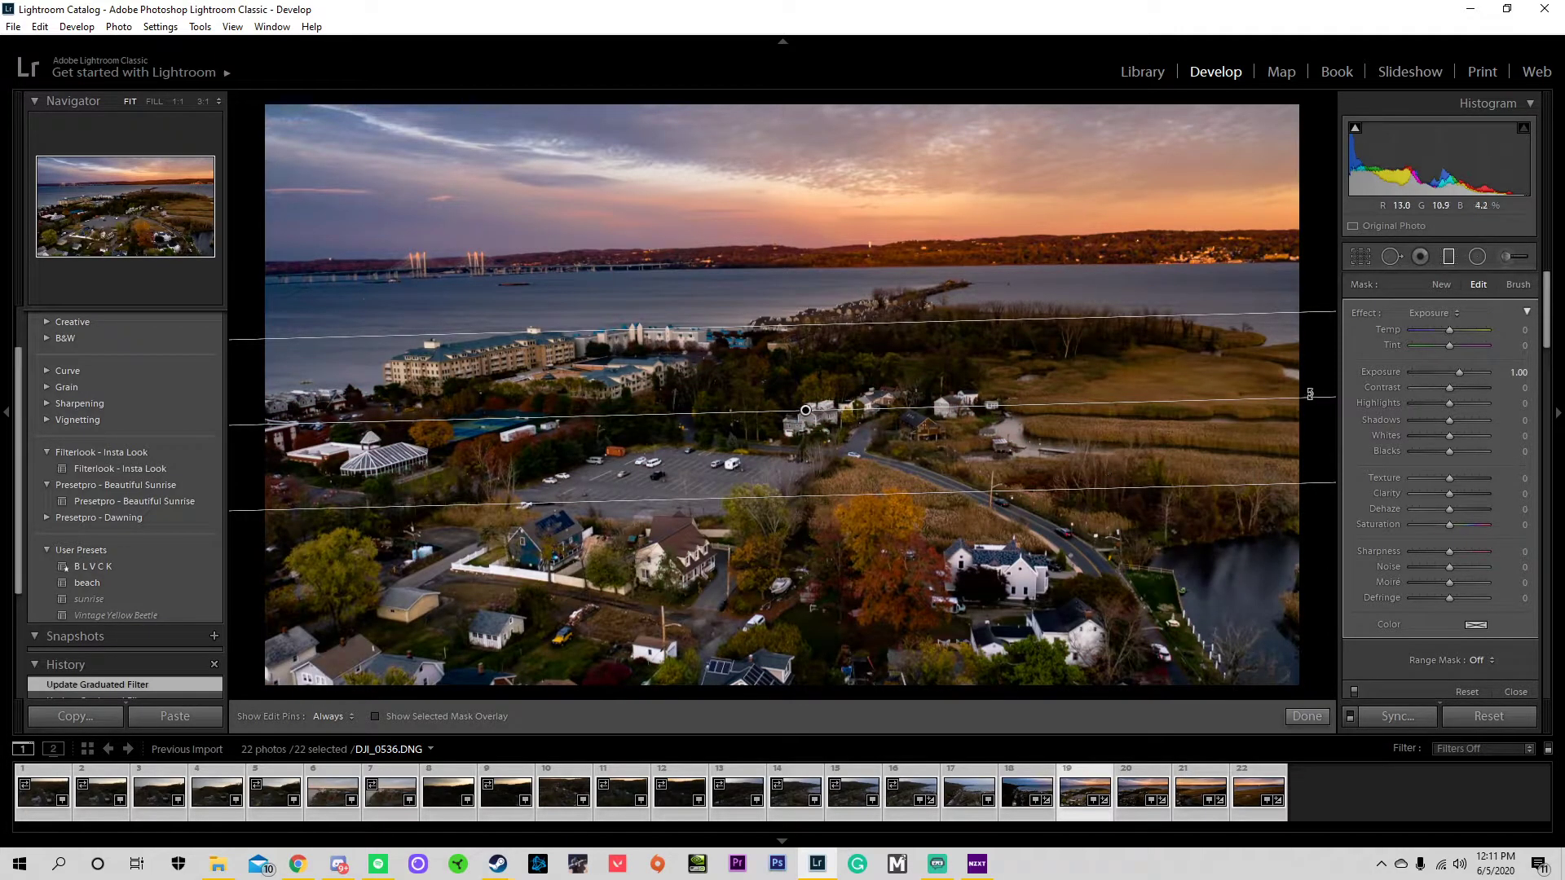
- Try the graduated filter's Exposure at 0.35, 0.61 and 1.22, and return its Contrast to 0
{"action": "mouse_move", "coordinate": [1461, 373]}
{"action": "left_mouse_down"}
{"action": "mouse_move", "coordinate": [1437, 365]}
{"action": "mouse_move", "coordinate": [1460, 365]}
{"action": "mouse_move", "coordinate": [1445, 362]}
{"action": "mouse_move", "coordinate": [1446, 388]}
{"action": "mouse_move", "coordinate": [1465, 385]}
{"action": "left_mouse_up"}
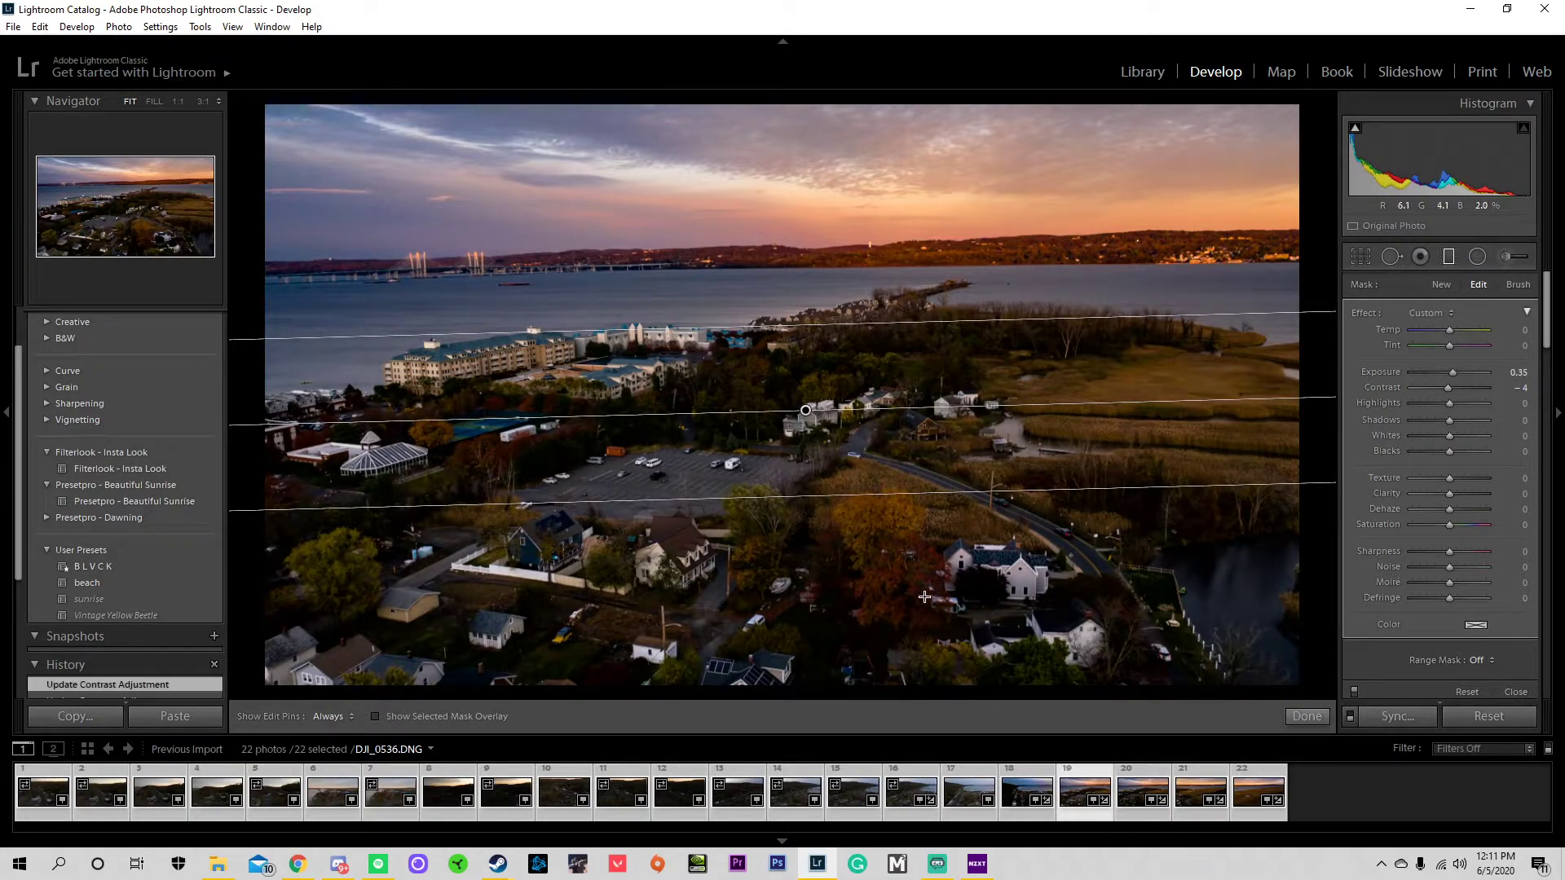
{"action": "left_click_drag", "start_coordinate": [1453, 376], "coordinate": [1455, 374]}
{"action": "left_click", "coordinate": [1515, 388]}
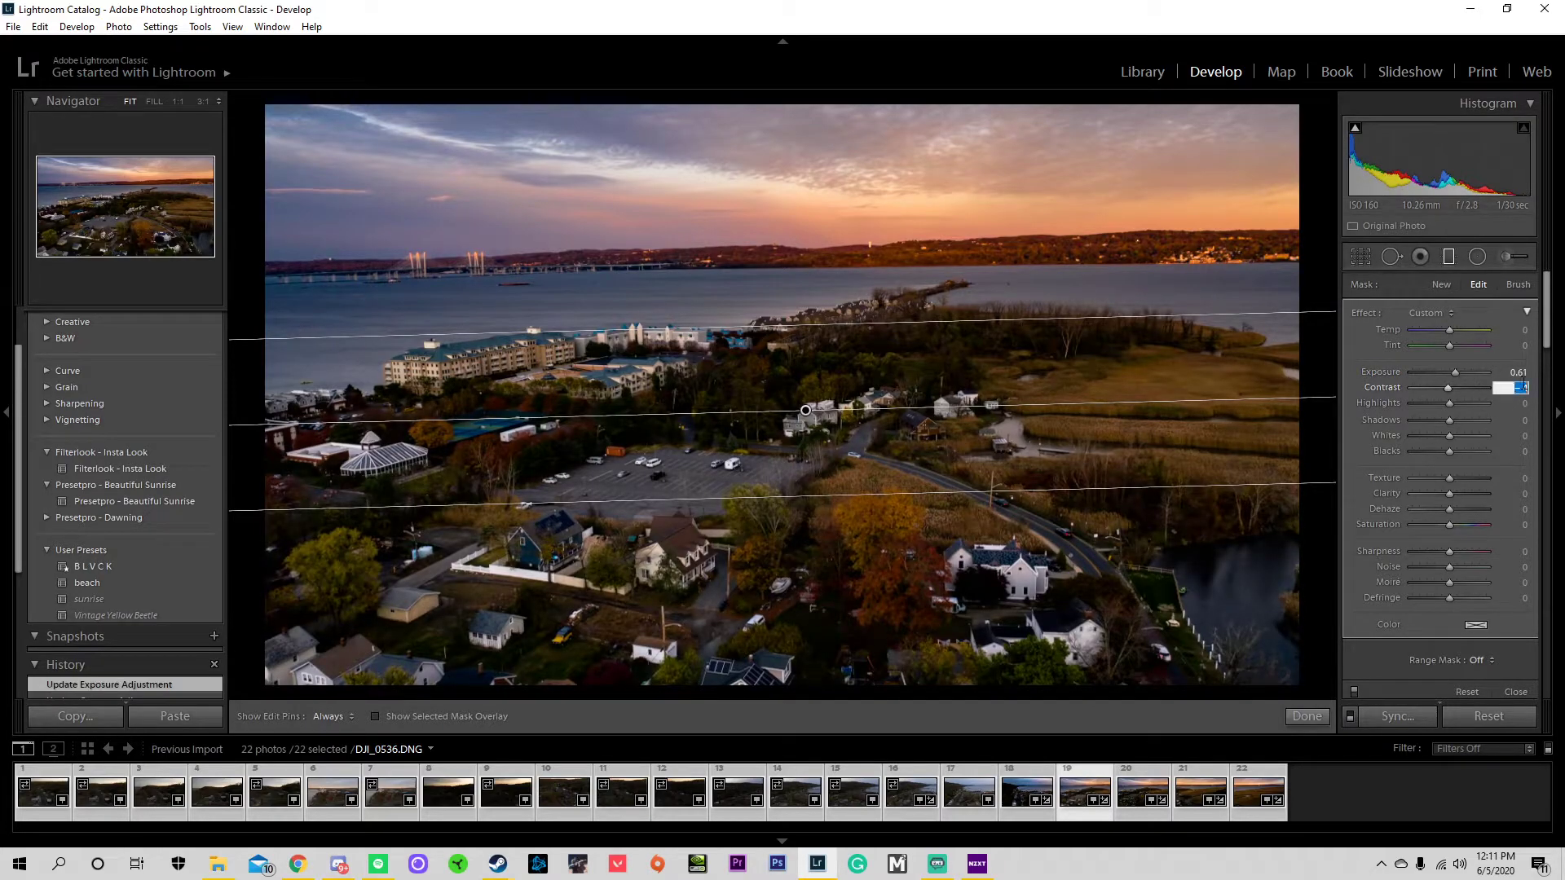
{"action": "type", "text": "0"}
{"action": "key", "text": "Return"}
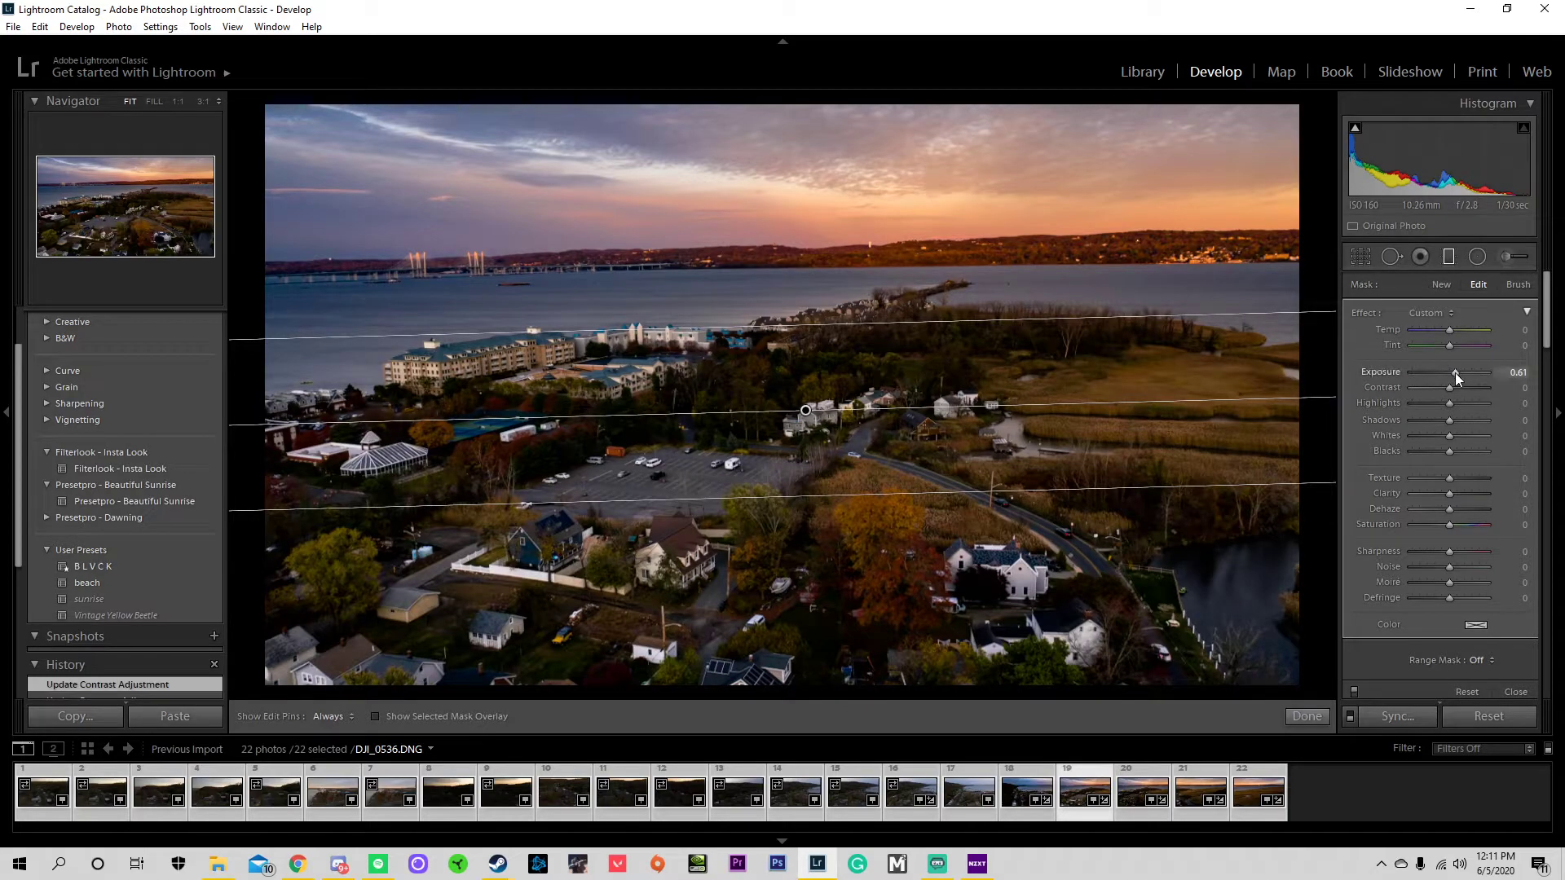
{"action": "left_click_drag", "start_coordinate": [1455, 373], "coordinate": [1461, 375]}
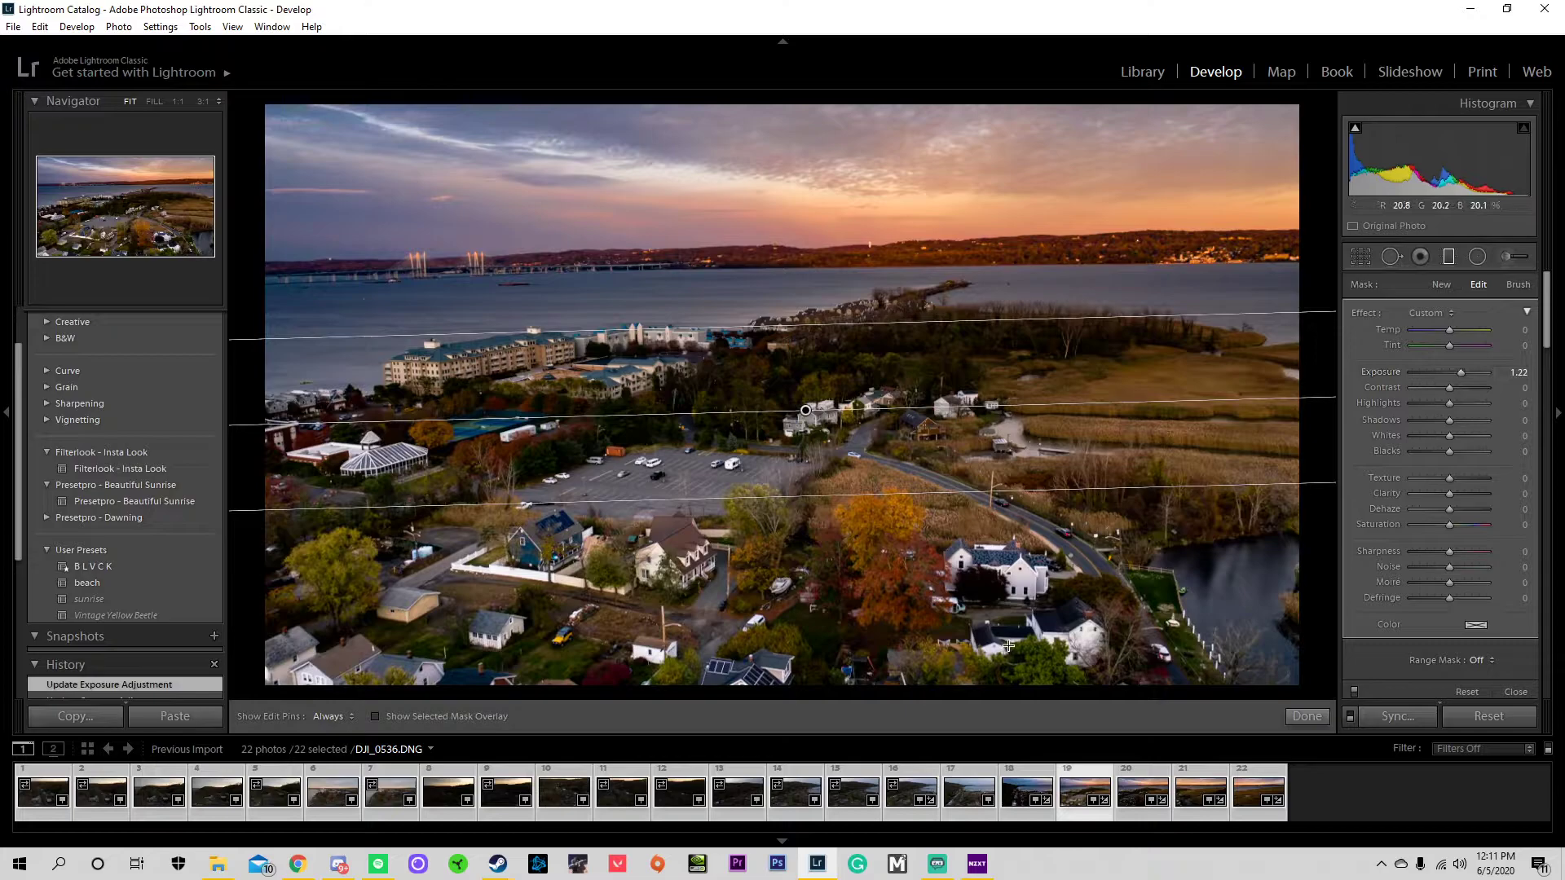
- Shift the graduated filter slightly down and set its Exposure to 0.50
{"action": "mouse_move", "coordinate": [805, 418]}
{"action": "left_mouse_down"}
{"action": "mouse_move", "coordinate": [806, 471]}
{"action": "mouse_move", "coordinate": [816, 428]}
{"action": "left_mouse_up"}
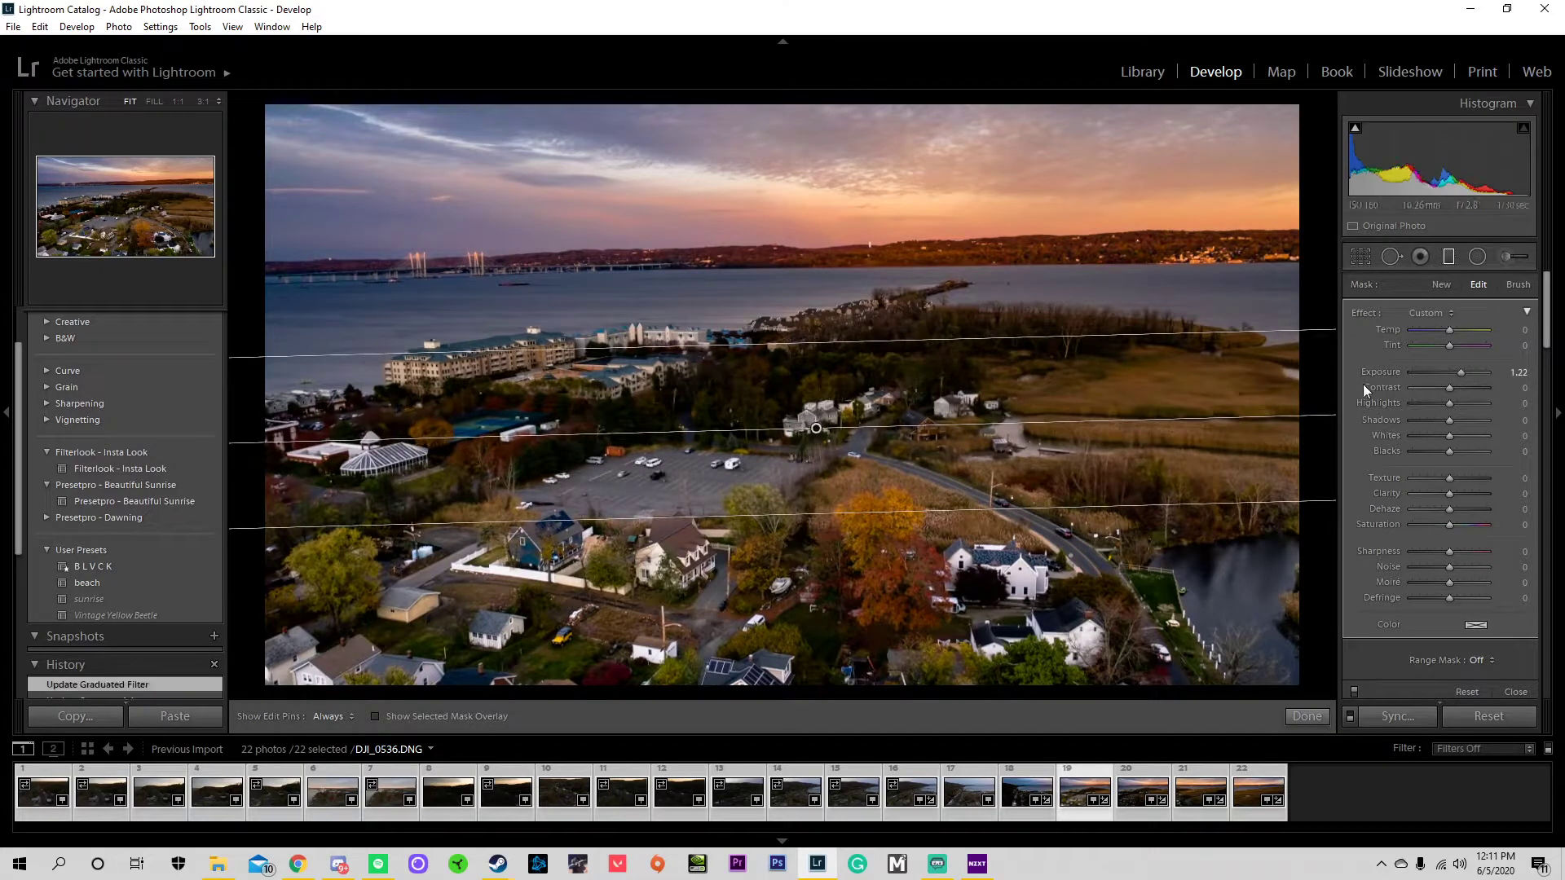
{"action": "left_click", "coordinate": [1507, 374]}
{"action": "type", "text": "-1.5"}
{"action": "key", "text": "Return"}
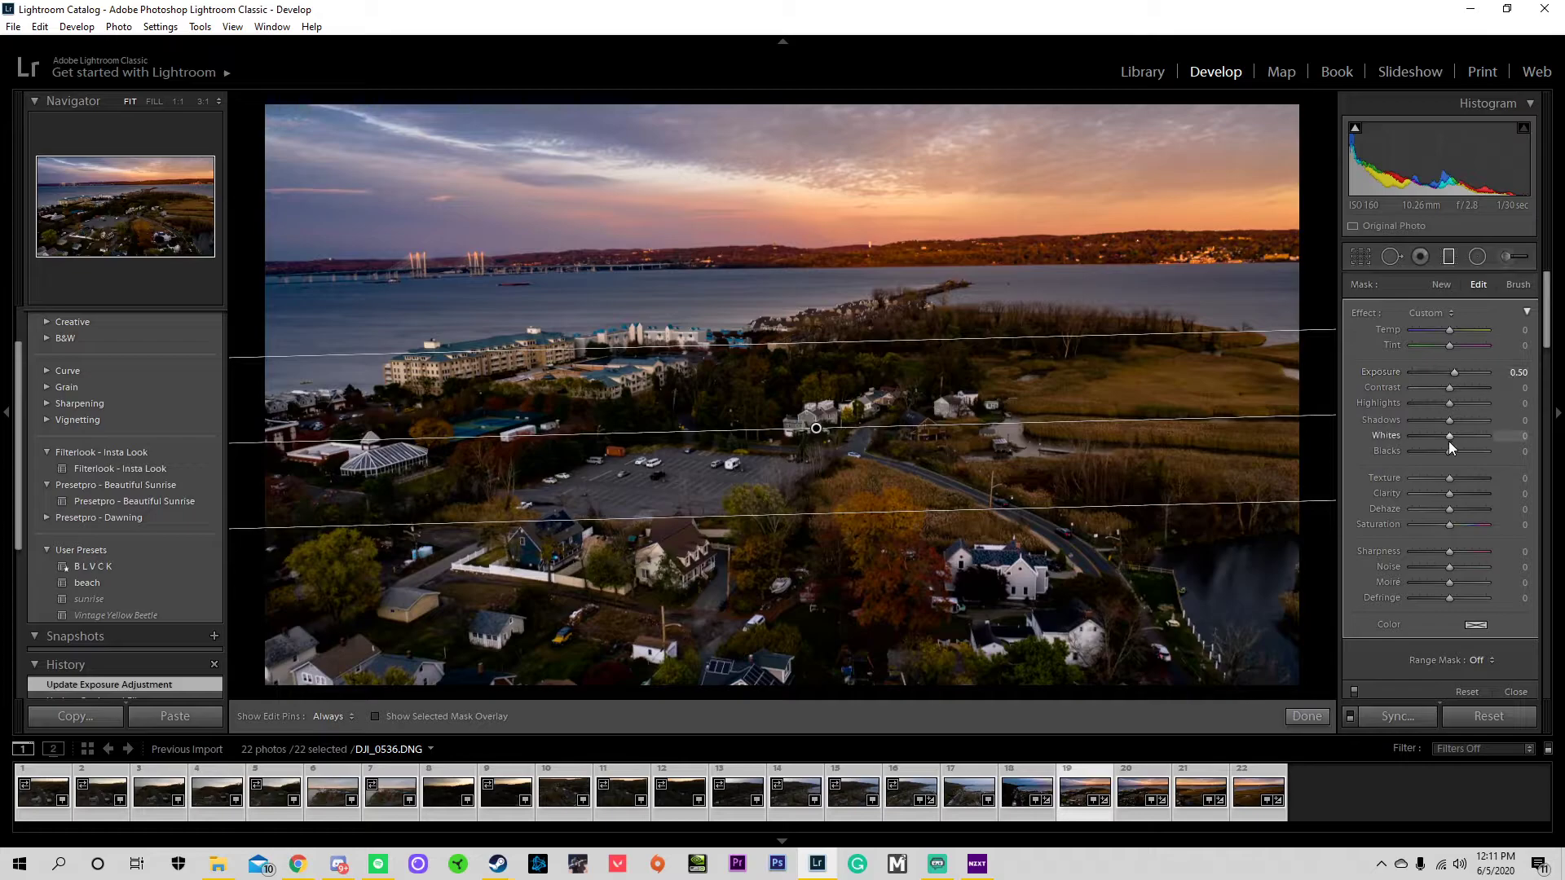
- Set the graduated filter's Shadows to 48, nudge the filter slightly up and finish editing it
{"action": "left_click_drag", "start_coordinate": [1451, 420], "coordinate": [1469, 423]}
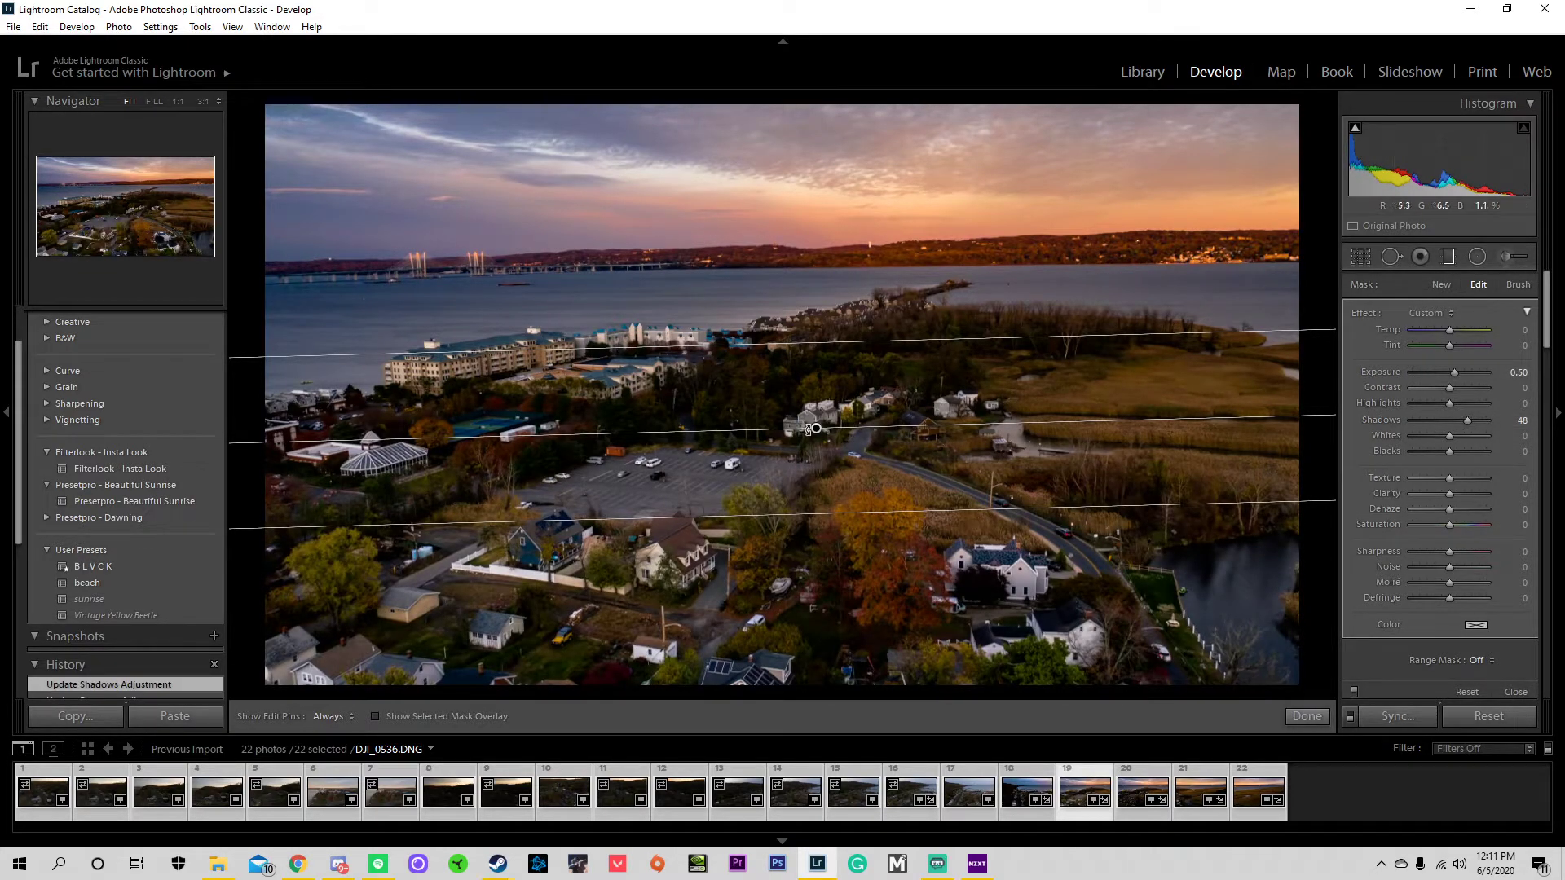
{"action": "left_click_drag", "start_coordinate": [815, 428], "coordinate": [816, 418]}
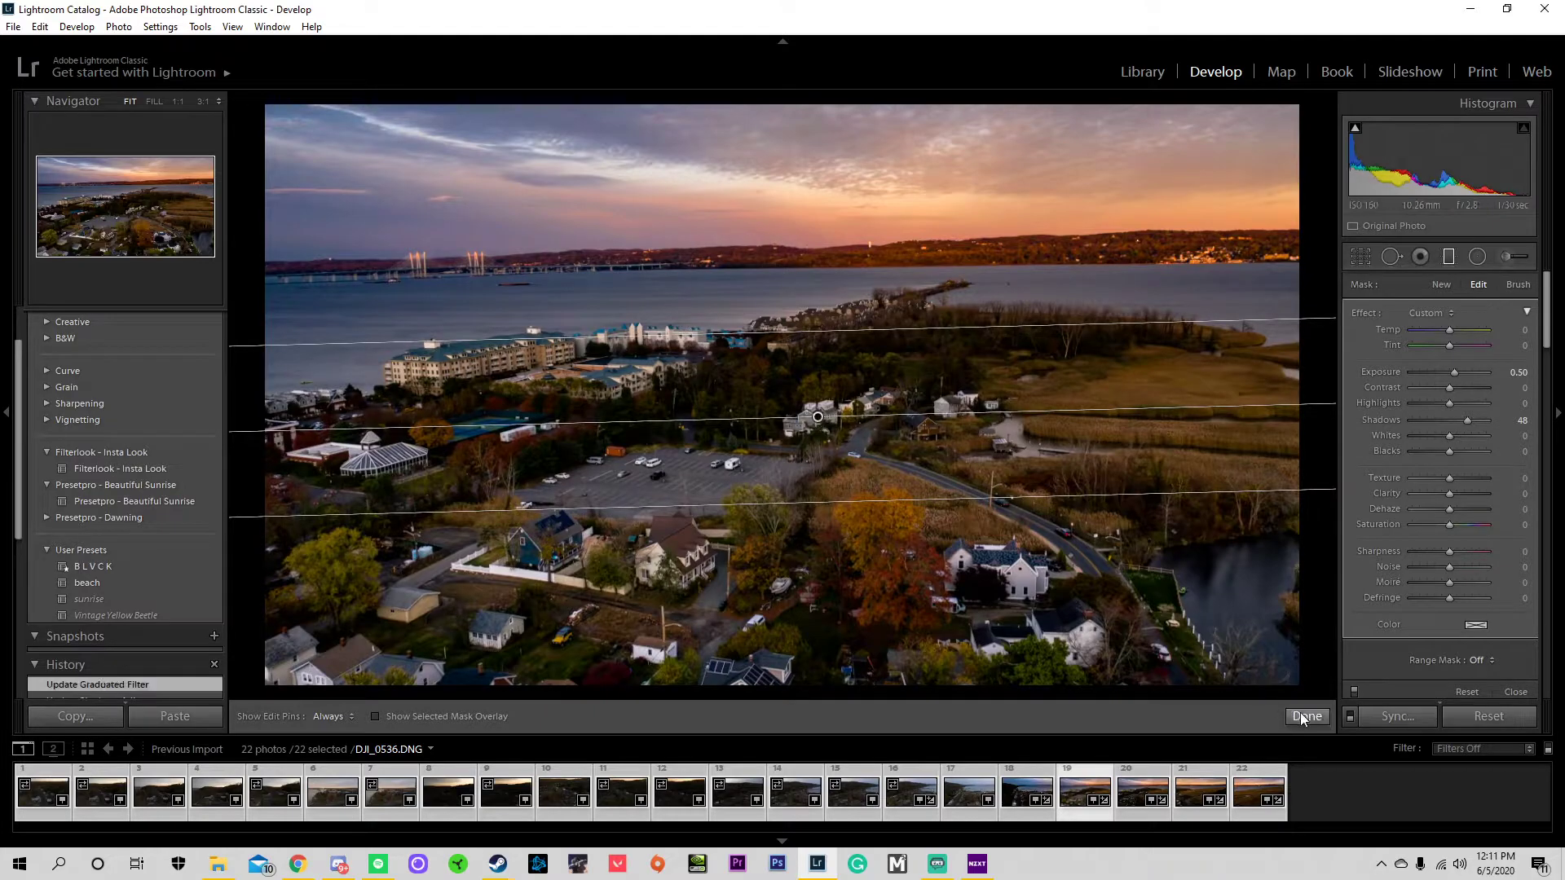
{"action": "left_click", "coordinate": [1307, 716]}
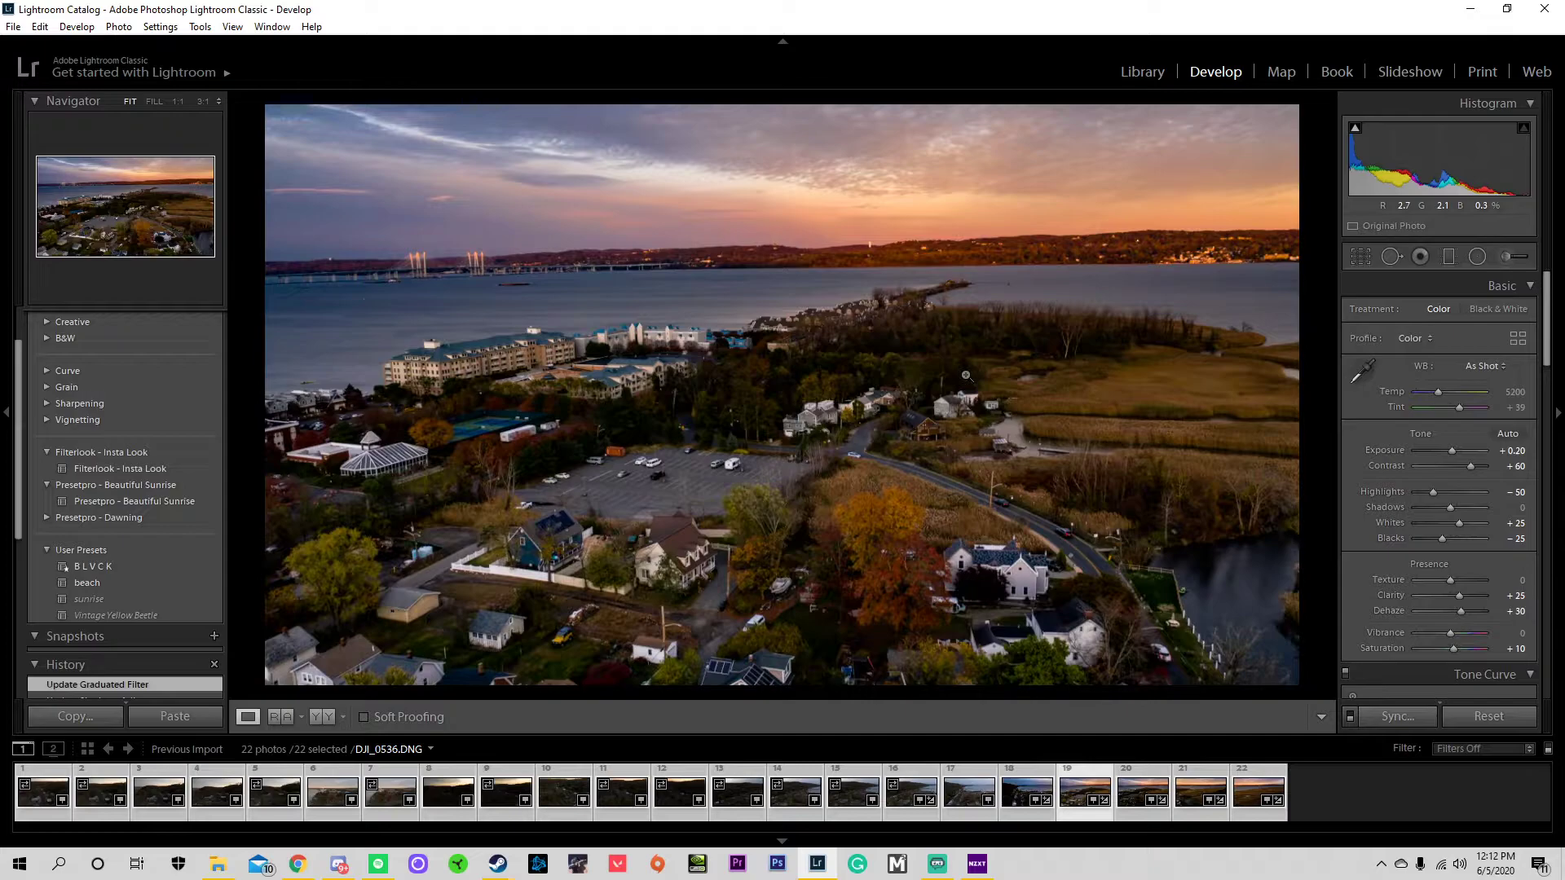
- Compare photo 19 with its unedited version and select only that photo in the filmstrip
{"action": "key", "text": "backslash"}
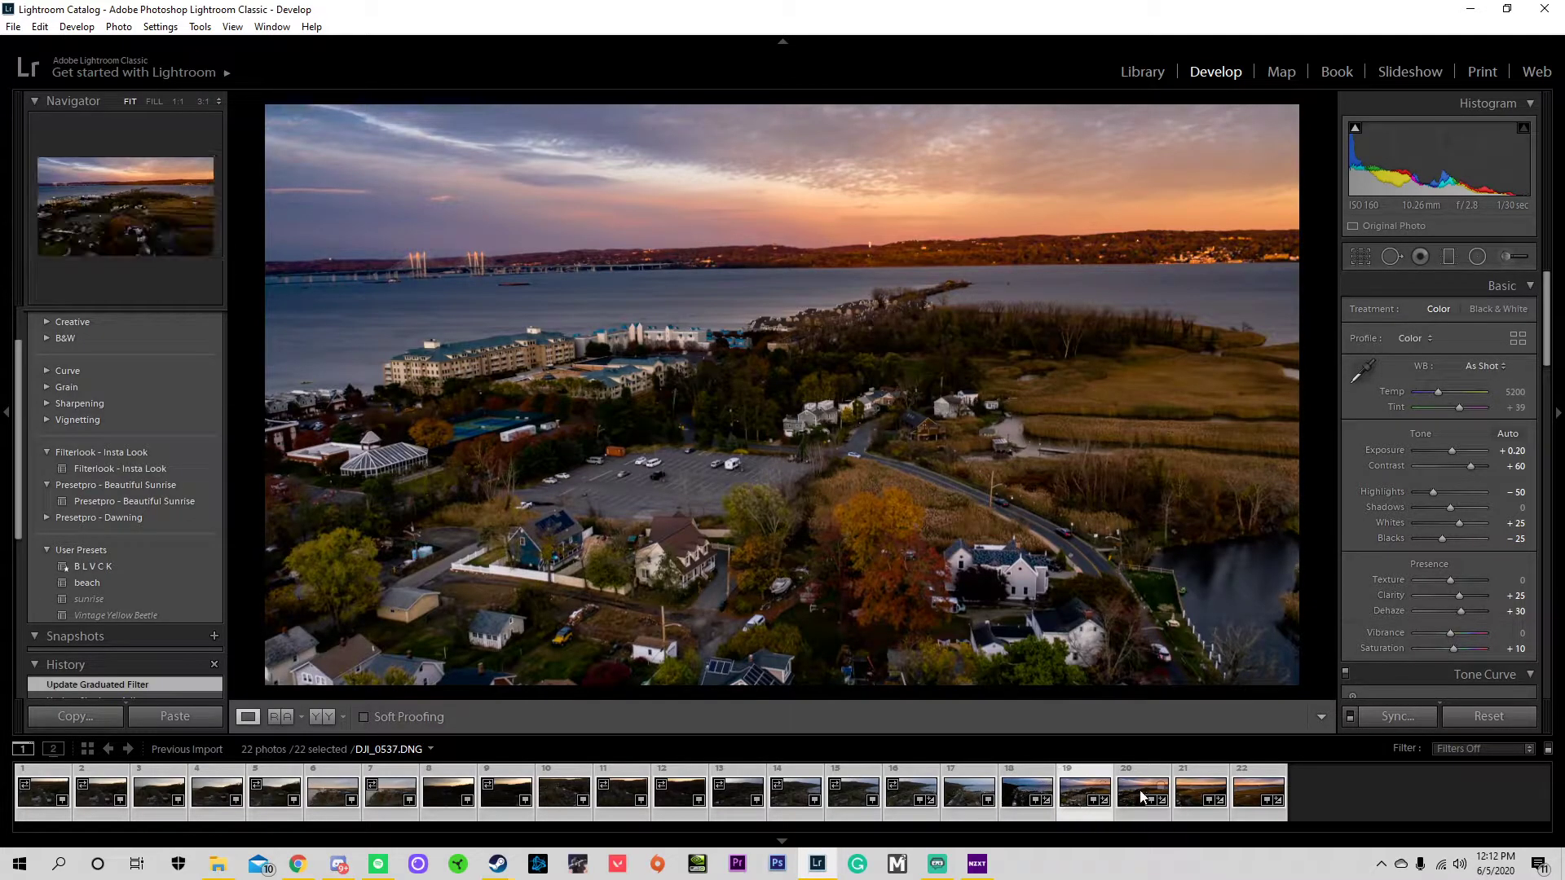
{"action": "key", "text": "ctrl+shift+r"}
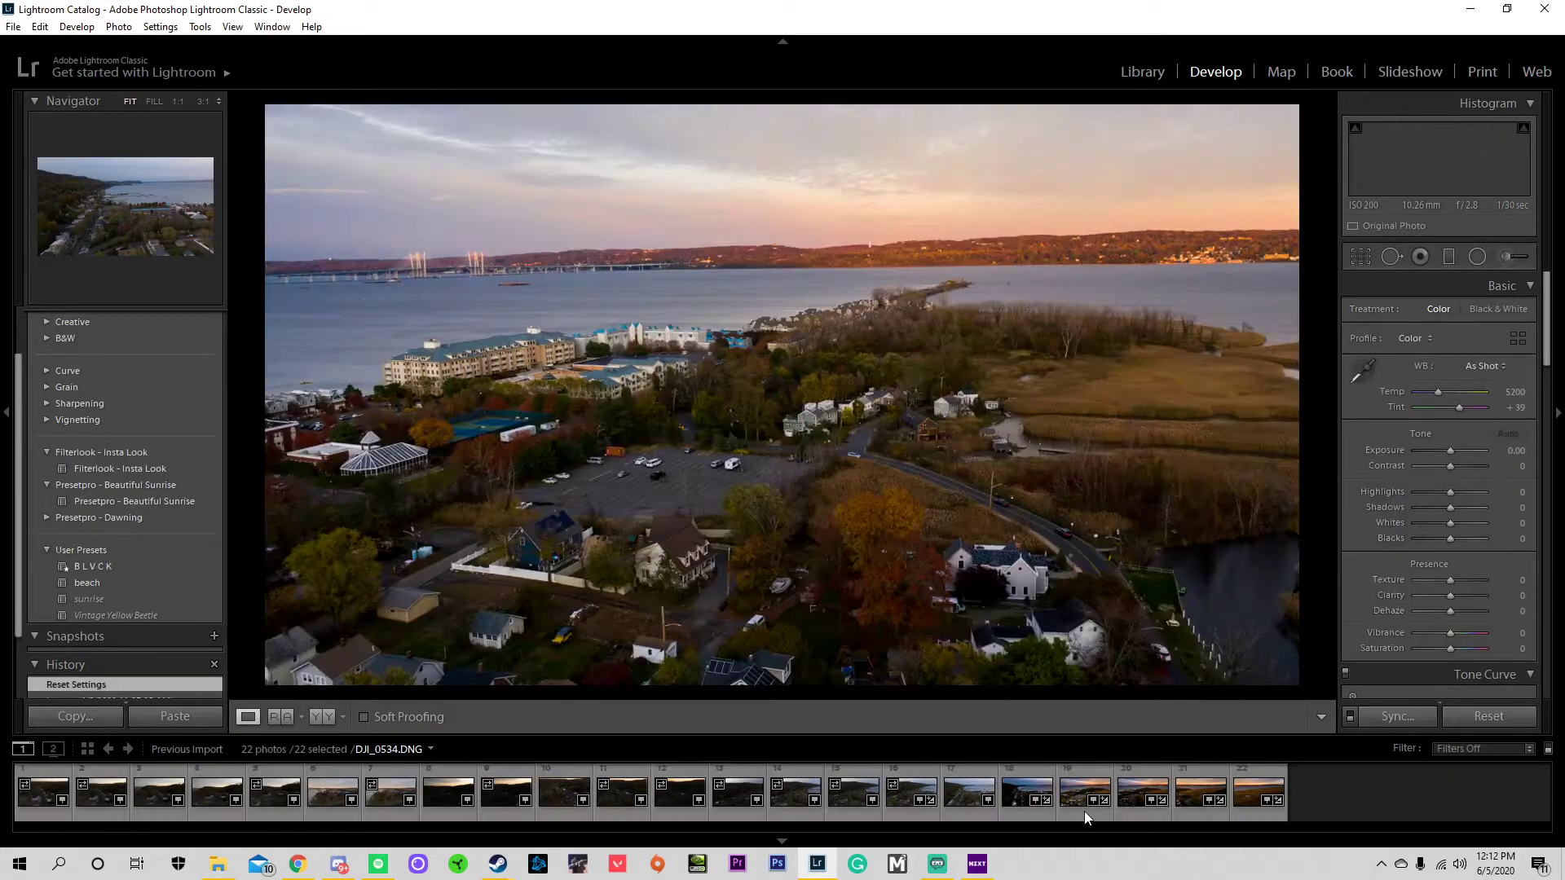
{"action": "left_click", "coordinate": [1093, 807]}
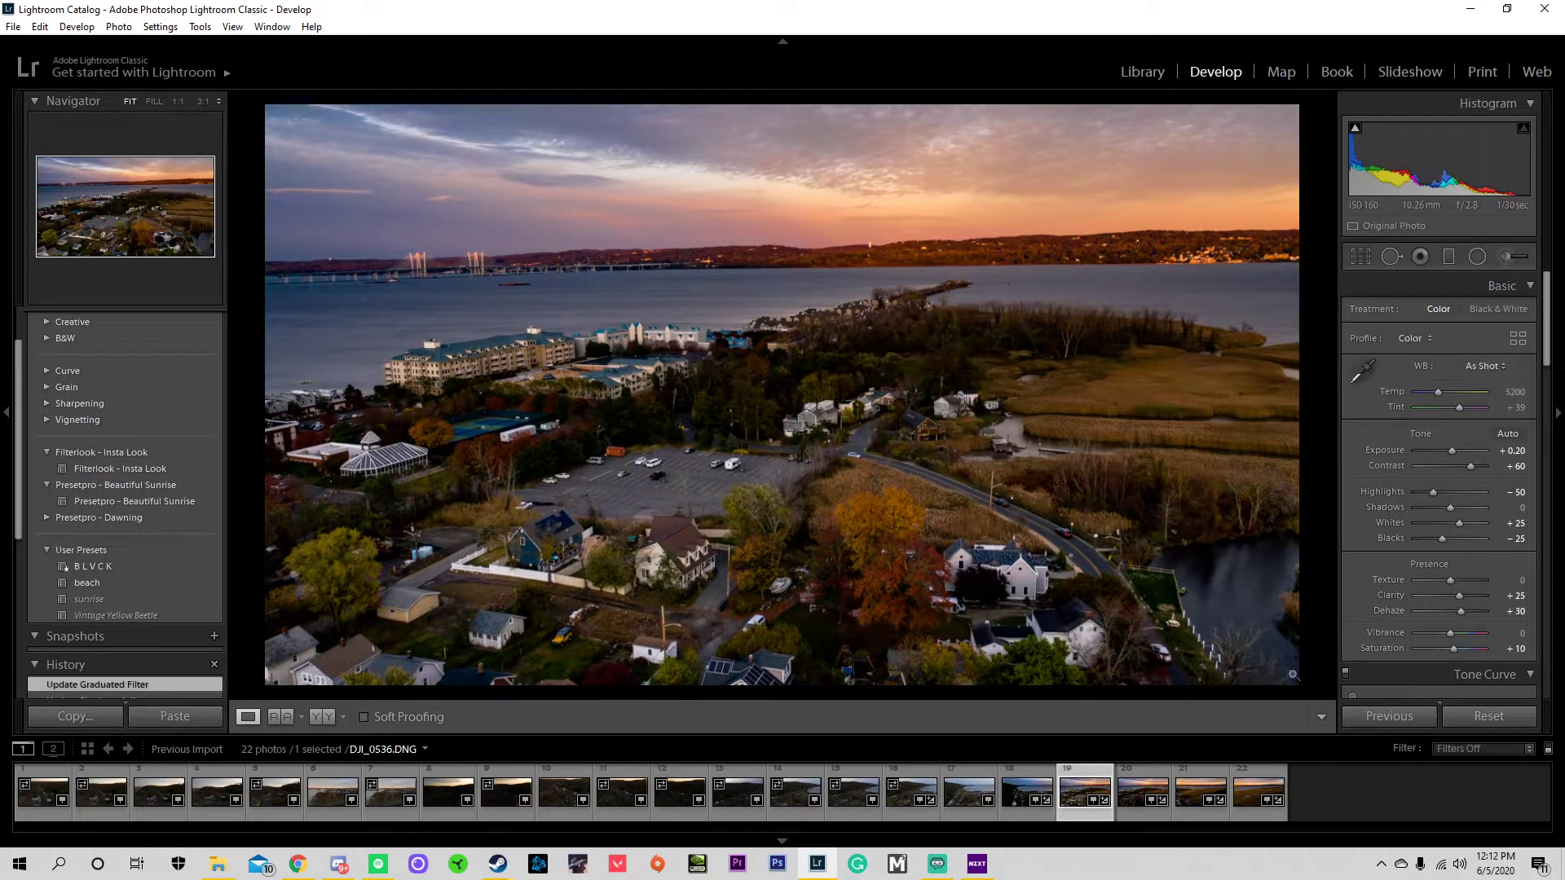
- Reopen the graduated filter on photo 19 to review its mask and settings, and close it again
{"action": "left_click", "coordinate": [1449, 255]}
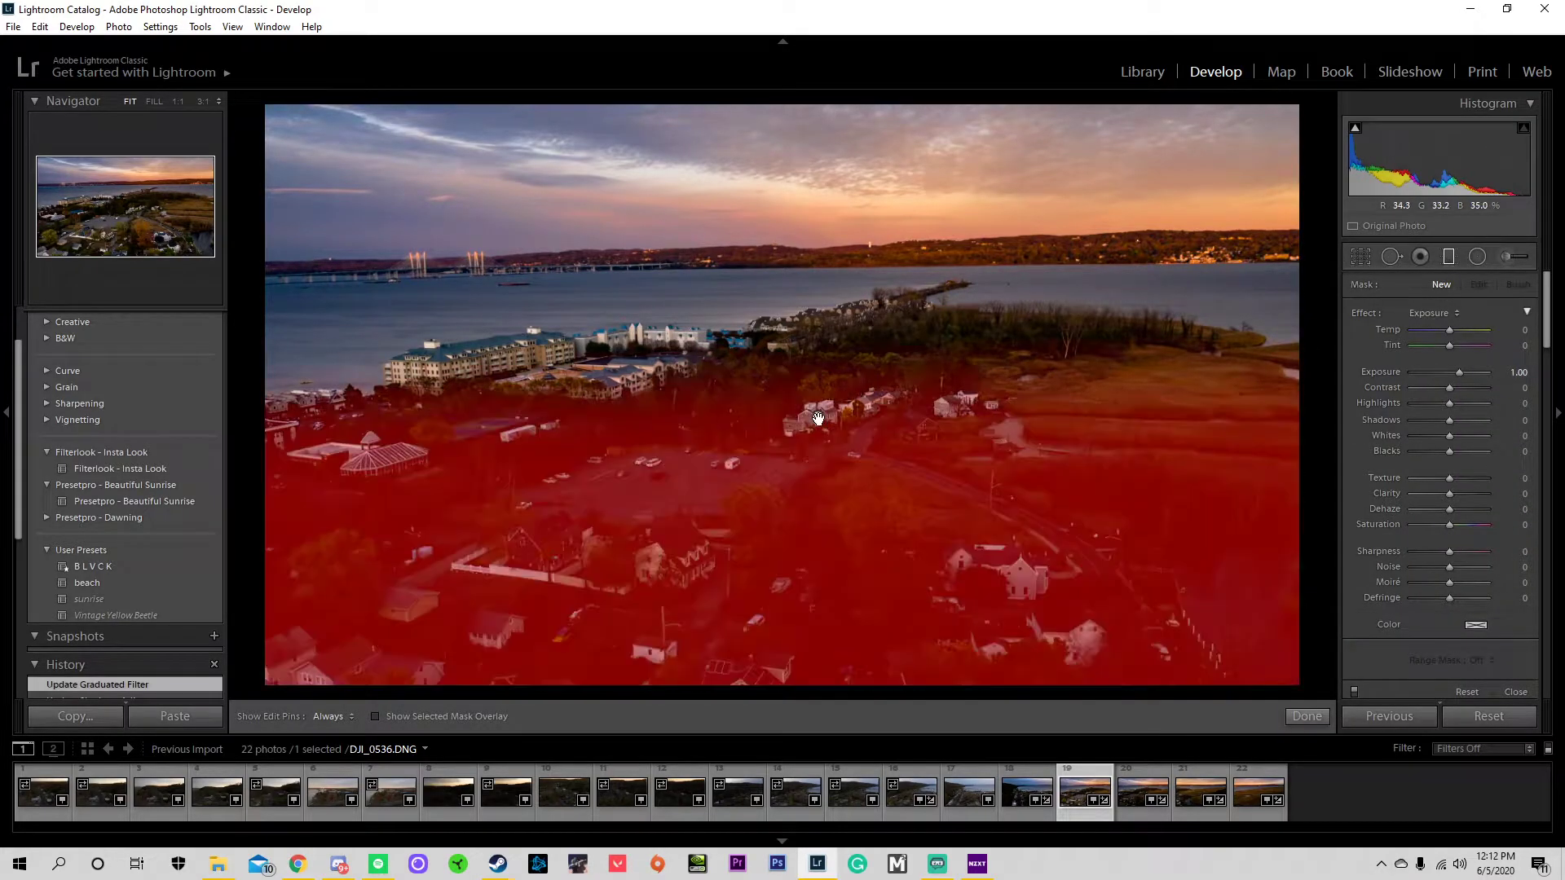
{"action": "left_click", "coordinate": [818, 418]}
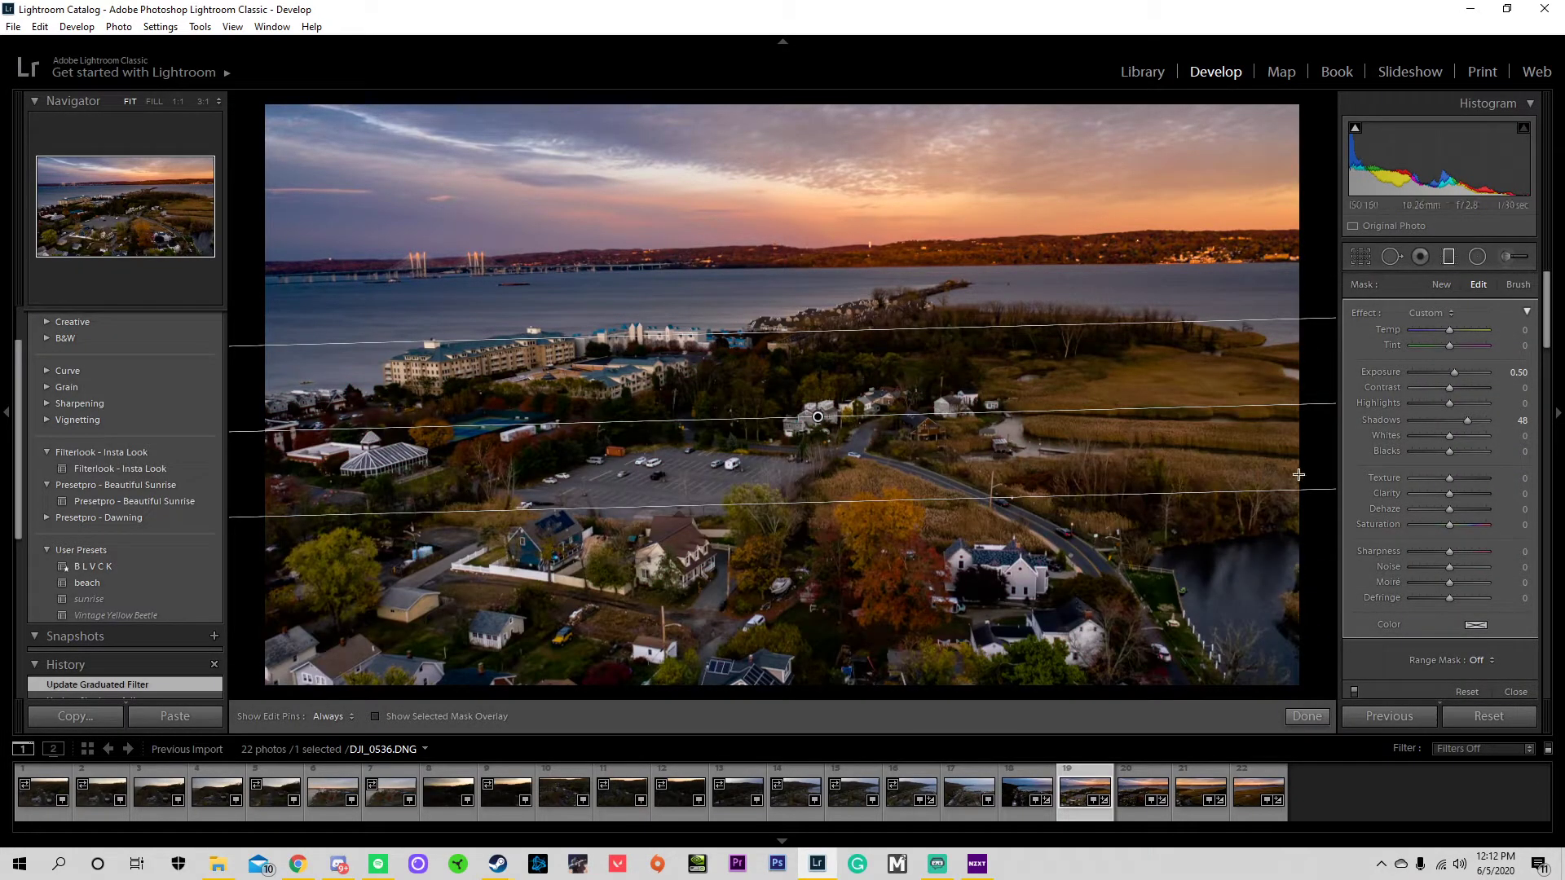
{"action": "left_click", "coordinate": [1307, 717]}
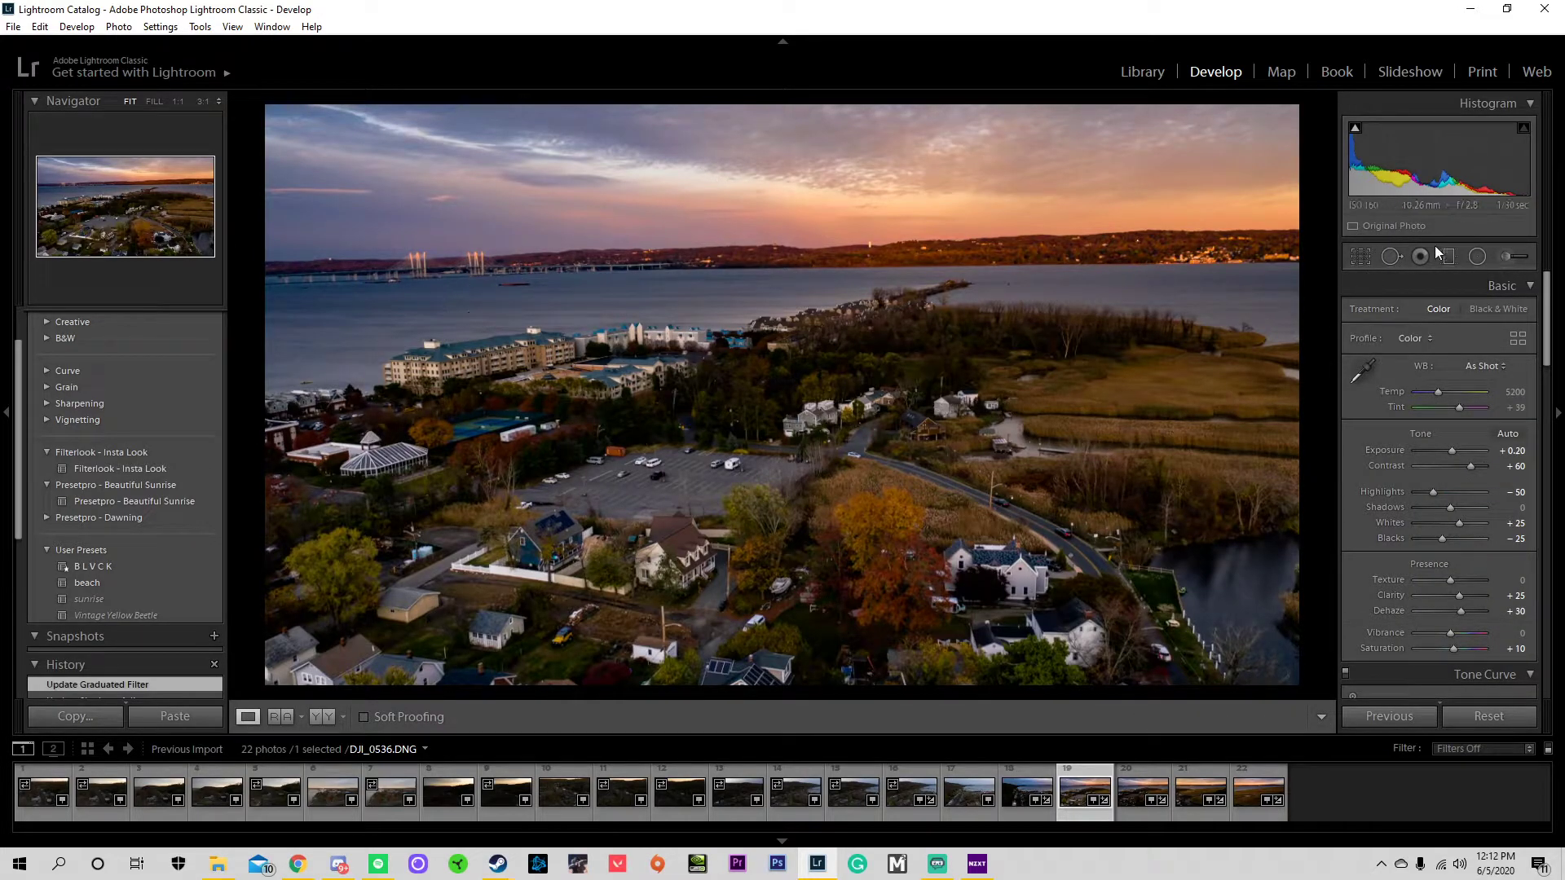
- Zoom to 1:1 on the bridge and draw a large radial filter with Exposure 1.00 centred between its towers
{"action": "left_click", "coordinate": [423, 258]}
{"action": "left_click_drag", "start_coordinate": [406, 292], "coordinate": [646, 368]}
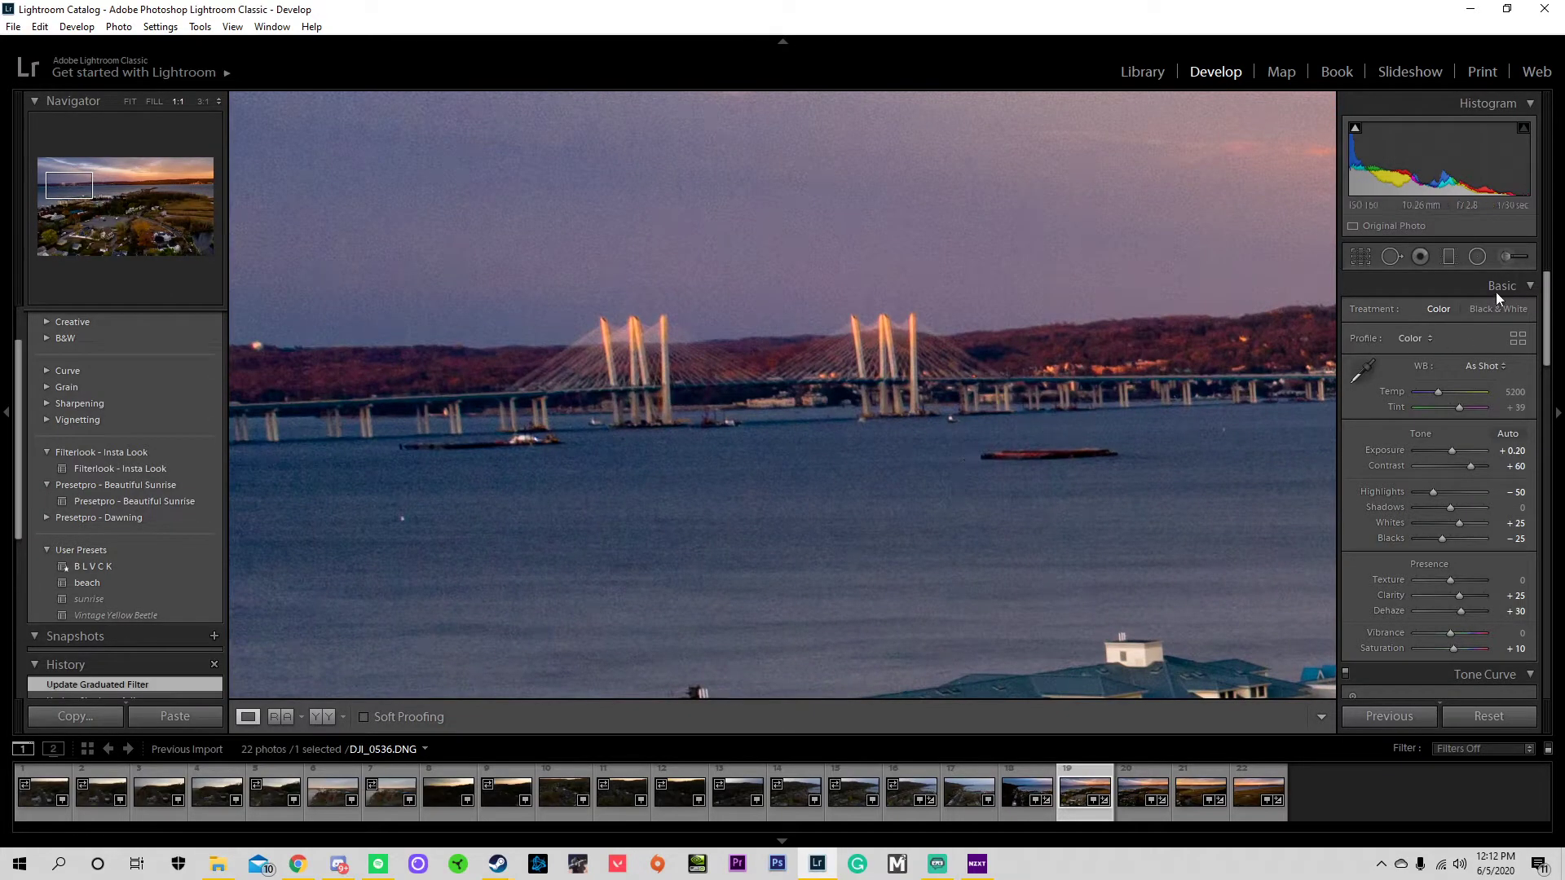
{"action": "left_click", "coordinate": [1472, 259]}
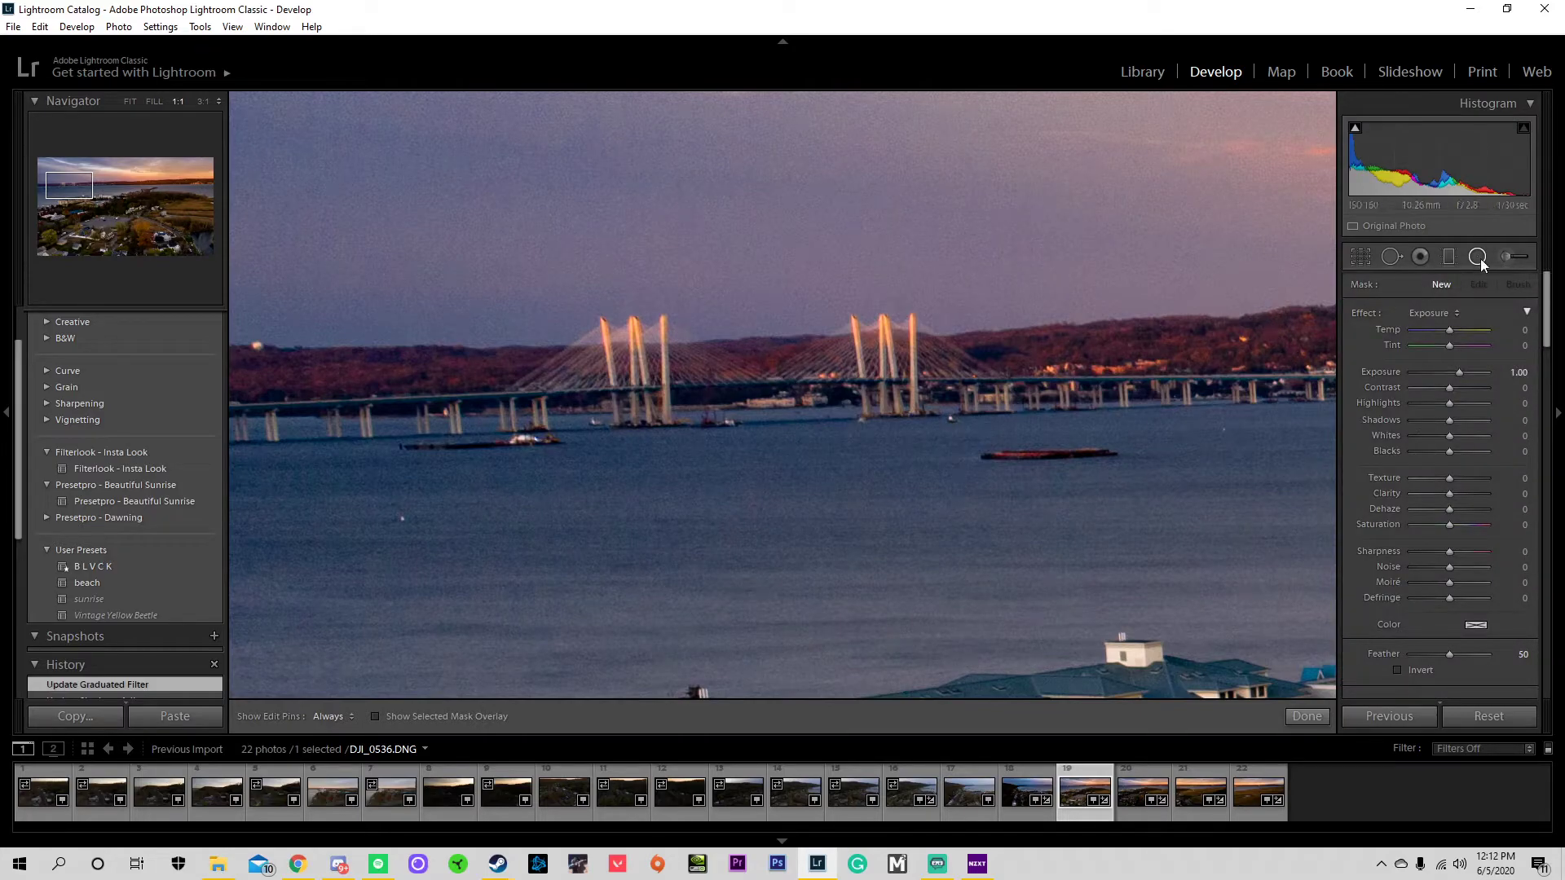
{"action": "left_click_drag", "start_coordinate": [762, 381], "coordinate": [267, 687]}
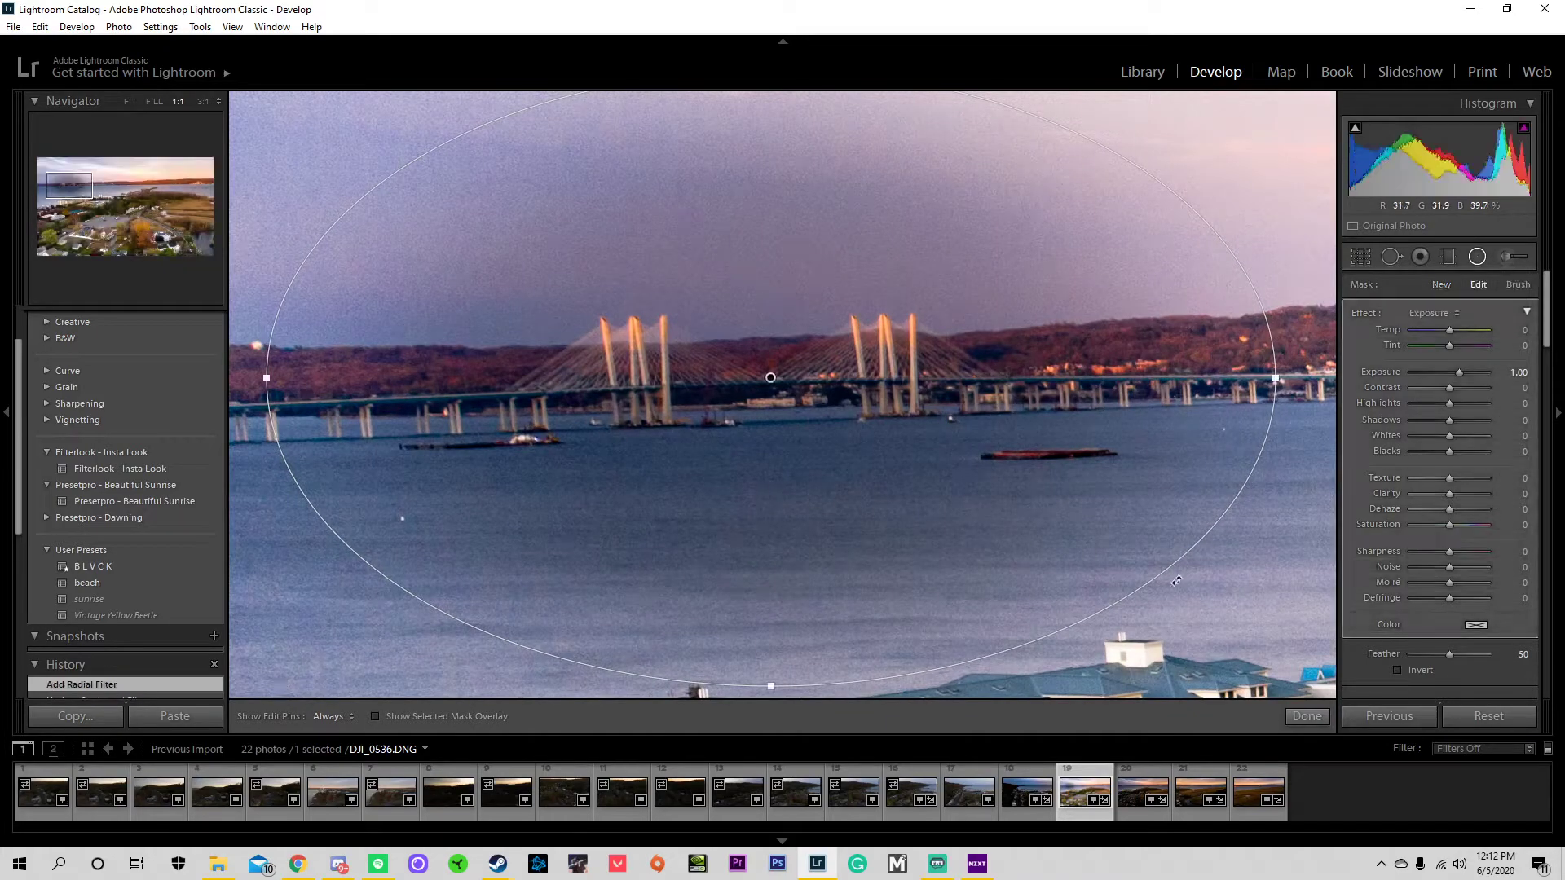
- Invert the radial filter's mask so it affects the inside of the ellipse, and set its Exposure to 1.13
{"action": "left_click", "coordinate": [1397, 670]}
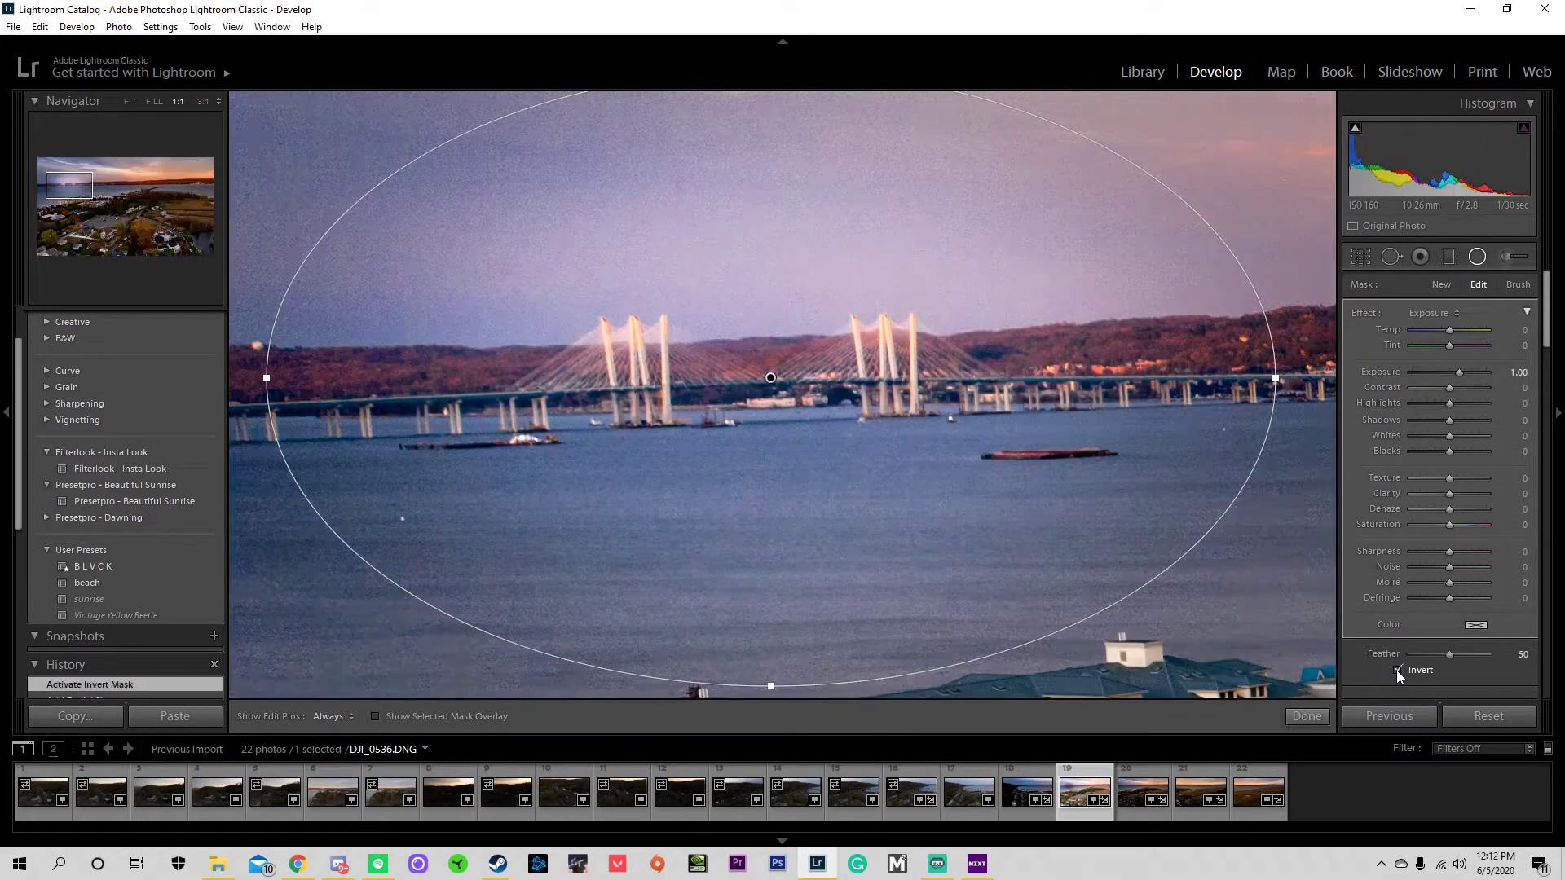
{"action": "left_click", "coordinate": [1397, 670]}
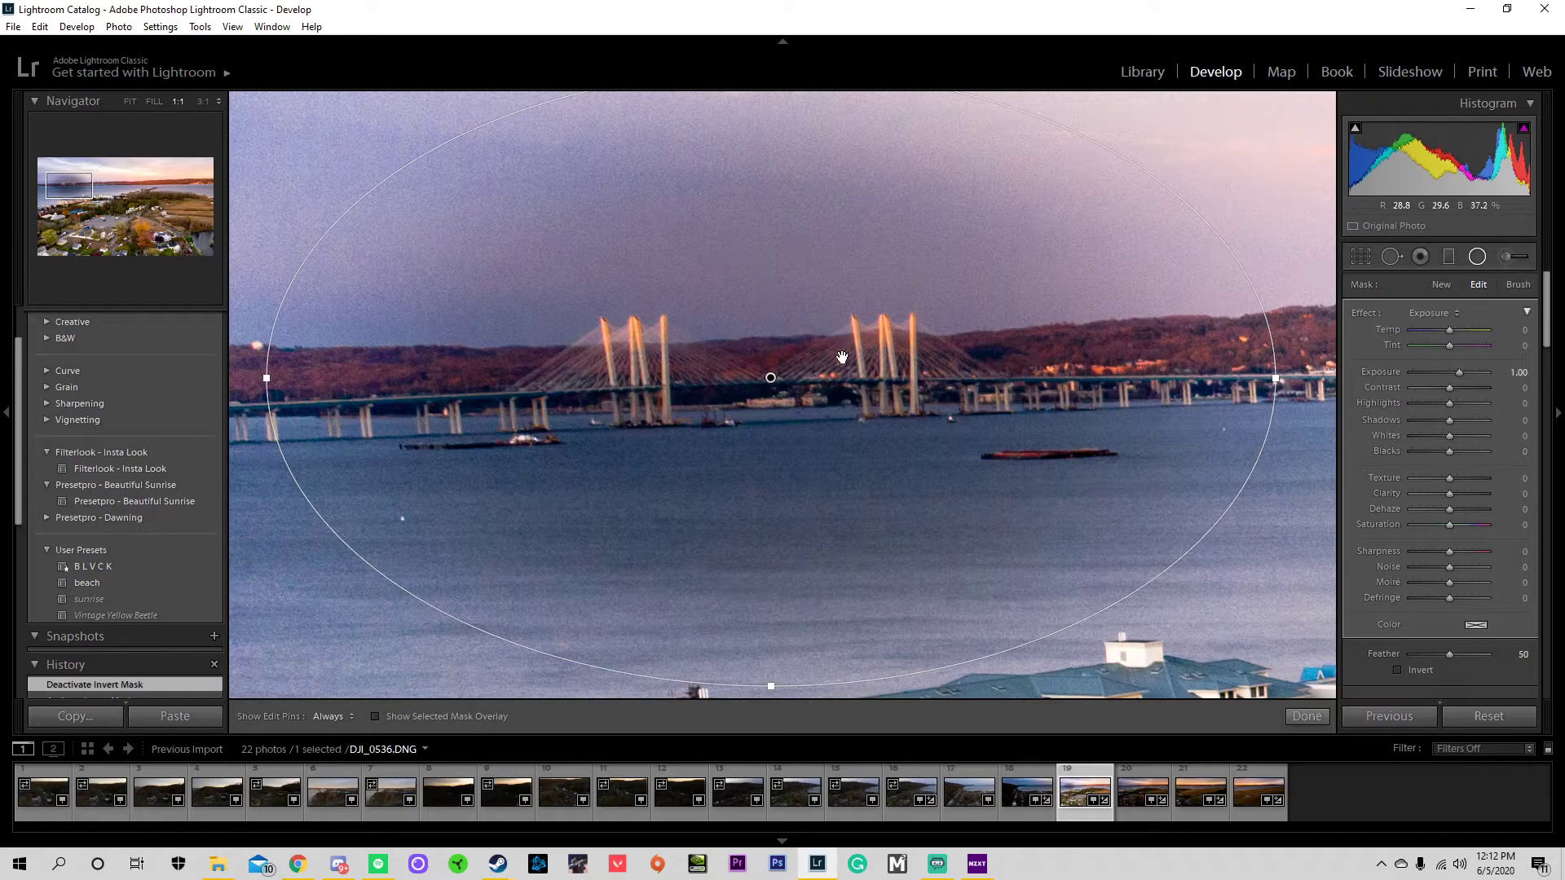
{"action": "mouse_move", "coordinate": [1461, 372]}
{"action": "left_mouse_down"}
{"action": "mouse_move", "coordinate": [1479, 371]}
{"action": "mouse_move", "coordinate": [1446, 368]}
{"action": "mouse_move", "coordinate": [1479, 365]}
{"action": "mouse_move", "coordinate": [1464, 372]}
{"action": "left_mouse_up"}
{"action": "left_click", "coordinate": [1397, 669]}
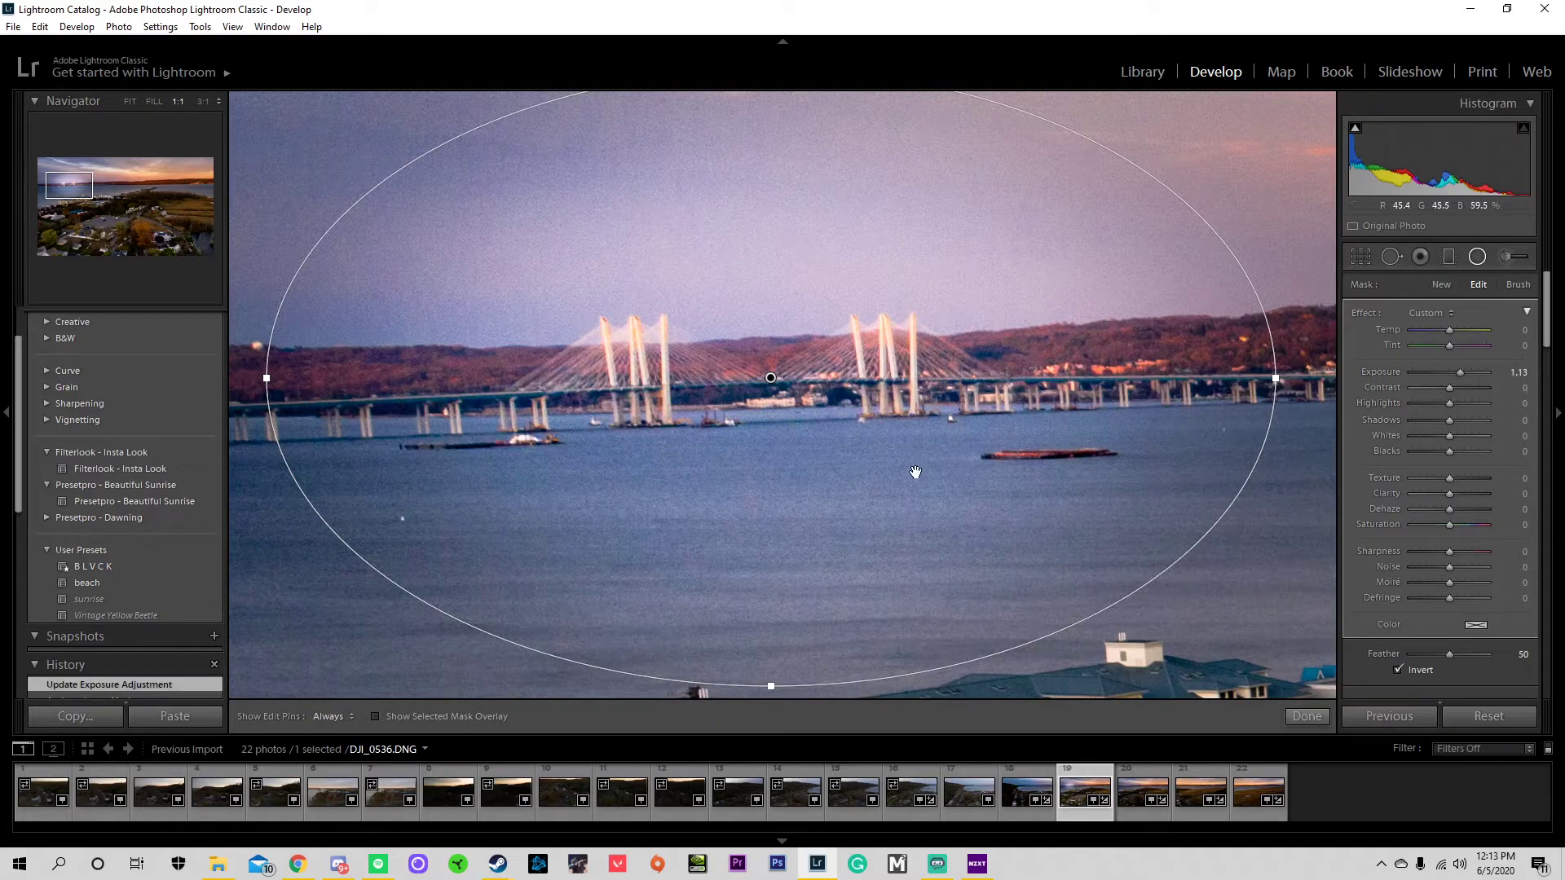
- Try a Feather of 0 on the bridge's radial filter, set it to 69 and finish editing
{"action": "left_click_drag", "start_coordinate": [1452, 654], "coordinate": [1427, 657]}
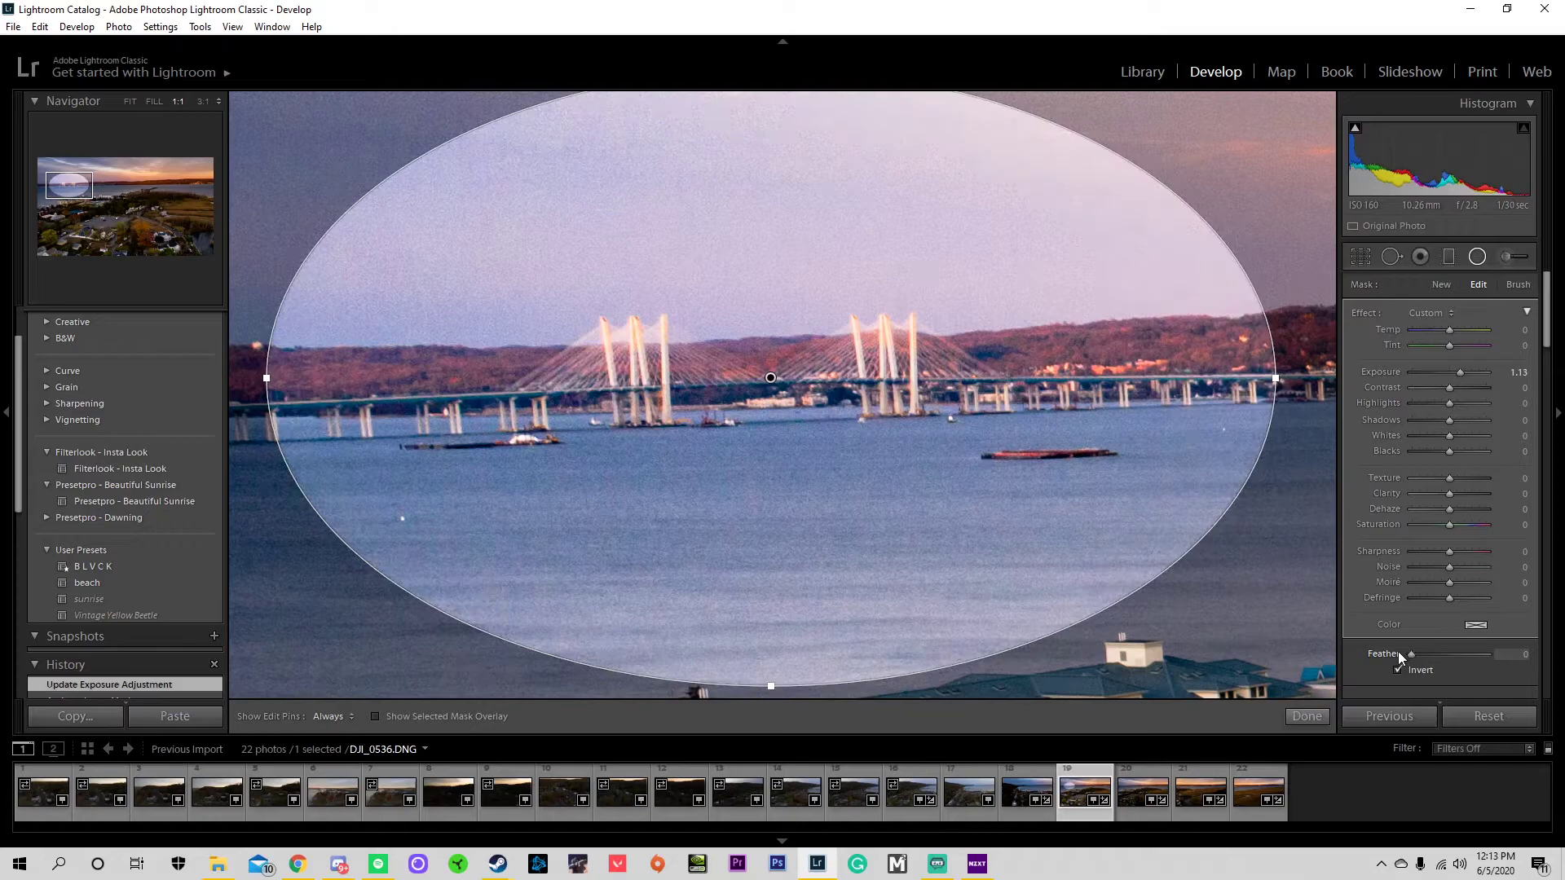
{"action": "left_click_drag", "start_coordinate": [1402, 652], "coordinate": [1465, 652]}
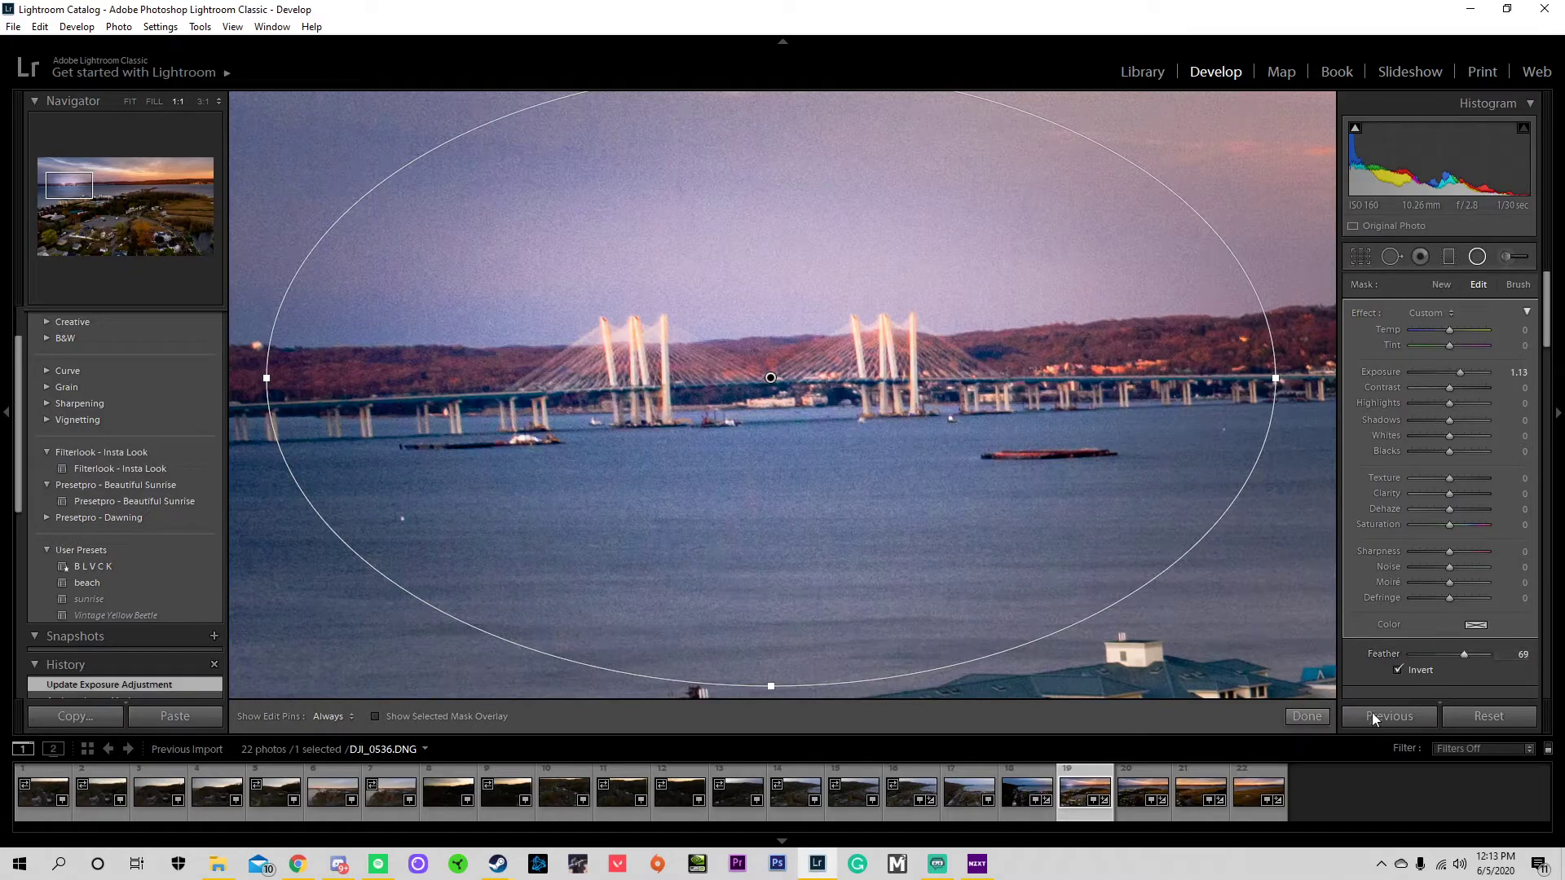
{"action": "left_click", "coordinate": [1307, 716]}
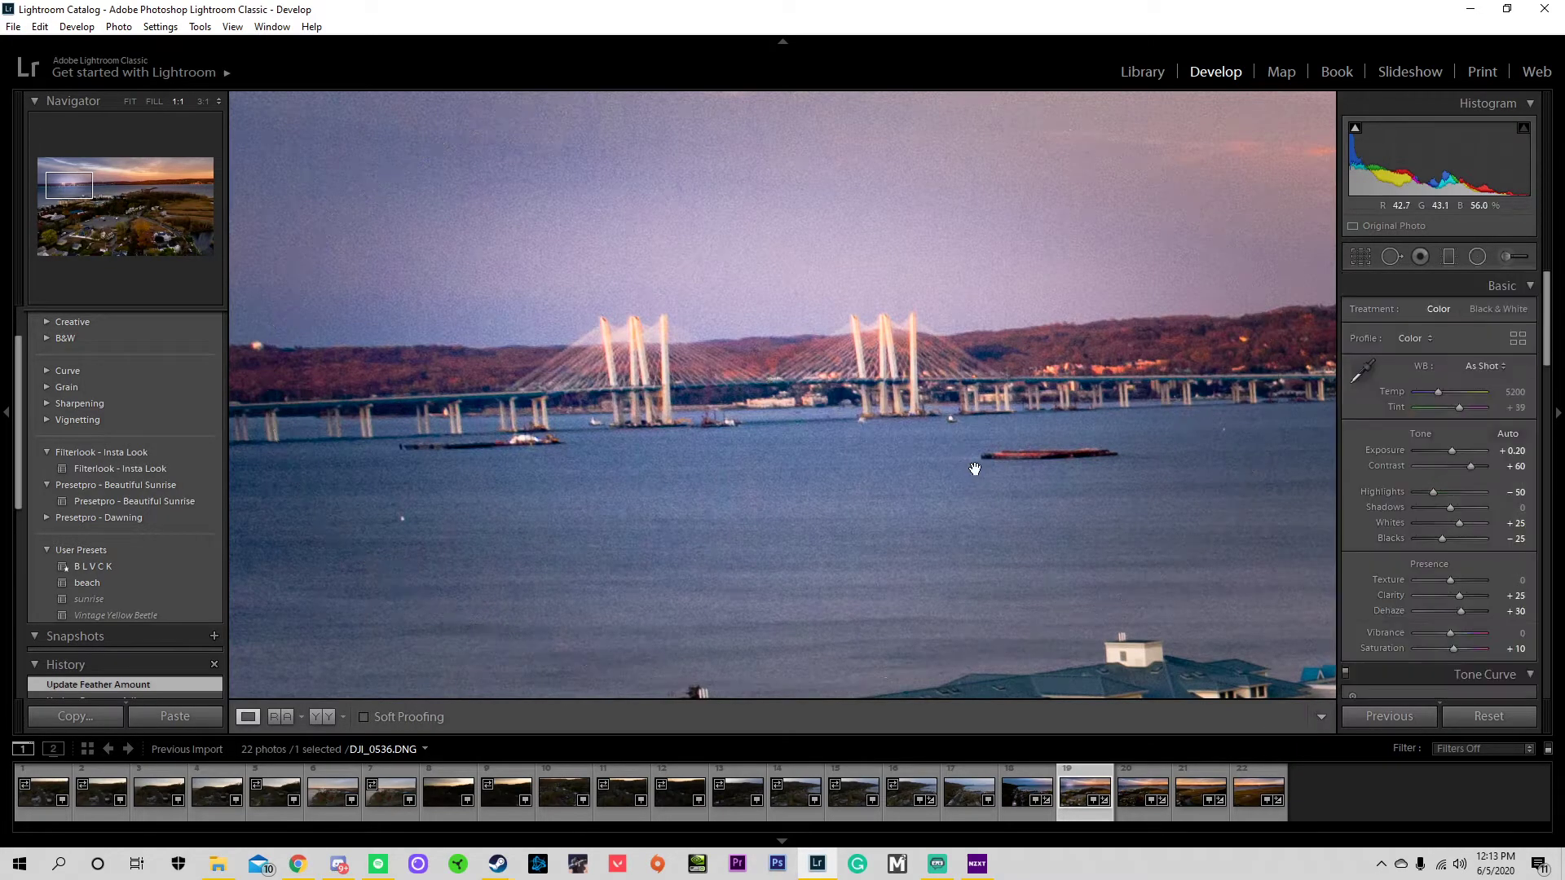
- Delete the radial filter over the bridge on photo 19 and close the radial filter tool
{"action": "left_click", "coordinate": [495, 281]}
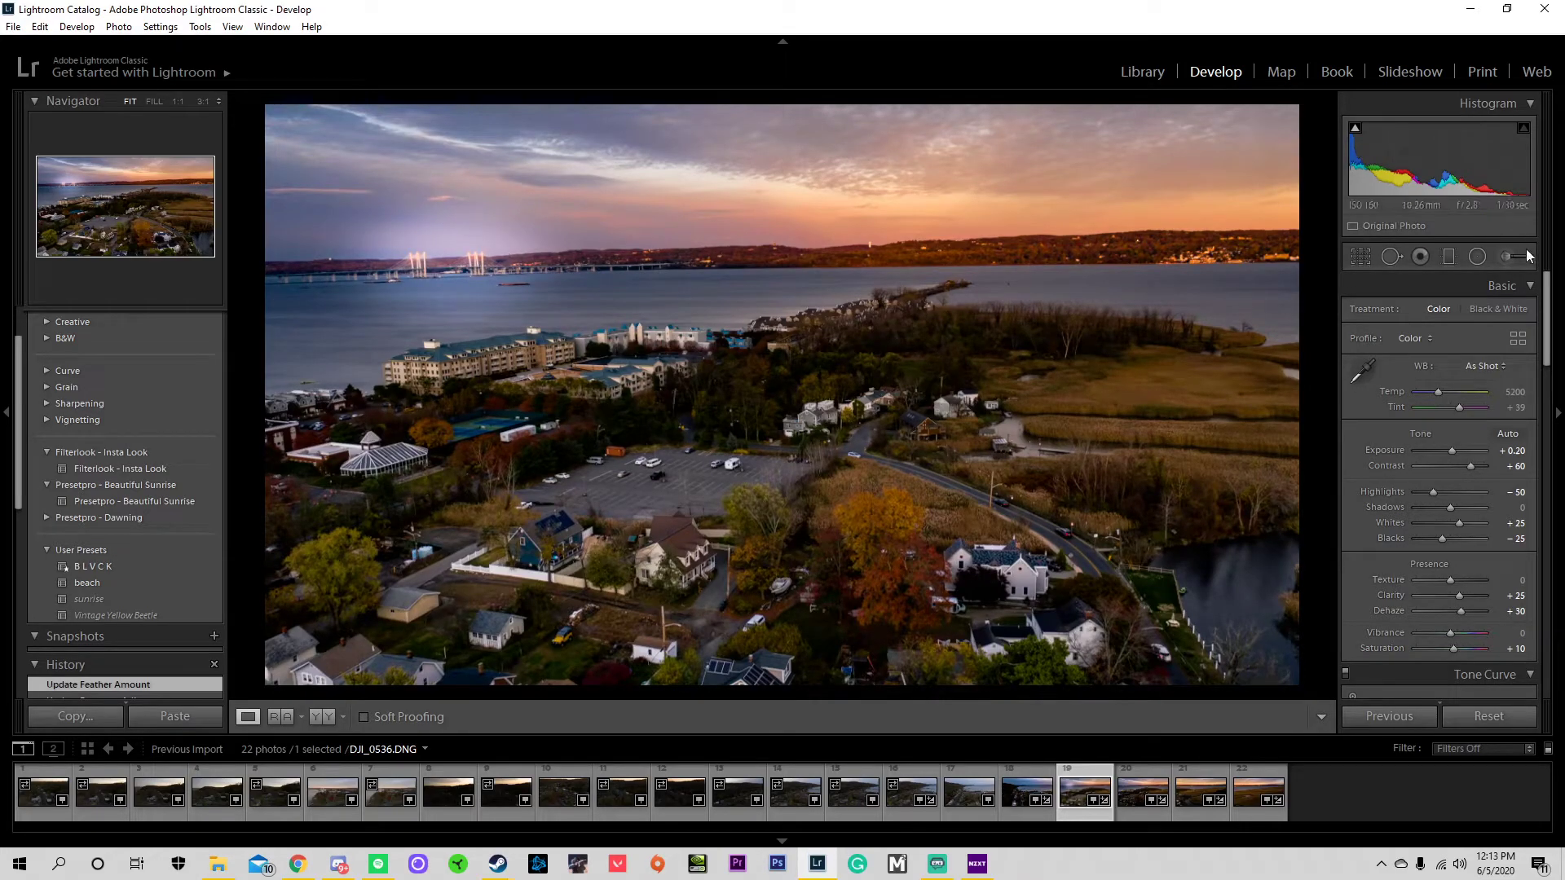
{"action": "left_click", "coordinate": [1479, 257]}
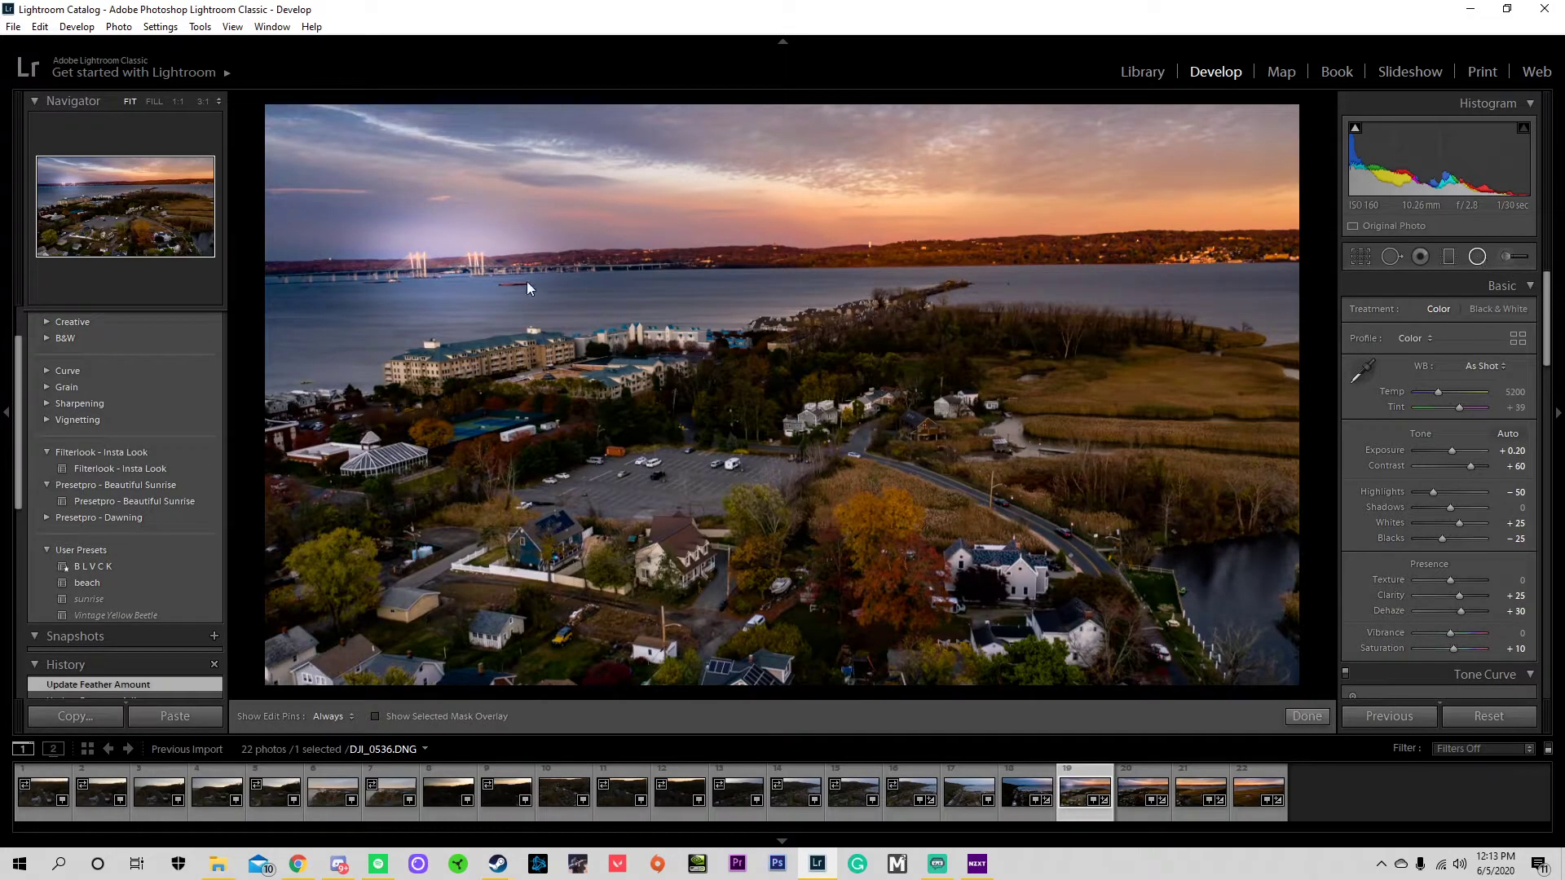
{"action": "left_click", "coordinate": [450, 265]}
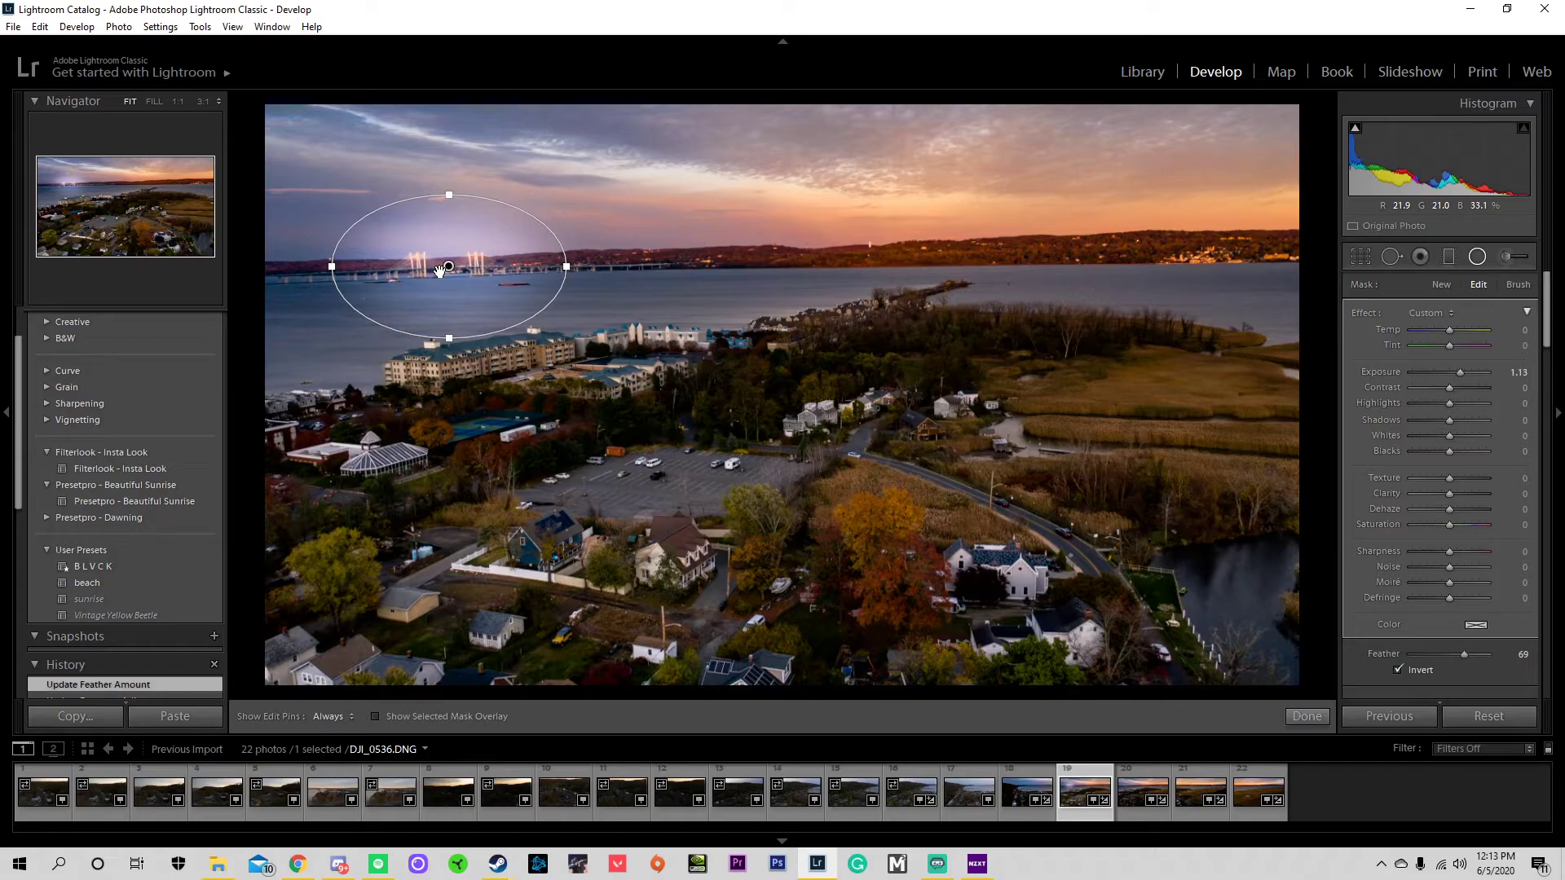
{"action": "key", "text": "Delete"}
{"action": "left_click", "coordinate": [1305, 716]}
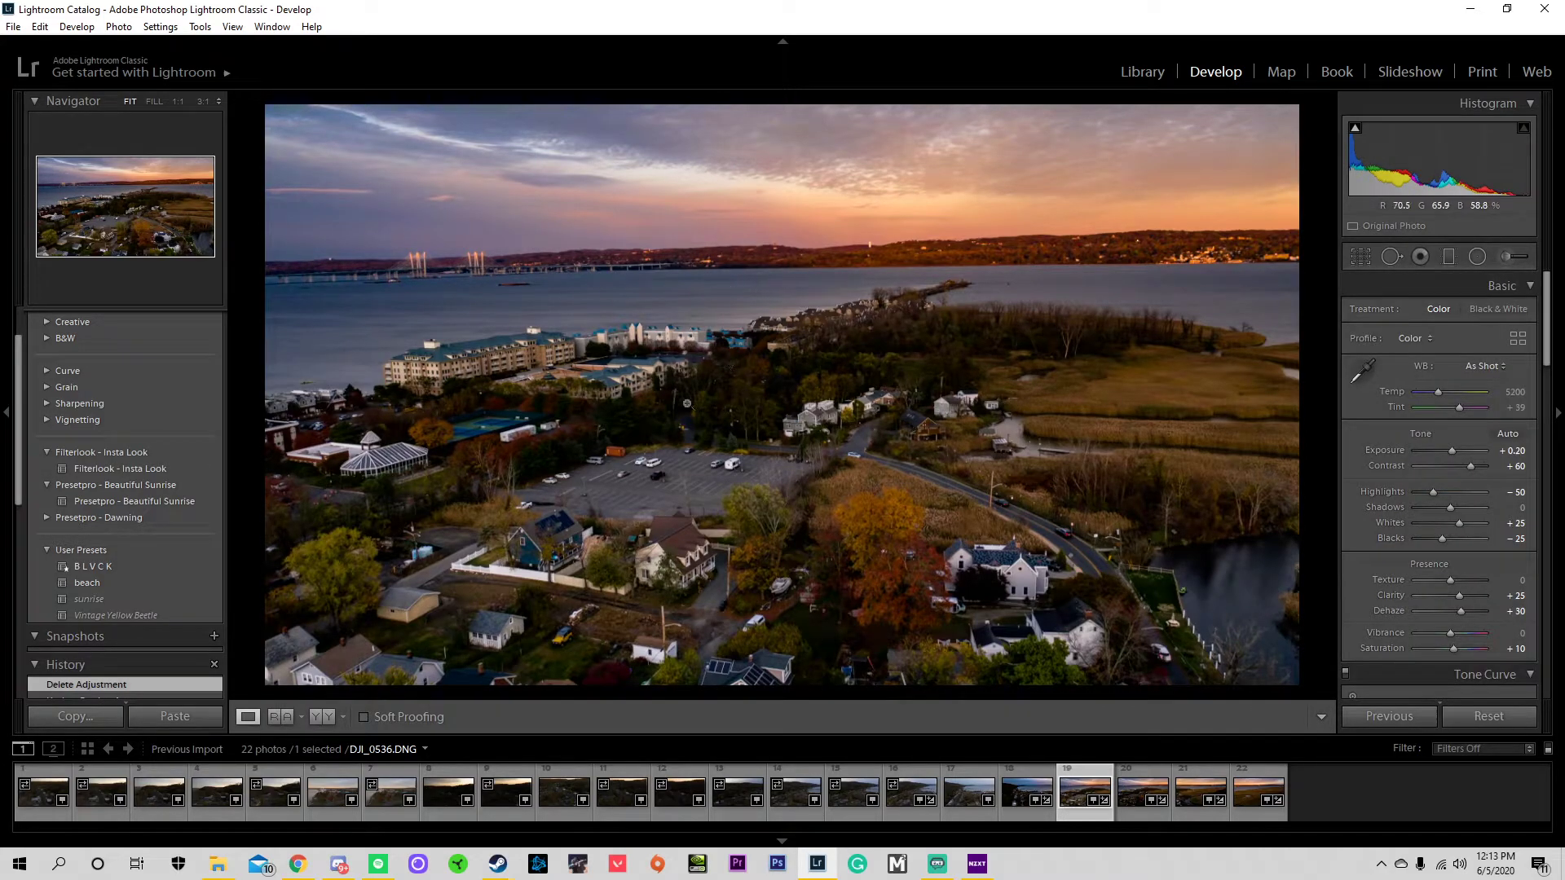
- Look through photos 20 to 22 and compare photo 20 with photo 19
{"action": "left_click", "coordinate": [1136, 794]}
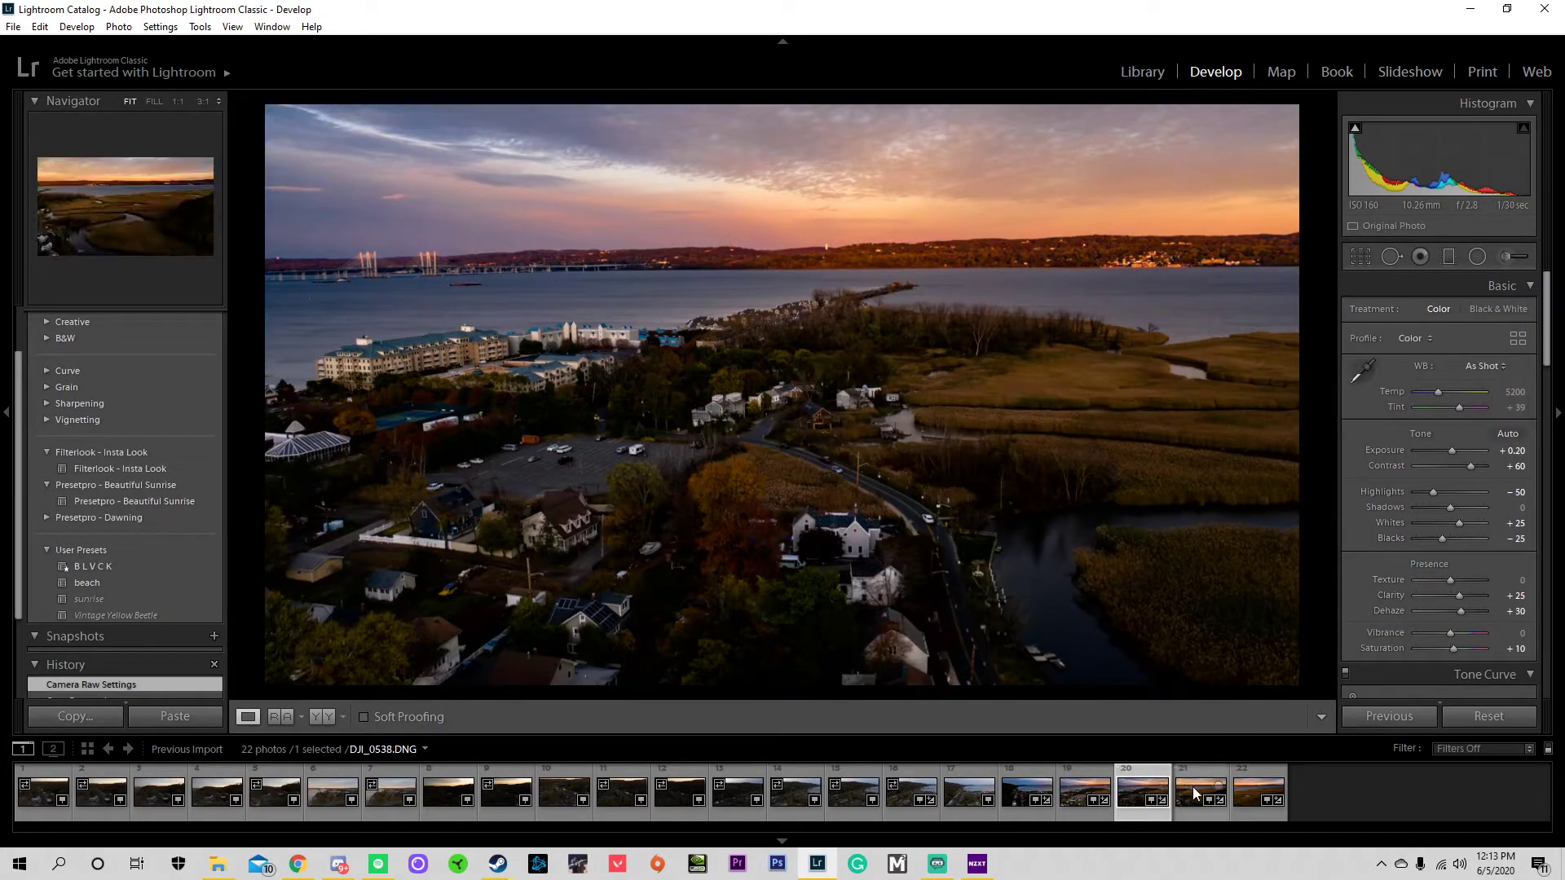
{"action": "left_click", "coordinate": [1202, 795]}
{"action": "left_click", "coordinate": [1249, 797]}
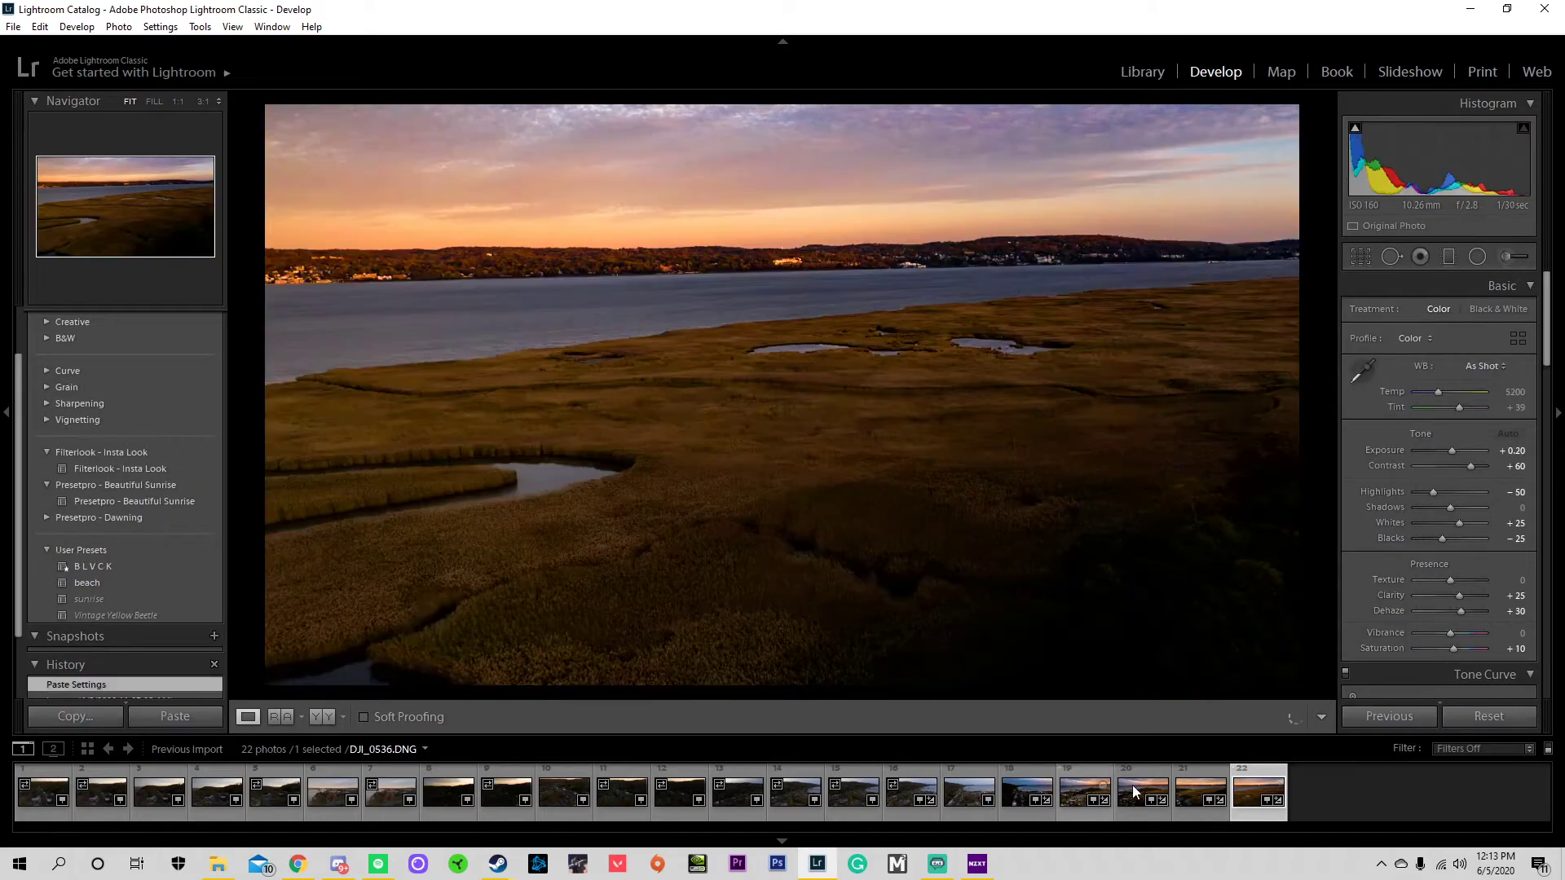
{"action": "left_click", "coordinate": [1134, 785]}
{"action": "key", "text": "Left"}
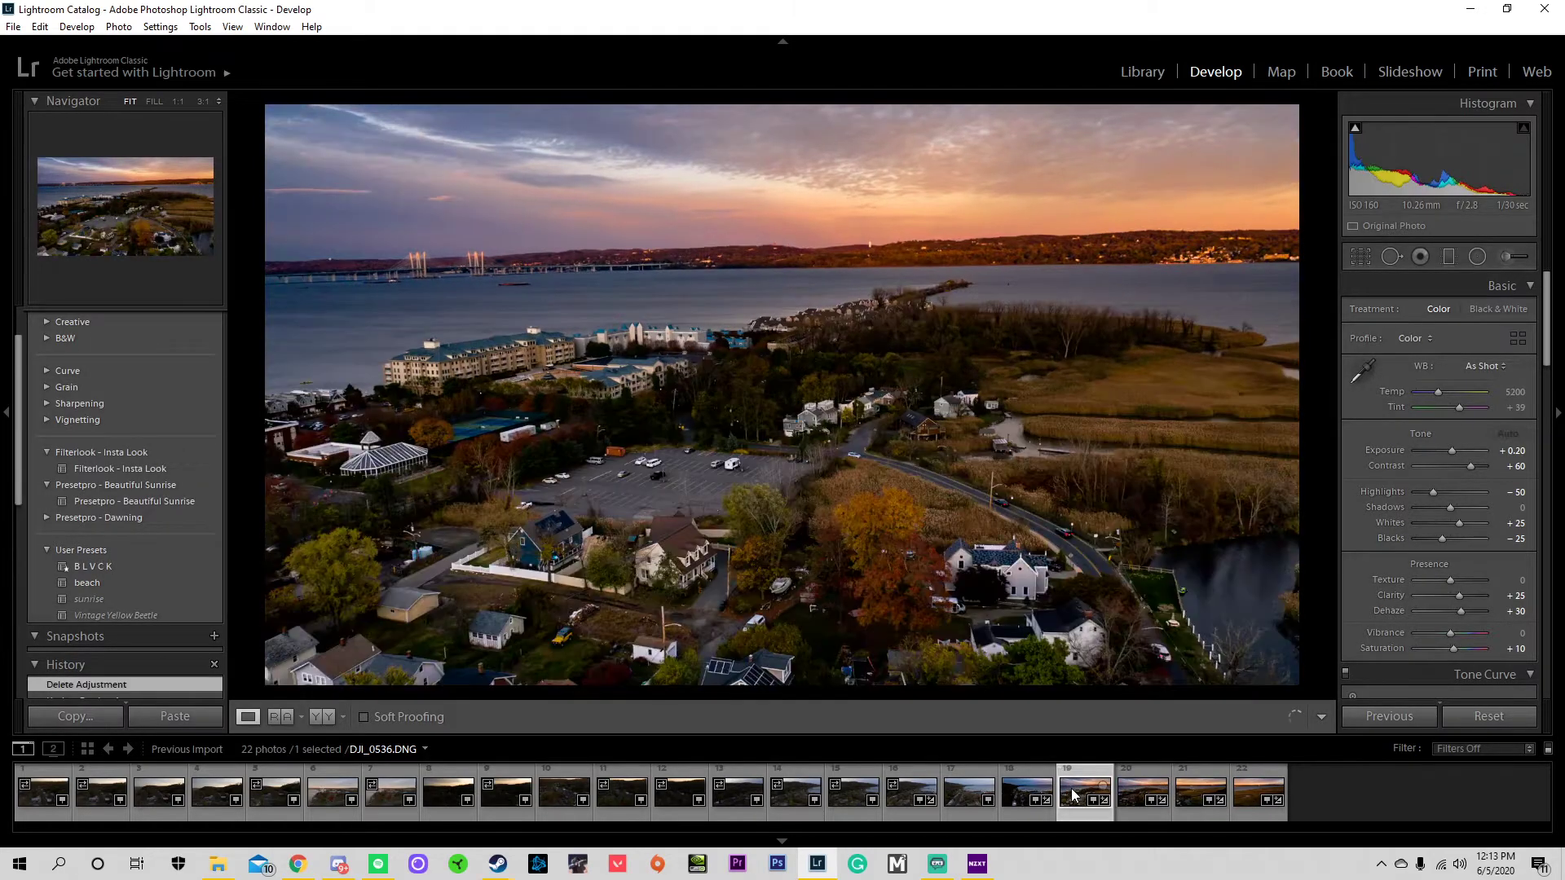
{"action": "left_click", "coordinate": [1133, 795]}
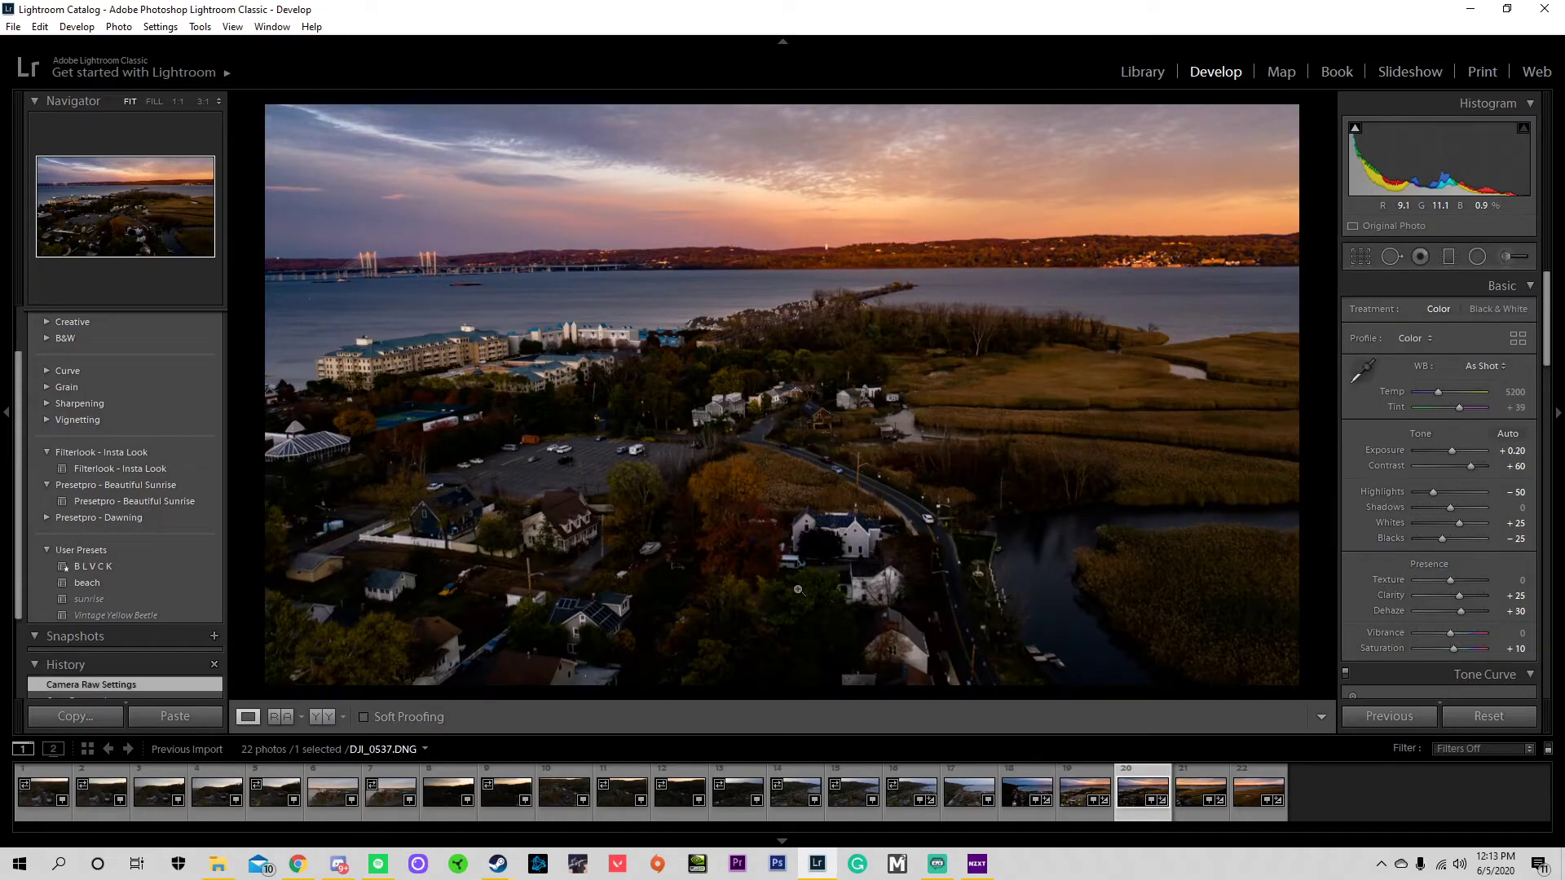
- Copy photo 19's develop settings with Graduated Filters included and paste them onto photo 20
{"action": "left_click", "coordinate": [1083, 793]}
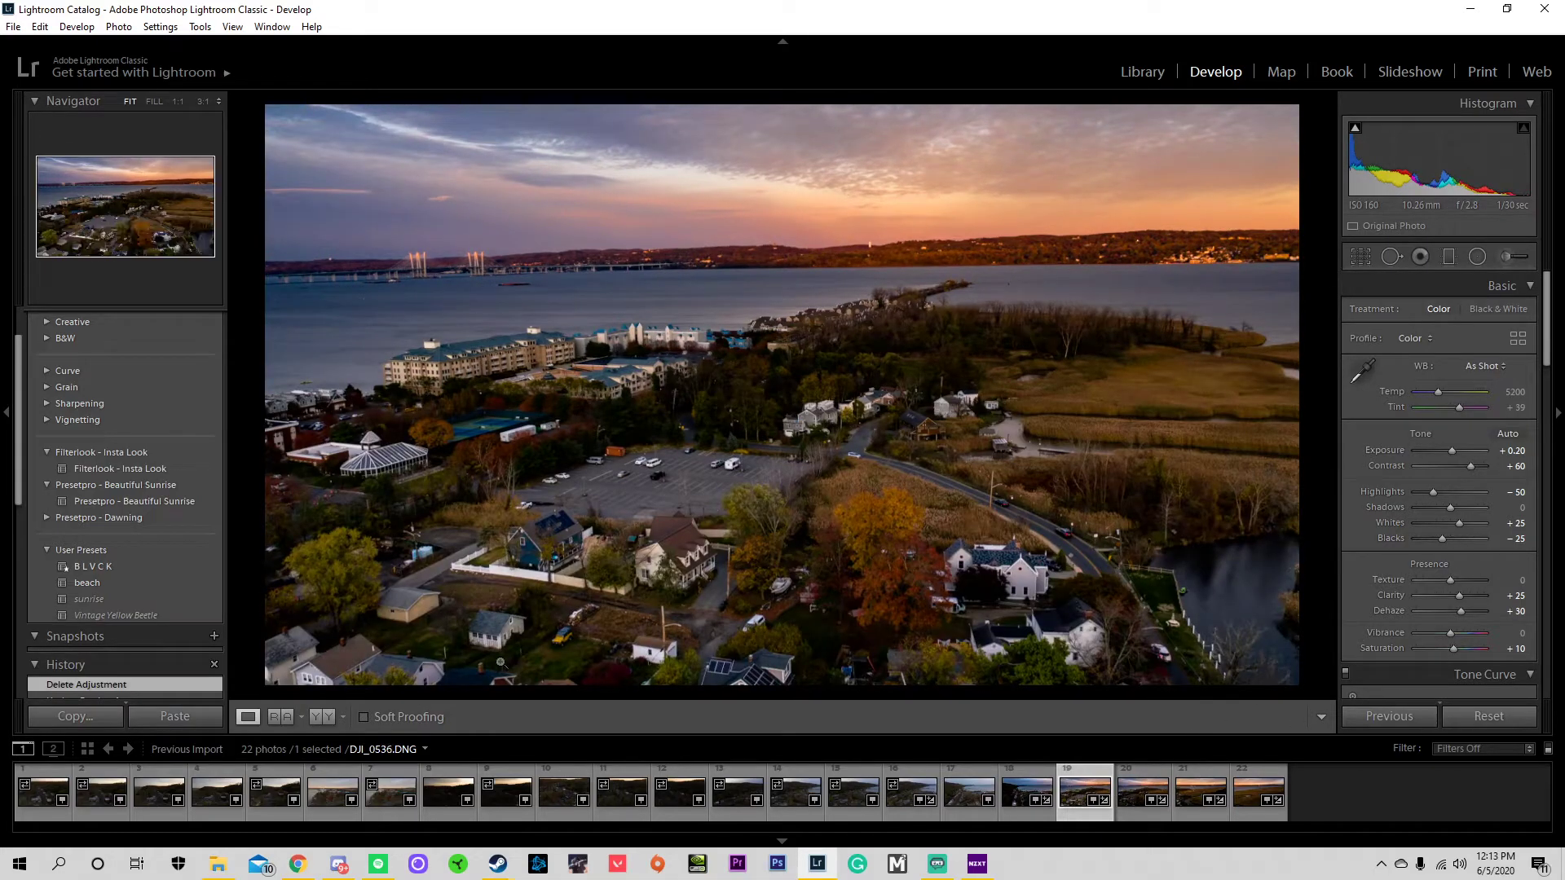
{"action": "left_click", "coordinate": [95, 721]}
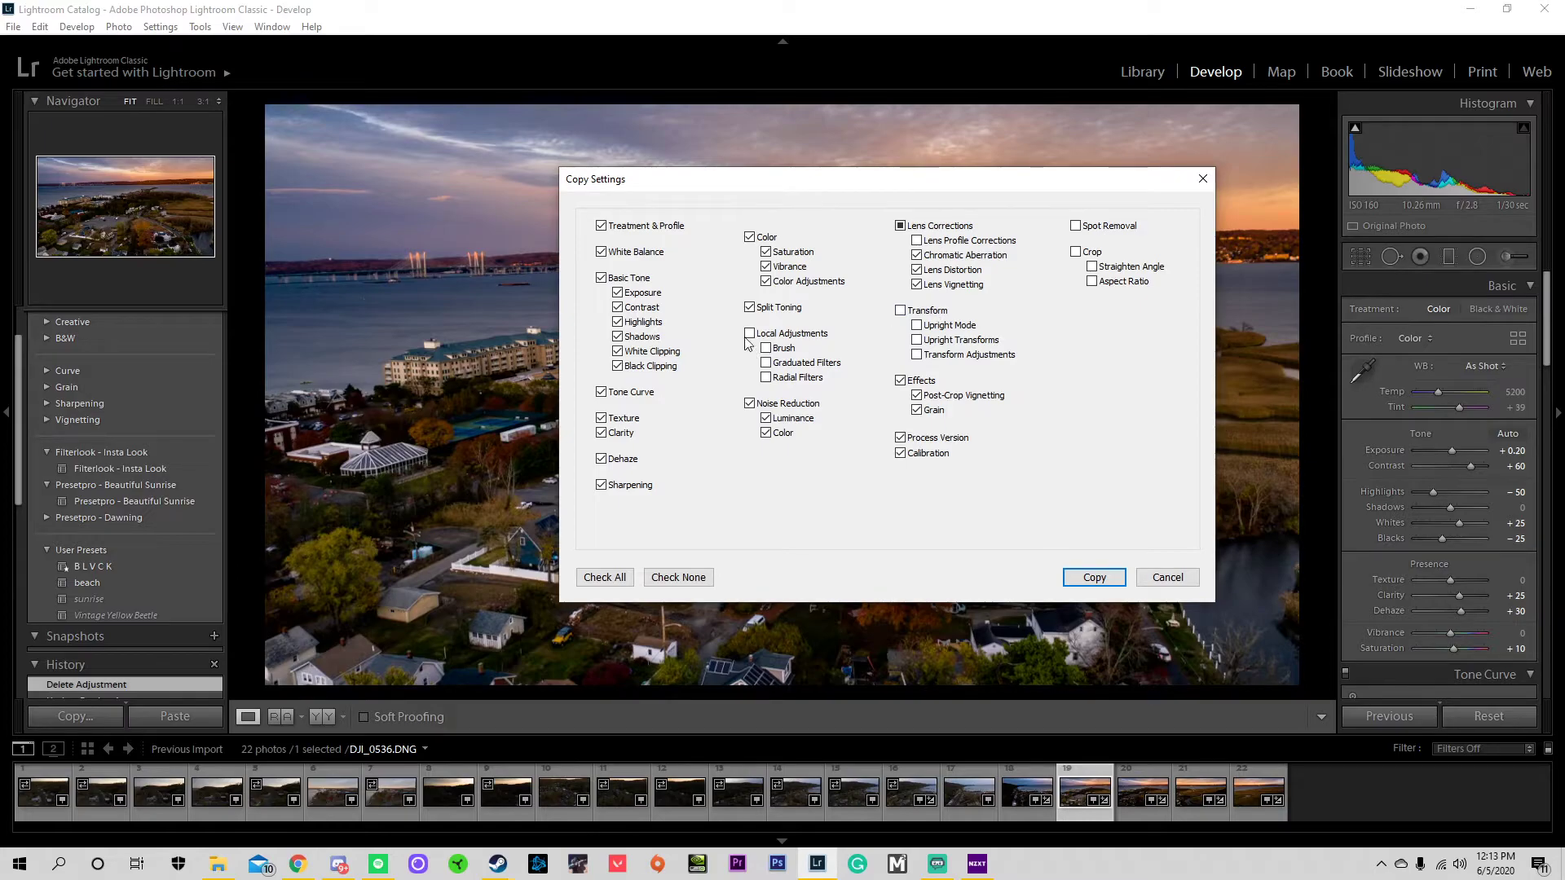
{"action": "left_click", "coordinate": [767, 364]}
{"action": "left_click", "coordinate": [1096, 577]}
{"action": "left_click", "coordinate": [1135, 795]}
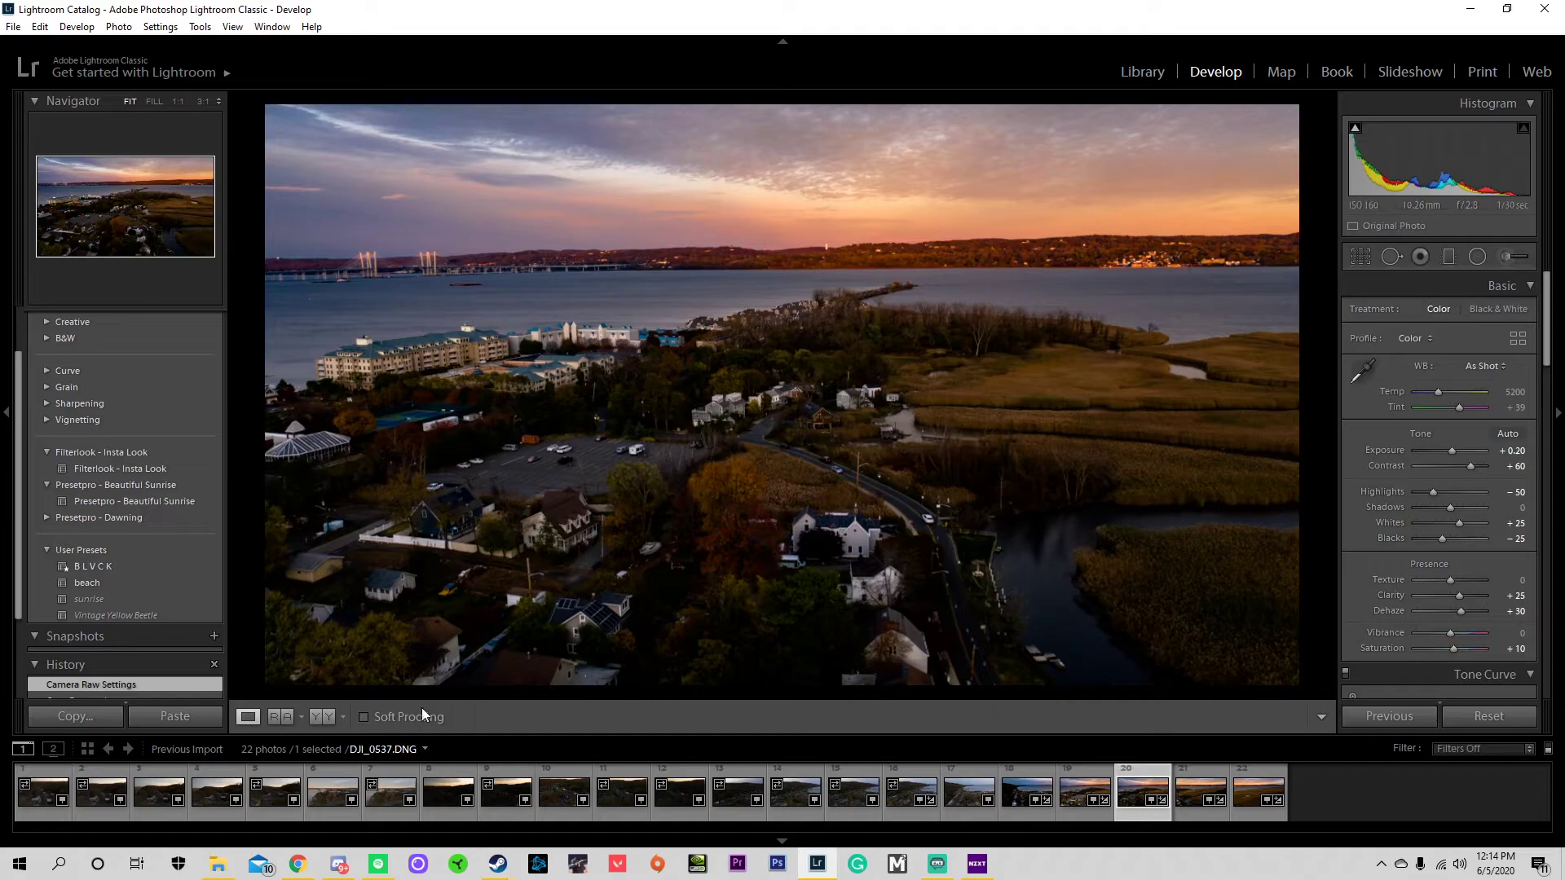
{"action": "left_click", "coordinate": [202, 724]}
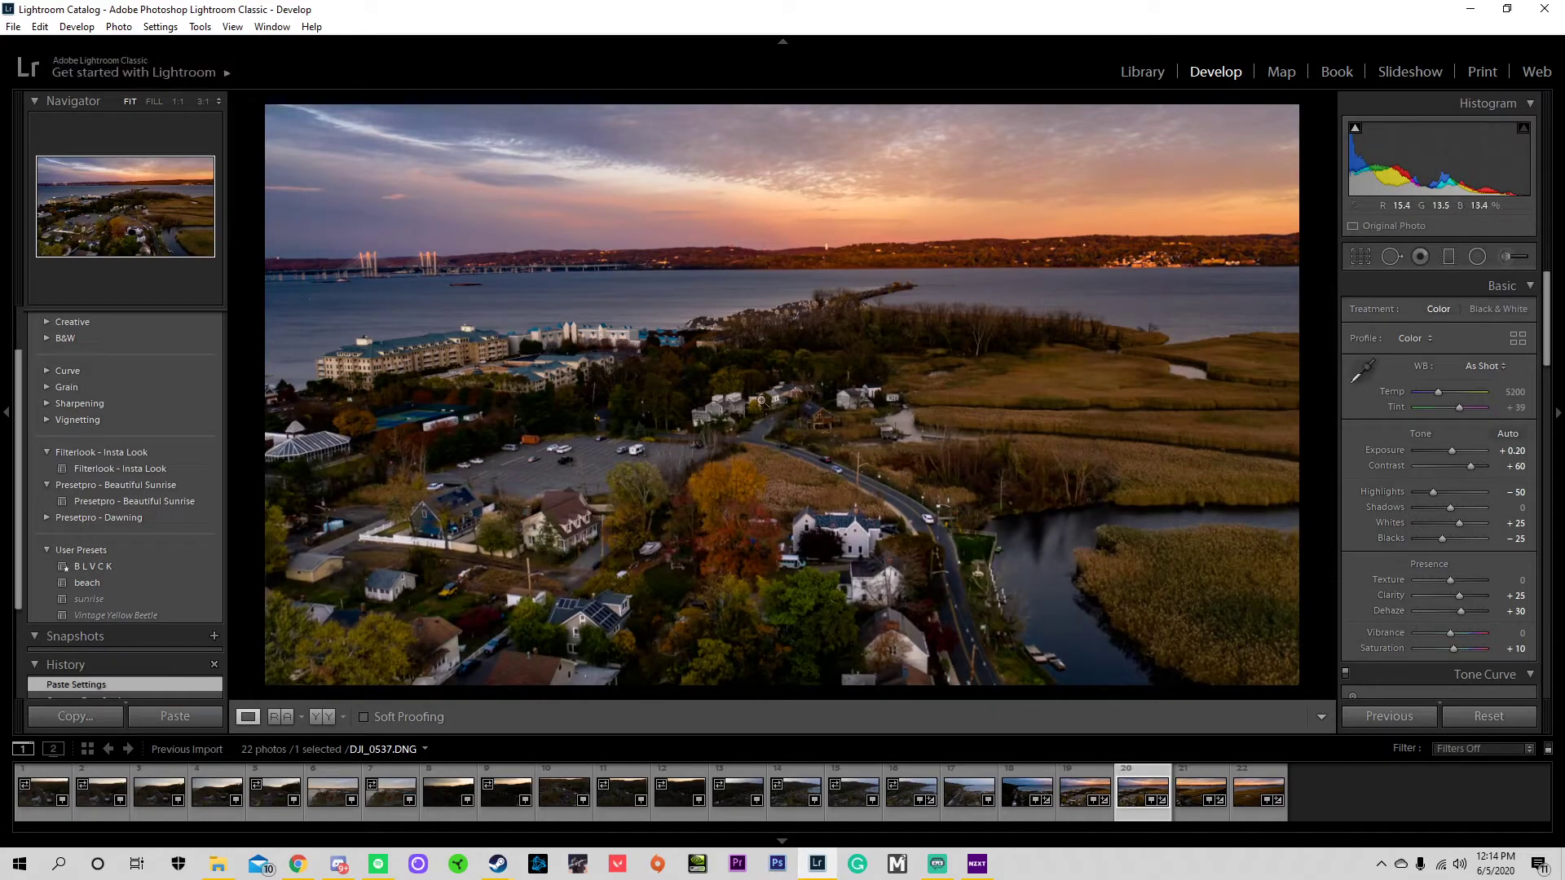
- Move photo 20's graduated filter slightly up to the houses beside the marsh and finish editing it
{"action": "left_click", "coordinate": [1450, 256]}
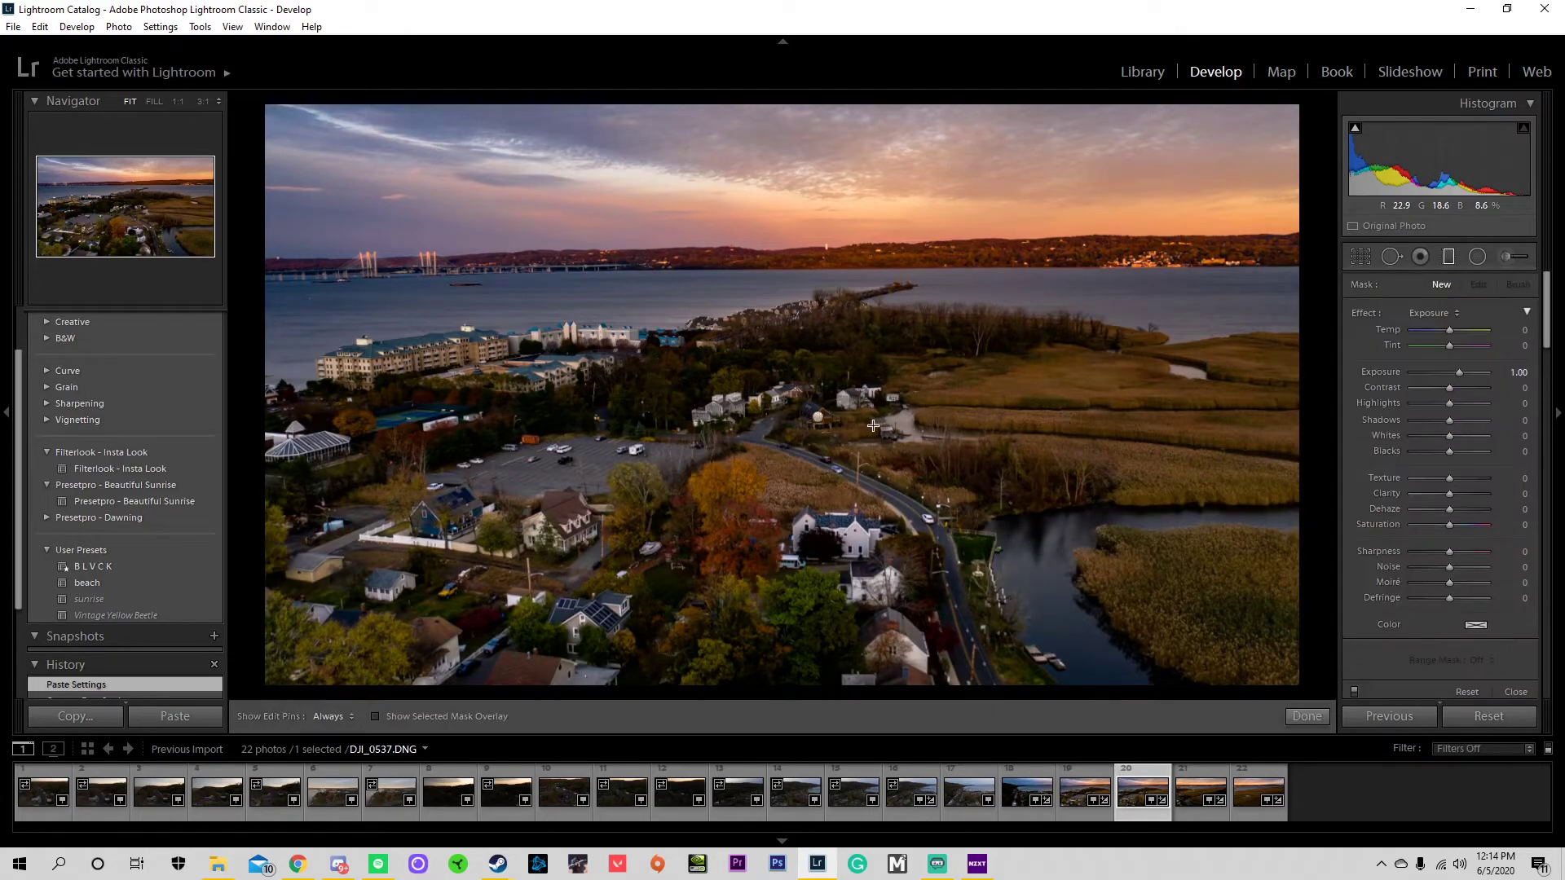
{"action": "left_click", "coordinate": [820, 418]}
{"action": "left_click_drag", "start_coordinate": [820, 419], "coordinate": [856, 395]}
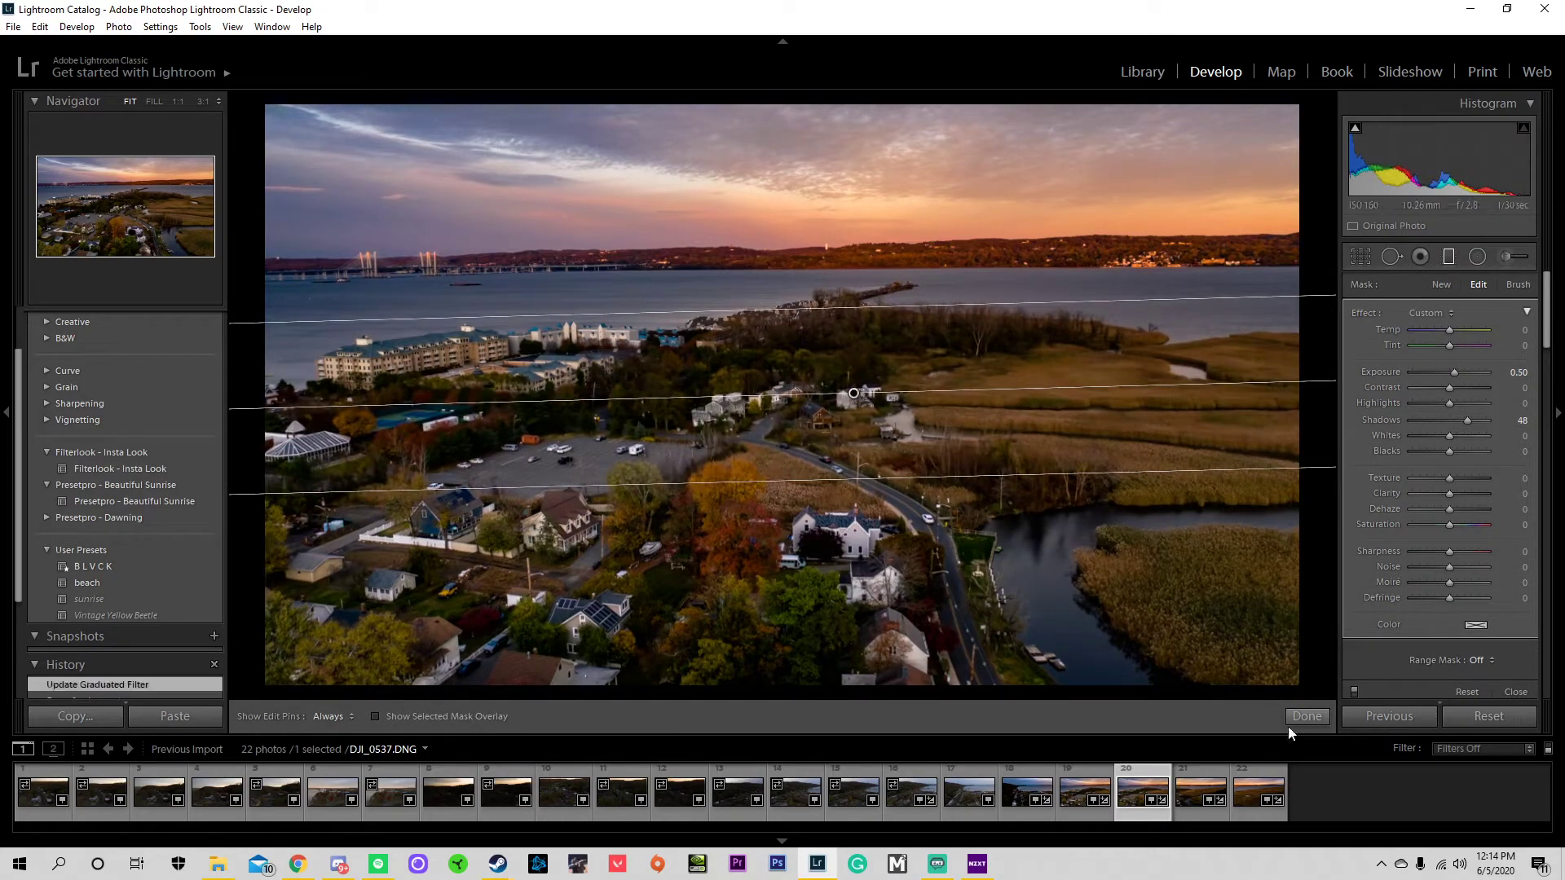
{"action": "left_click", "coordinate": [1307, 717]}
- Compare photo 20 with its unedited version several times
{"action": "key", "text": "backslash"}
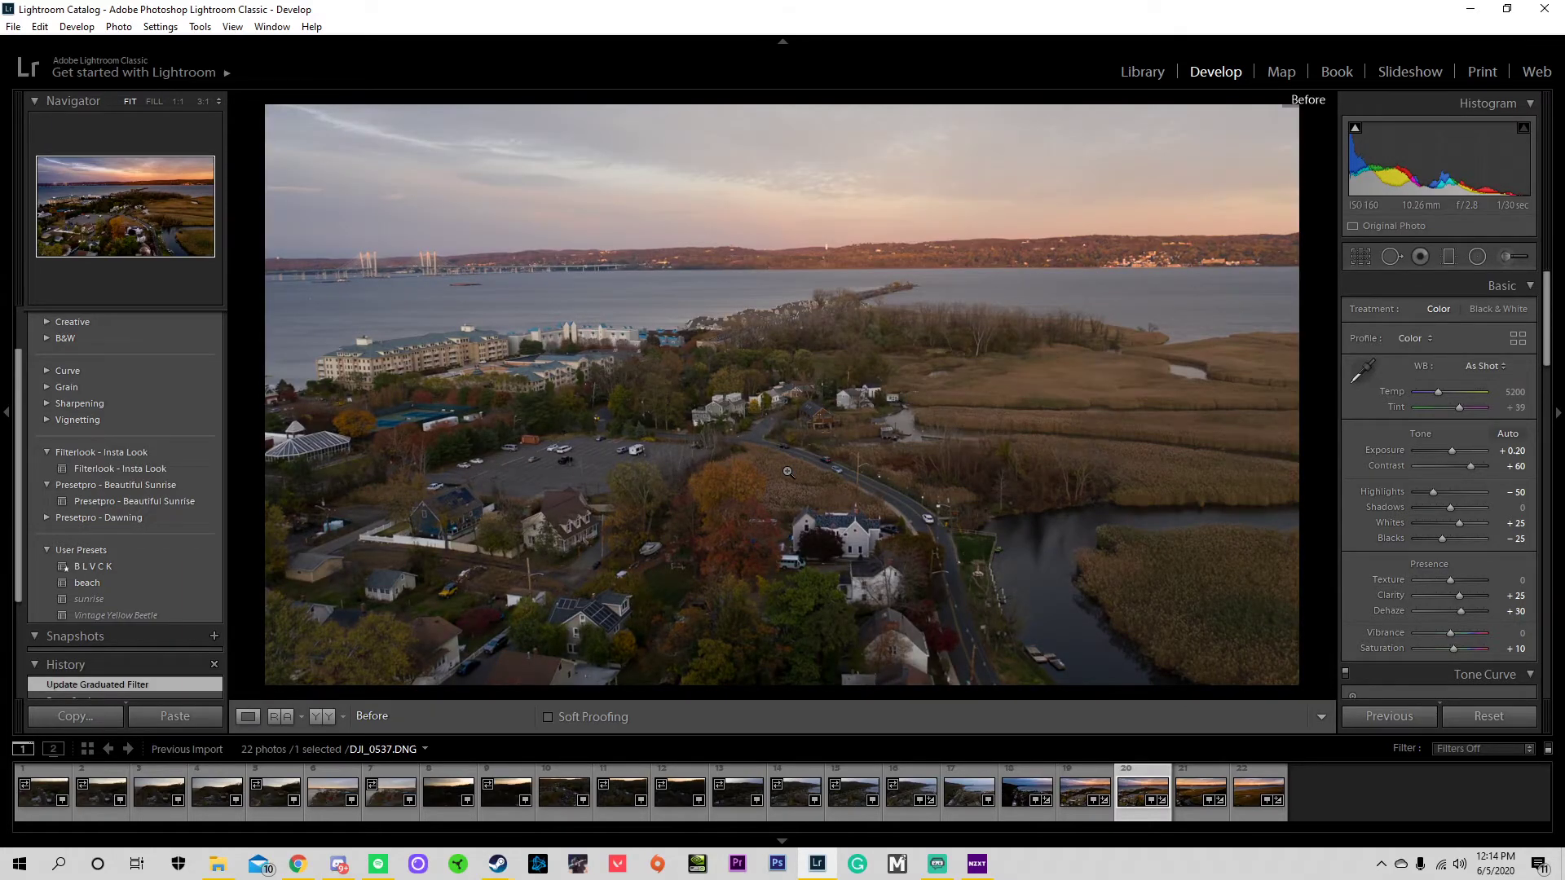
{"action": "key", "text": "backslash"}
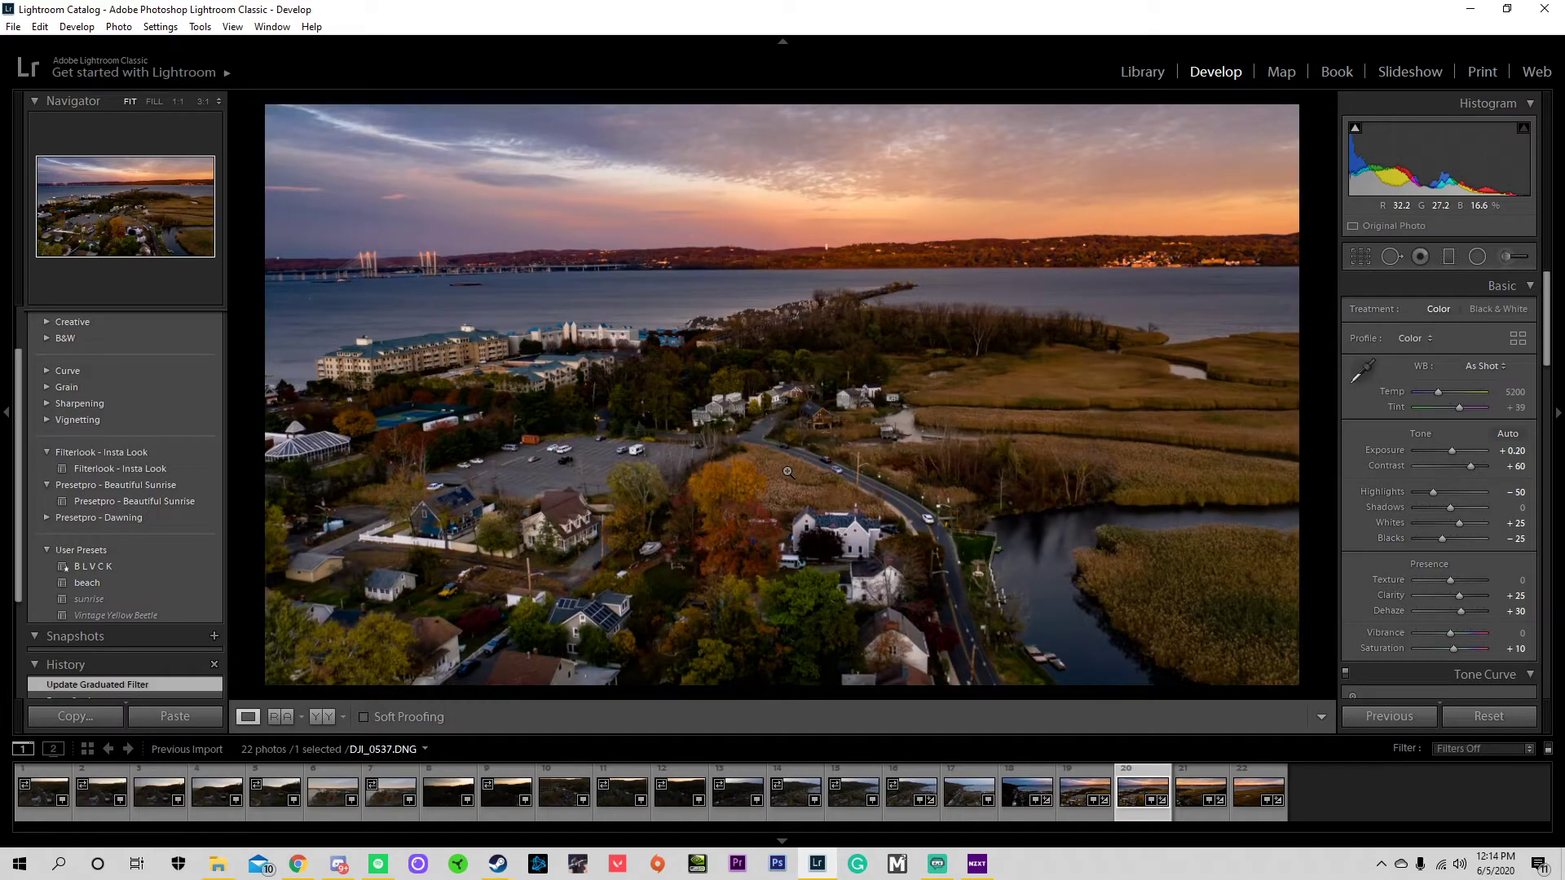
{"action": "key", "text": "backslash"}
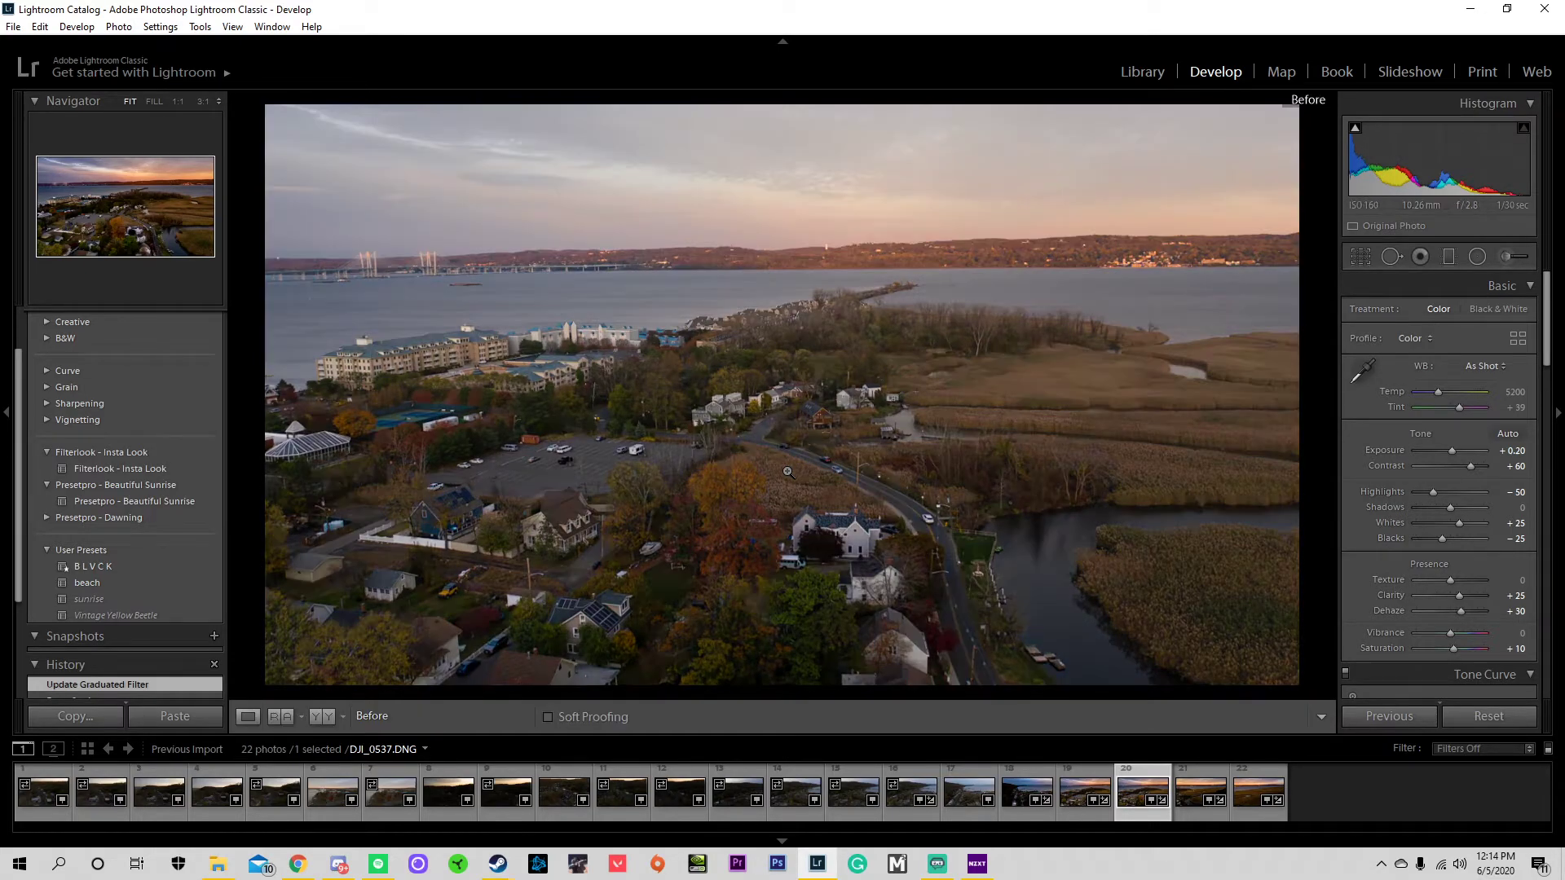
{"action": "key", "text": "backslash"}
{"action": "key", "text": "backslash"}
{"action": "key", "text": "backslash"}
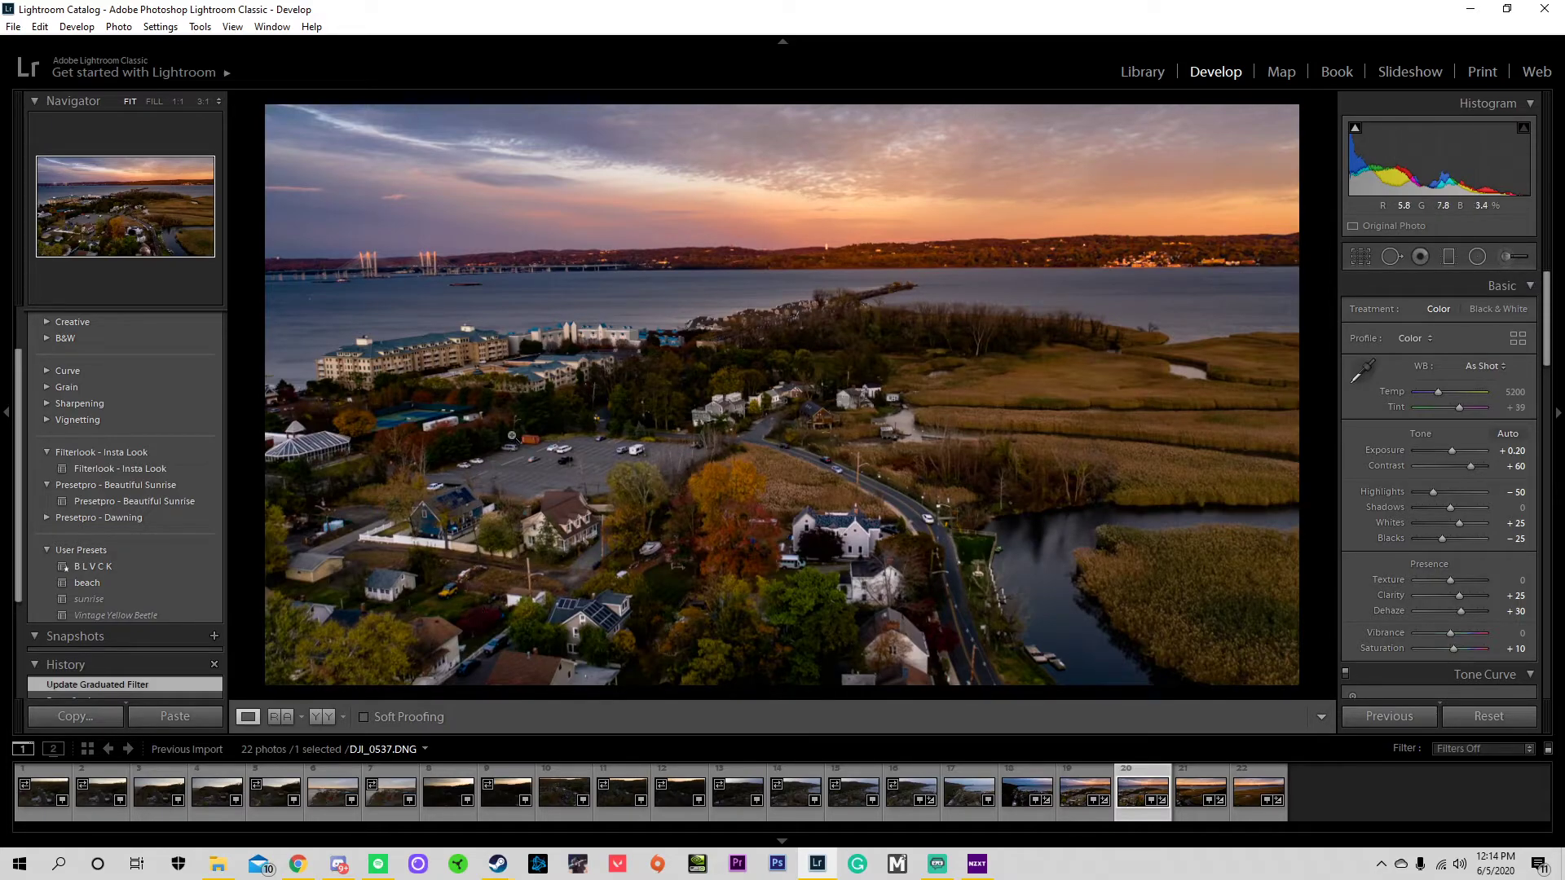
- Paint the entire parking lot on photo 20 with an adjustment brush at Exposure 1.00, enlarging the brush to size 22
{"action": "left_click", "coordinate": [507, 452]}
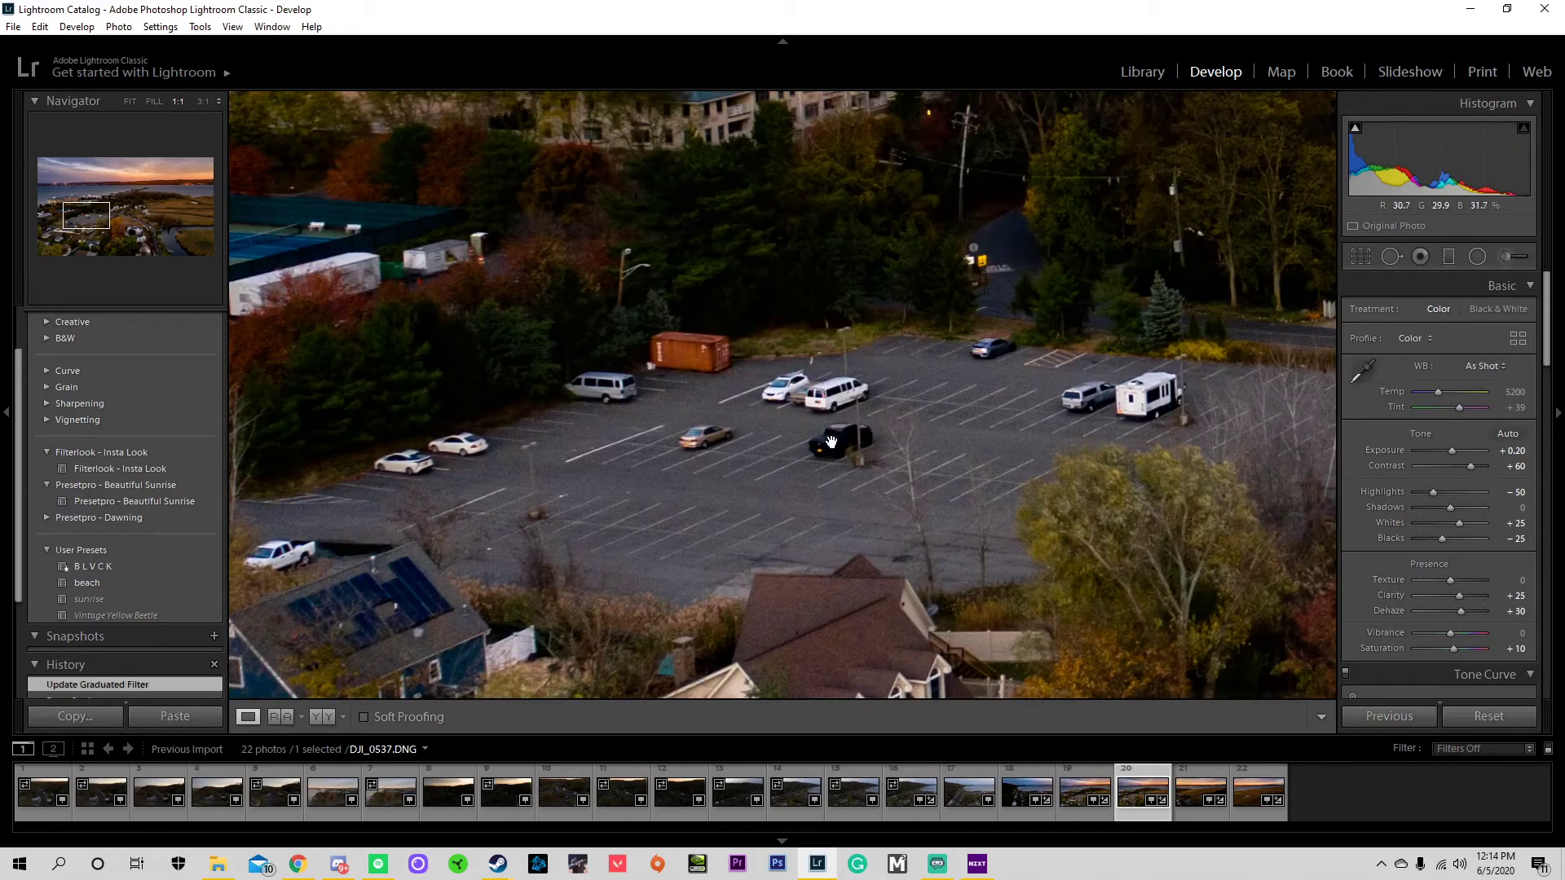
{"action": "left_click_drag", "start_coordinate": [832, 442], "coordinate": [956, 437]}
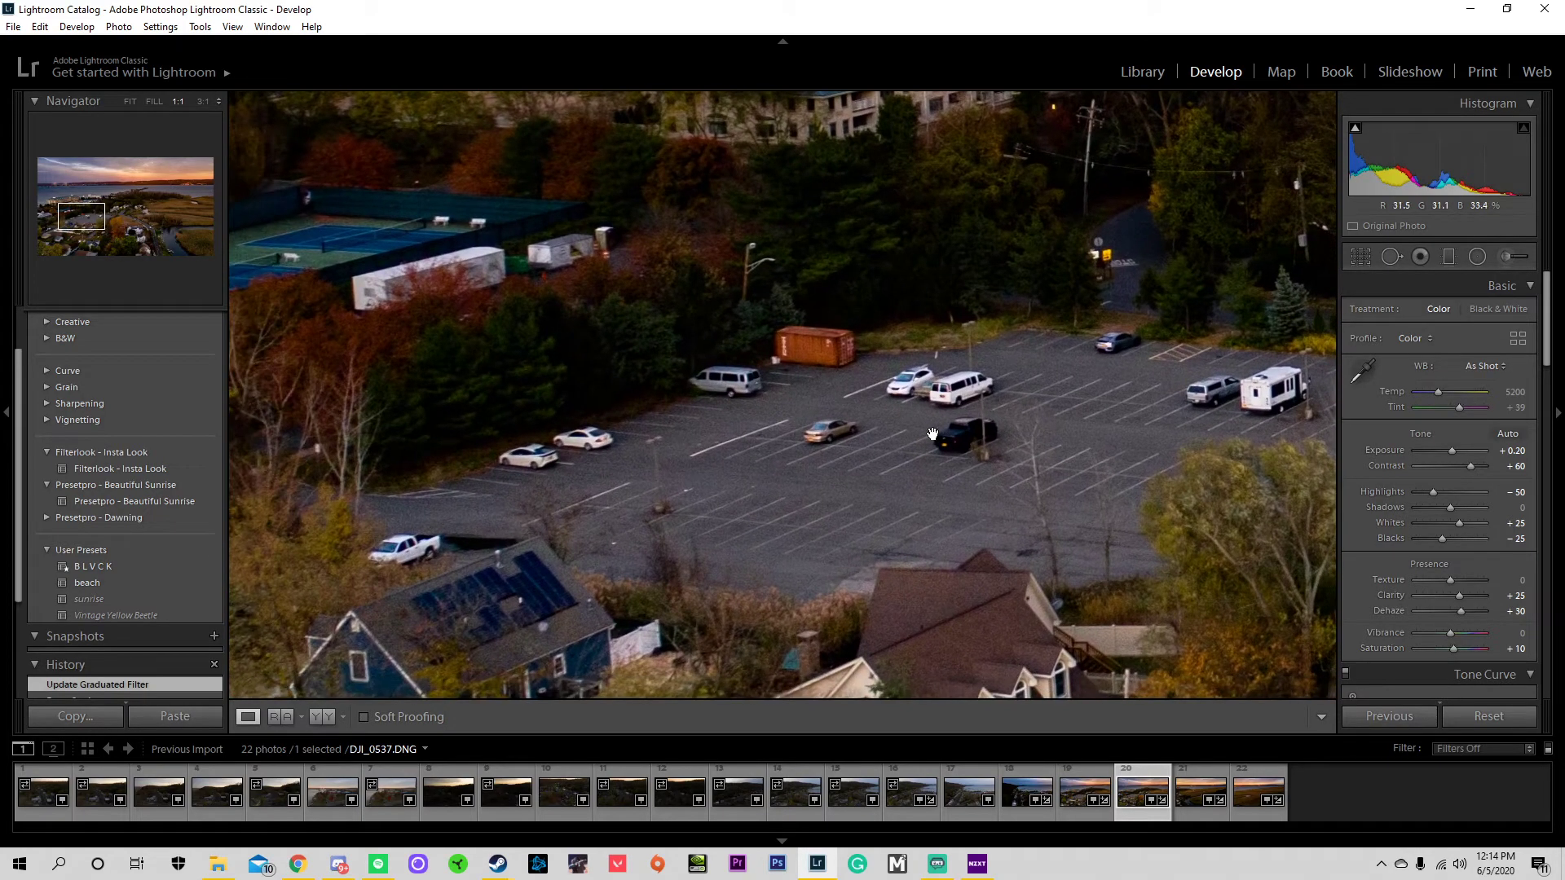
{"action": "left_click", "coordinate": [1504, 255]}
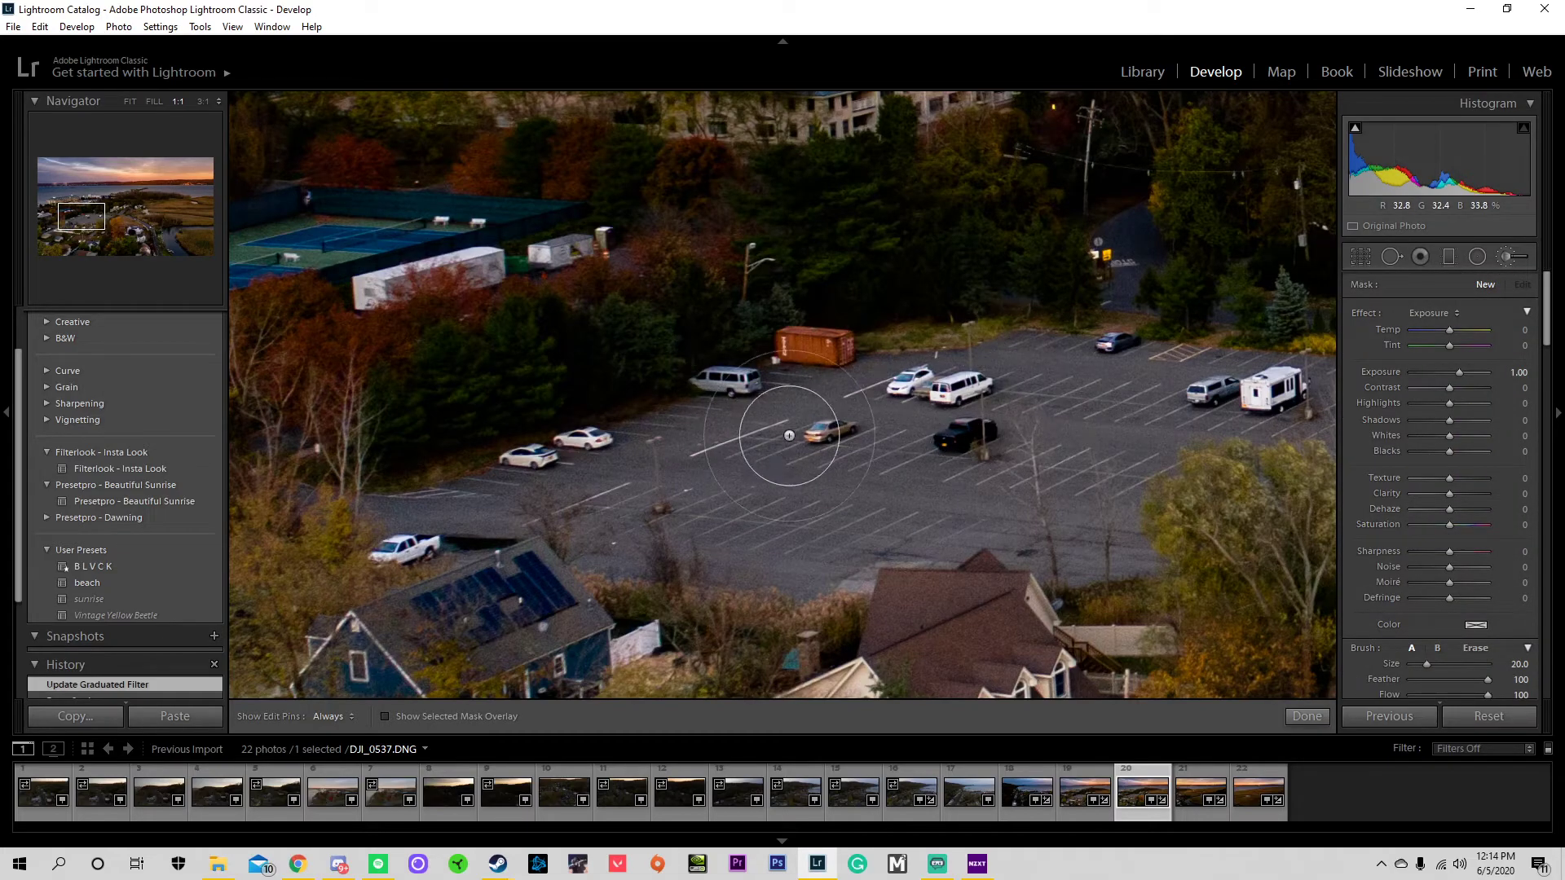
{"action": "scroll", "coordinate": [843, 404], "scroll_direction": "up", "scroll_amount": 3}
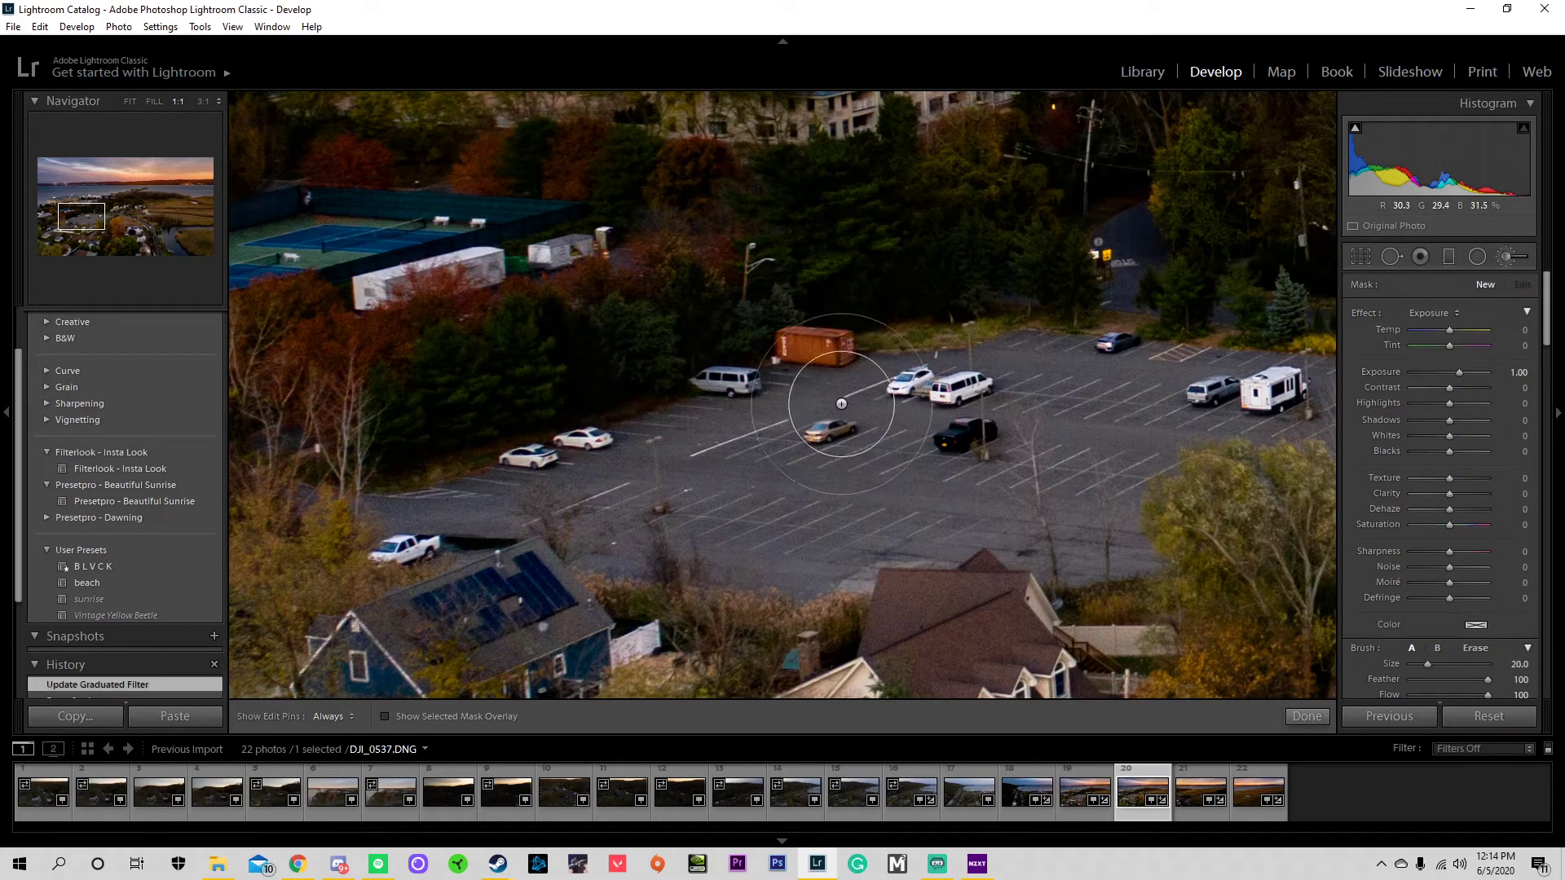
{"action": "mouse_move", "coordinate": [836, 377]}
{"action": "left_mouse_down"}
{"action": "mouse_move", "coordinate": [454, 482]}
{"action": "mouse_move", "coordinate": [743, 539]}
{"action": "mouse_move", "coordinate": [654, 489]}
{"action": "mouse_move", "coordinate": [937, 481]}
{"action": "mouse_move", "coordinate": [693, 447]}
{"action": "mouse_move", "coordinate": [926, 409]}
{"action": "mouse_move", "coordinate": [890, 473]}
{"action": "mouse_move", "coordinate": [880, 406]}
{"action": "mouse_move", "coordinate": [1007, 405]}
{"action": "mouse_move", "coordinate": [1101, 381]}
{"action": "mouse_move", "coordinate": [970, 388]}
{"action": "mouse_move", "coordinate": [1226, 438]}
{"action": "mouse_move", "coordinate": [1177, 407]}
{"action": "mouse_move", "coordinate": [1226, 439]}
{"action": "mouse_move", "coordinate": [979, 556]}
{"action": "mouse_move", "coordinate": [1138, 520]}
{"action": "mouse_move", "coordinate": [897, 498]}
{"action": "mouse_move", "coordinate": [962, 484]}
{"action": "left_mouse_up"}
{"action": "scroll", "coordinate": [1035, 498], "scroll_direction": "down", "scroll_amount": 1}
{"action": "scroll", "coordinate": [732, 477], "scroll_direction": "up", "scroll_amount": 3}
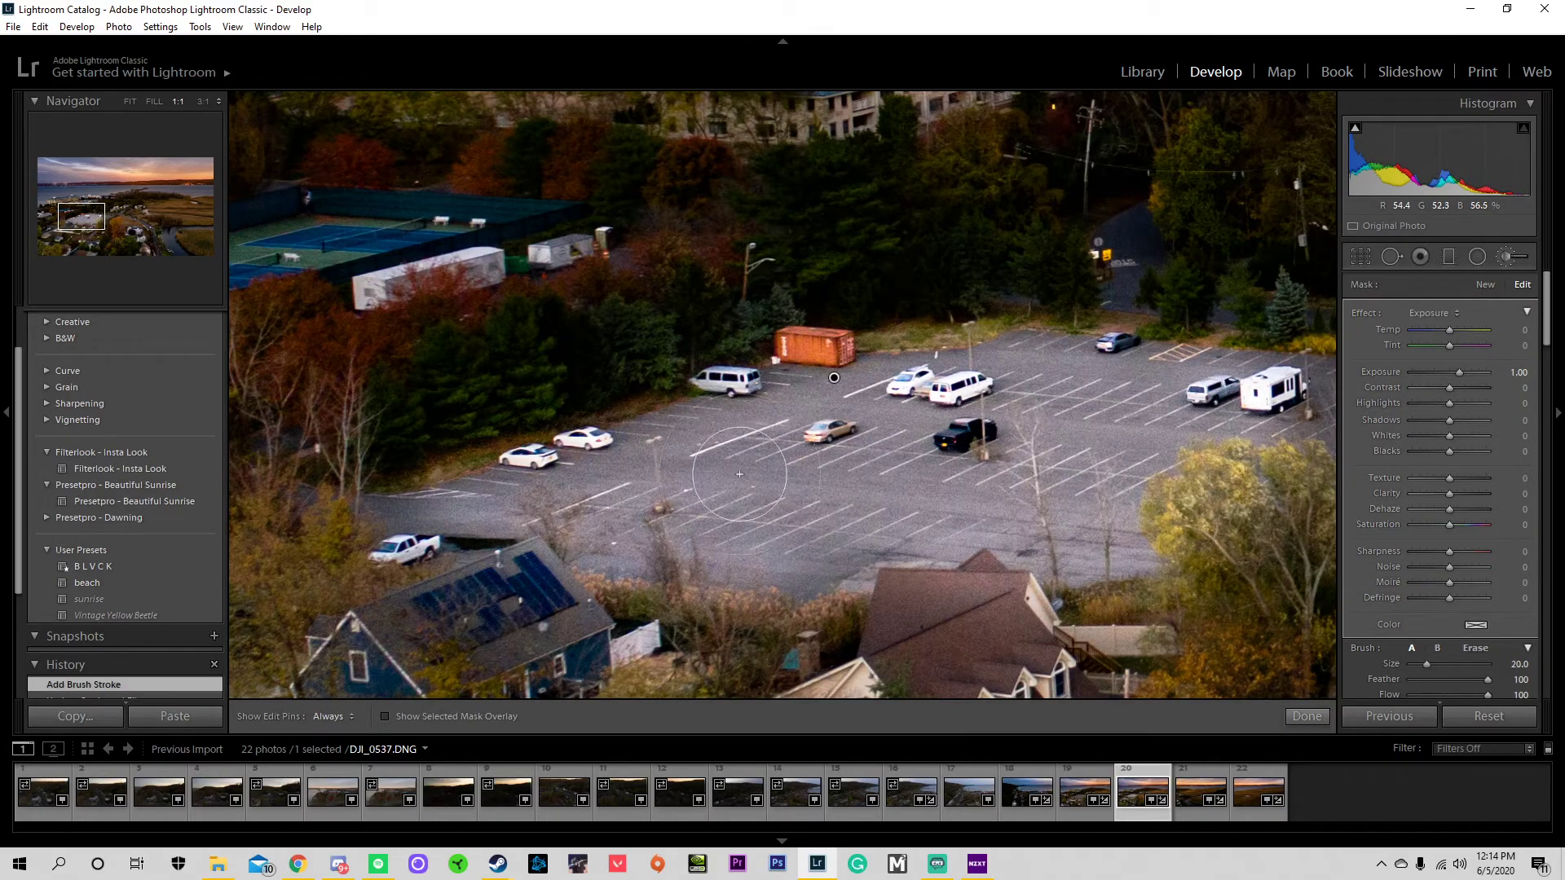
{"action": "scroll", "coordinate": [732, 477], "scroll_direction": "down", "scroll_amount": 3}
{"action": "mouse_move", "coordinate": [971, 507]}
{"action": "left_mouse_down"}
{"action": "mouse_move", "coordinate": [1268, 447]}
{"action": "mouse_move", "coordinate": [1300, 380]}
{"action": "left_mouse_up"}
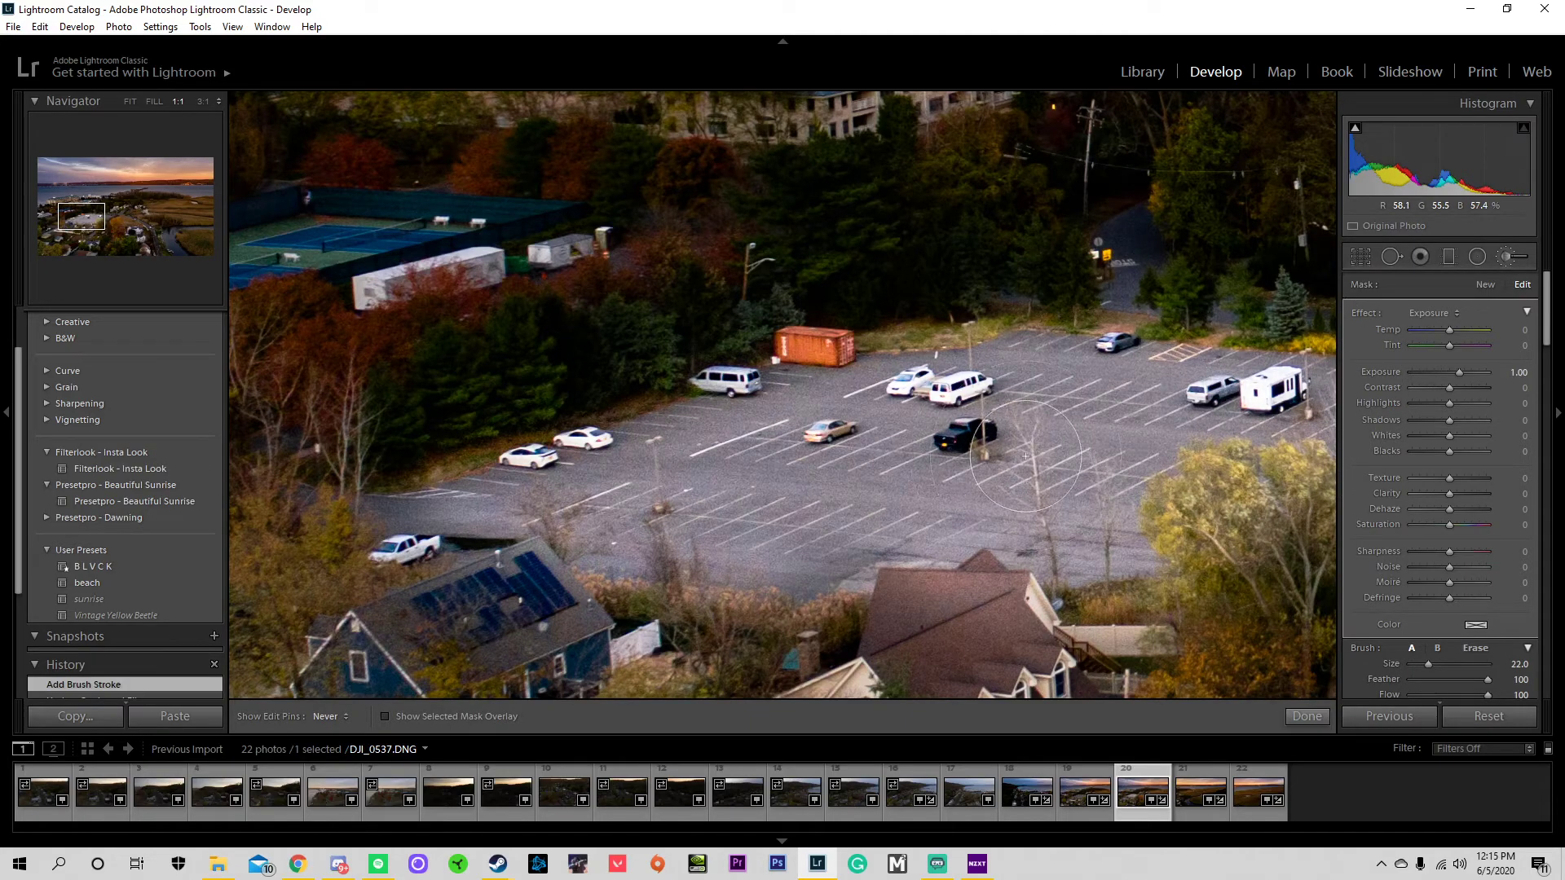
{"action": "left_click_drag", "start_coordinate": [450, 512], "coordinate": [384, 506]}
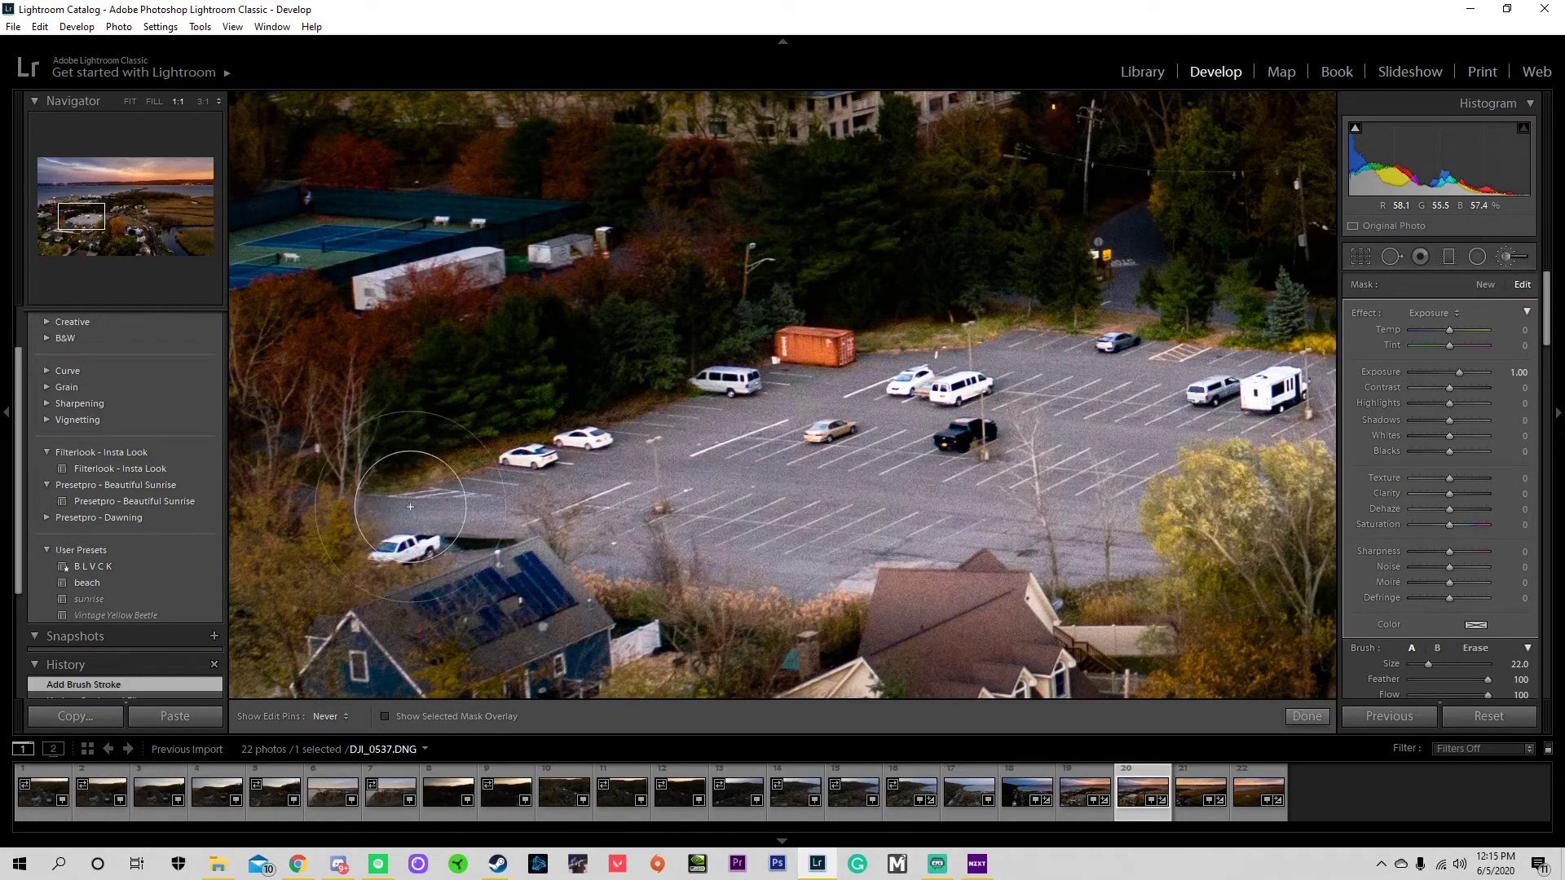
{"action": "mouse_move", "coordinate": [791, 522]}
{"action": "left_mouse_down"}
{"action": "mouse_move", "coordinate": [1009, 514]}
{"action": "mouse_move", "coordinate": [1012, 540]}
{"action": "mouse_move", "coordinate": [1122, 542]}
{"action": "mouse_move", "coordinate": [1273, 472]}
{"action": "mouse_move", "coordinate": [1236, 546]}
{"action": "left_mouse_up"}
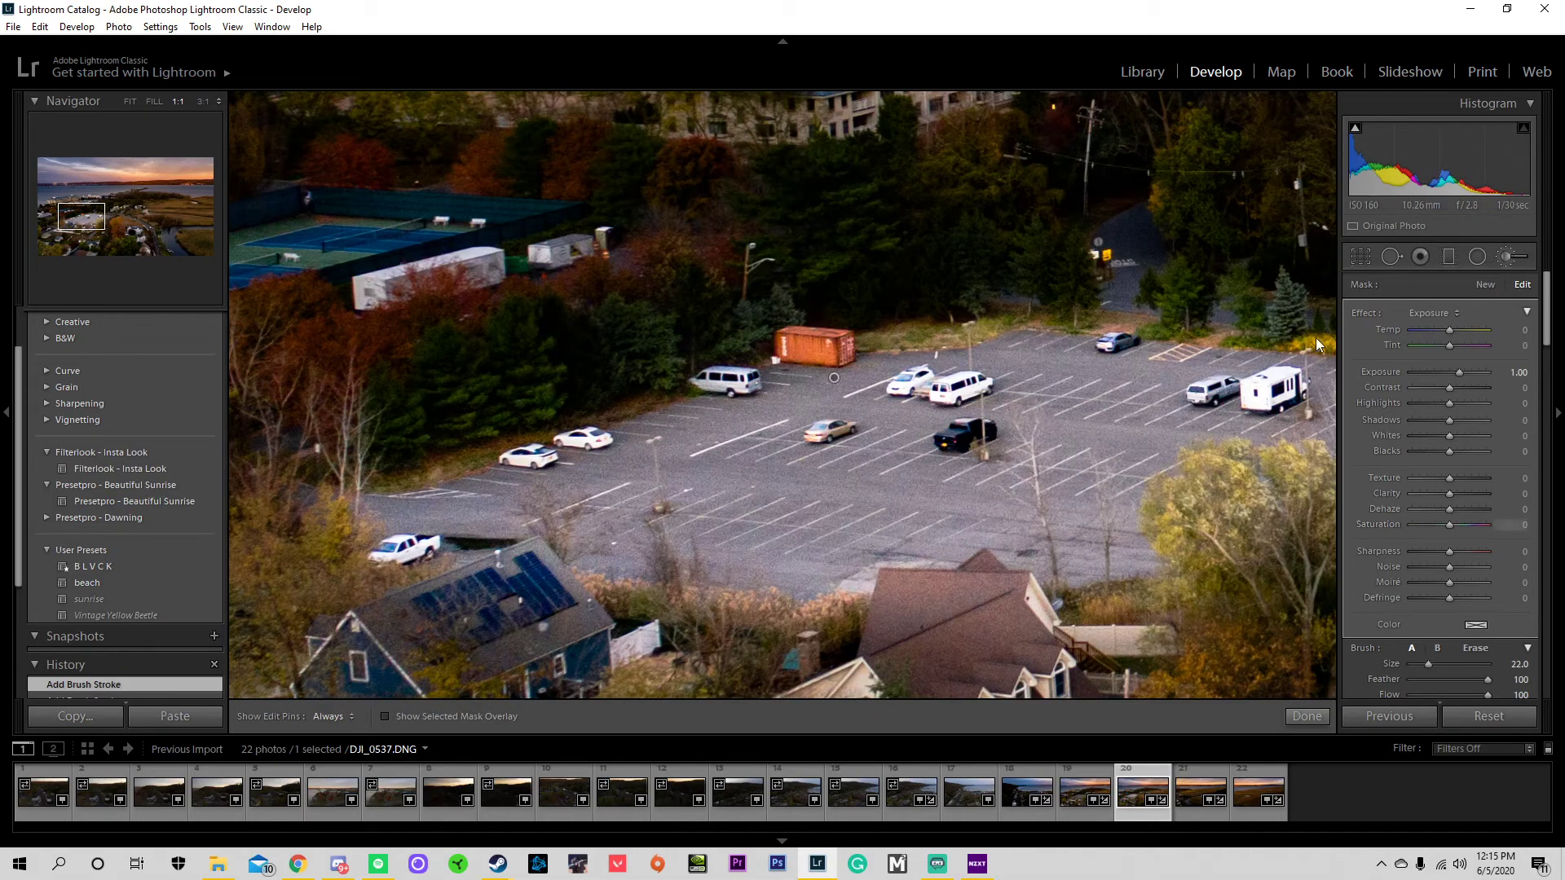
- Set the parking lot brush adjustment's Exposure to 2.52 and Contrast to 72, finish editing and view the whole photo
{"action": "mouse_move", "coordinate": [1457, 372]}
{"action": "left_mouse_down"}
{"action": "mouse_move", "coordinate": [1479, 373]}
{"action": "mouse_move", "coordinate": [1430, 388]}
{"action": "mouse_move", "coordinate": [1471, 389]}
{"action": "left_mouse_up"}
{"action": "left_click", "coordinate": [1306, 715]}
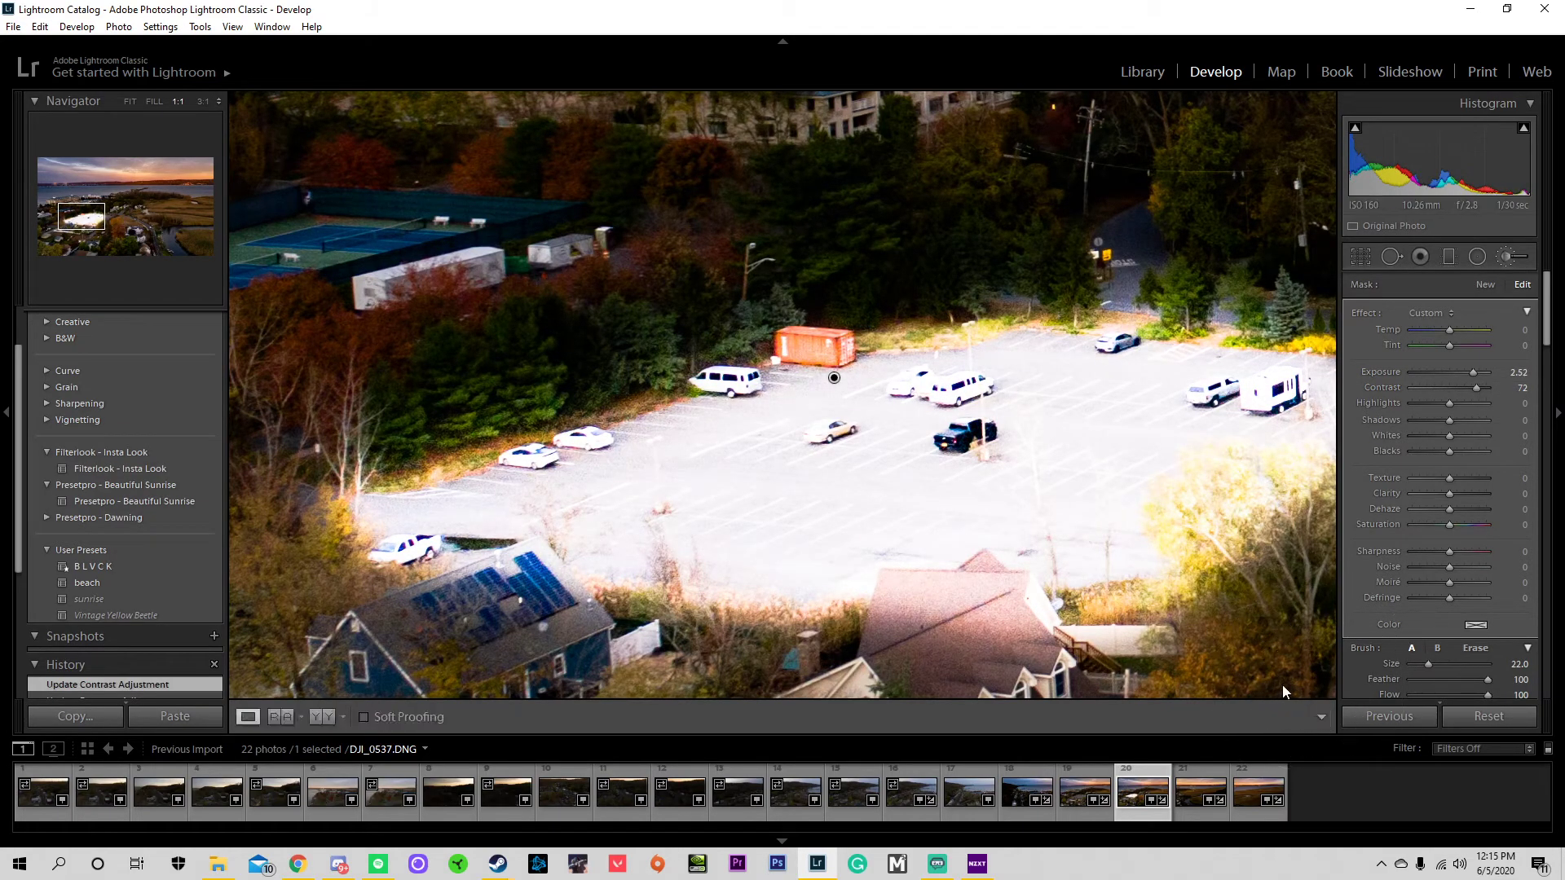
{"action": "left_click", "coordinate": [956, 487]}
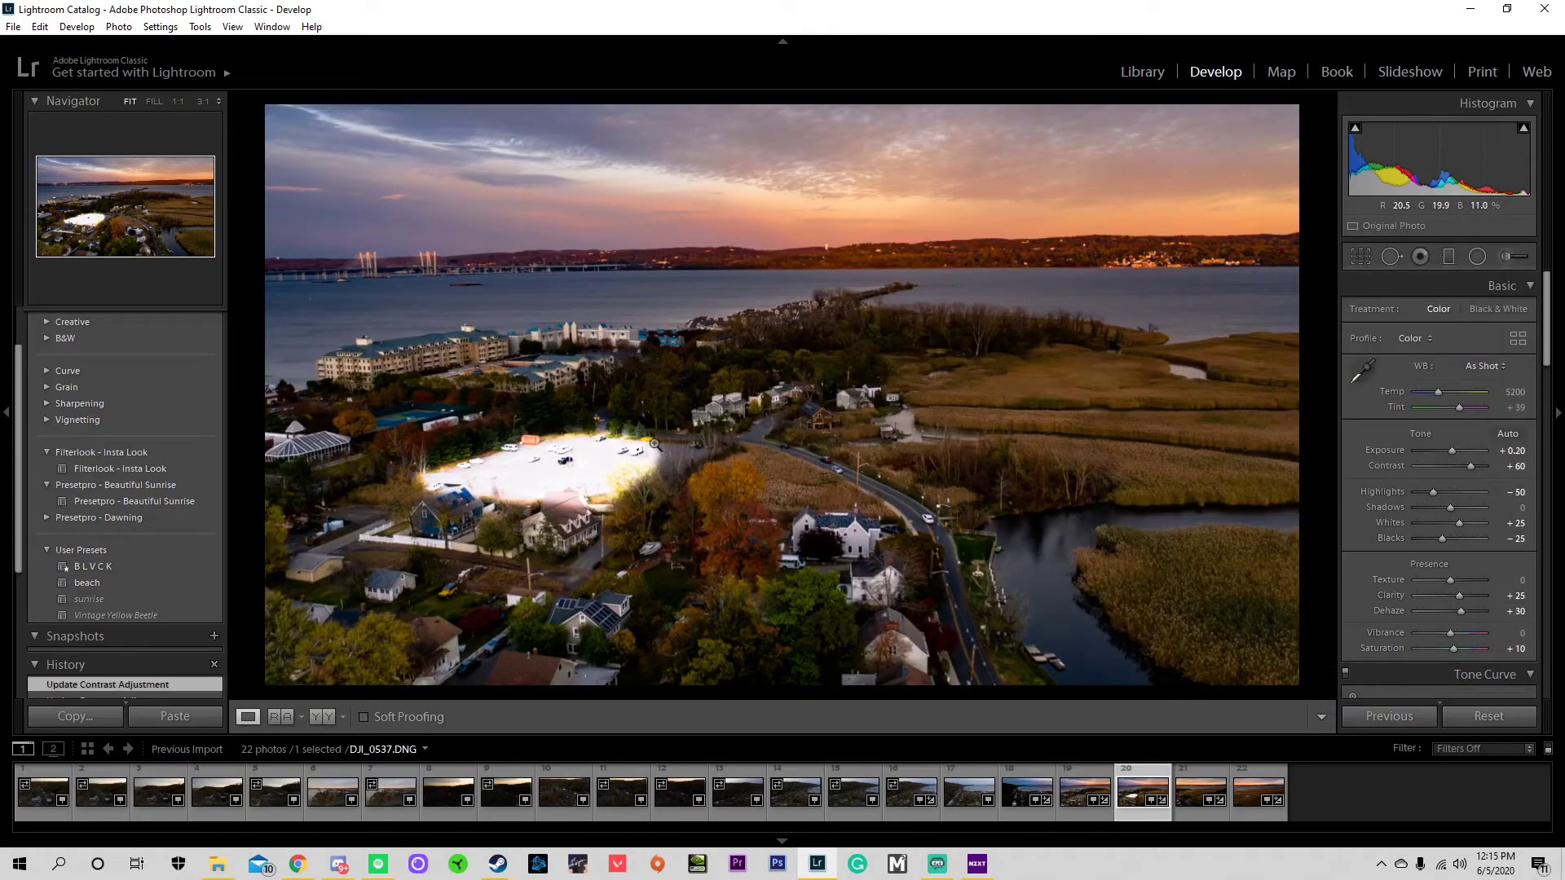
- Extend photo 20's parking lot brush adjustment over the trees beside the lot and finish editing it
{"action": "left_click", "coordinate": [1505, 257]}
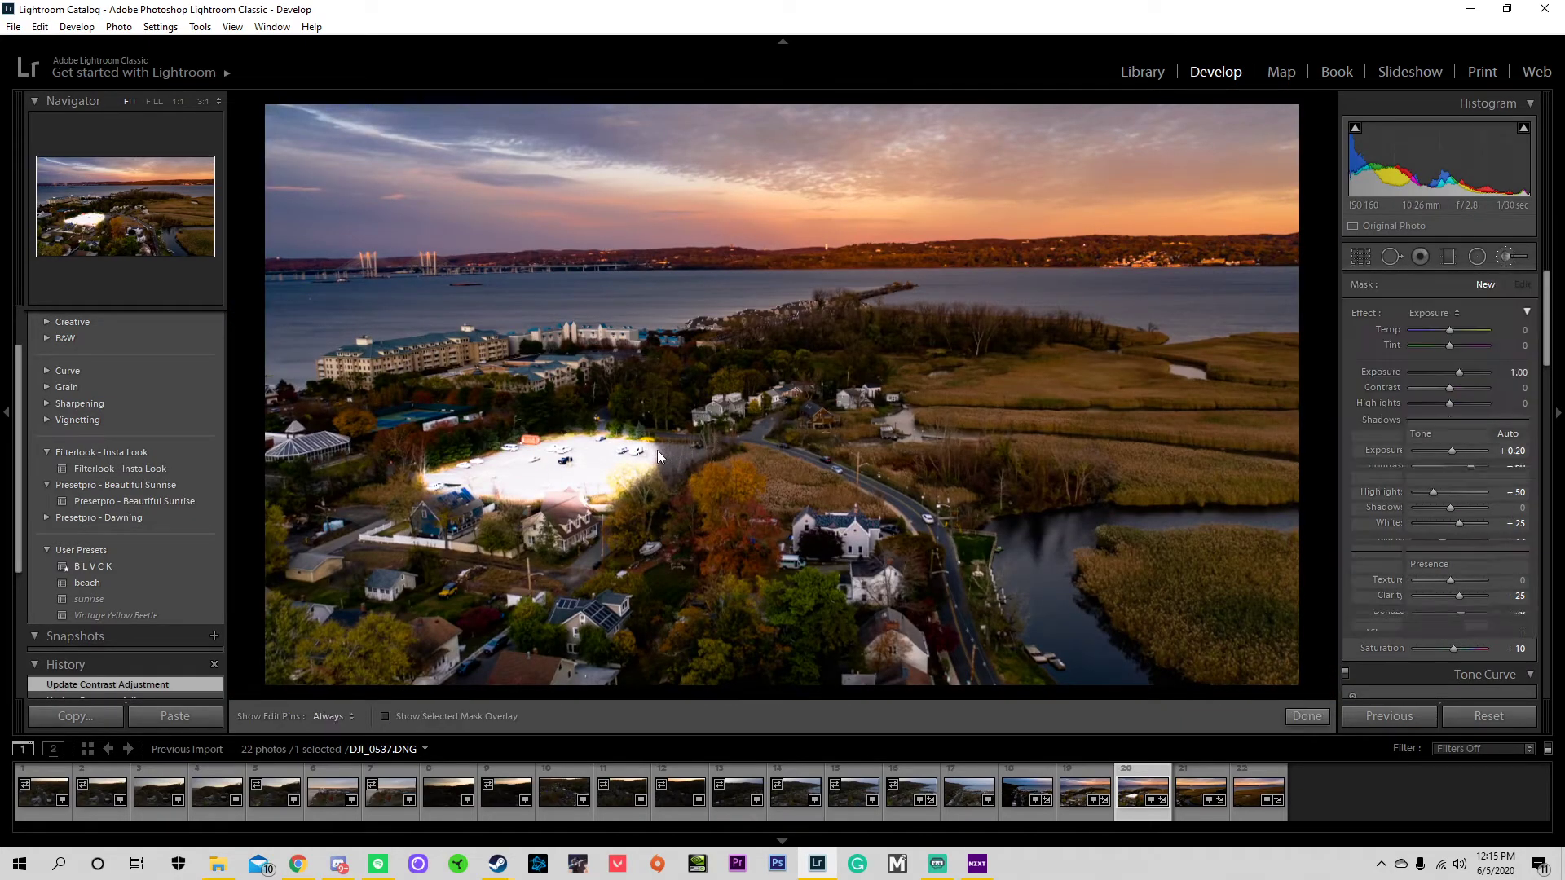
{"action": "mouse_move", "coordinate": [652, 453]}
{"action": "left_mouse_down"}
{"action": "mouse_move", "coordinate": [691, 454]}
{"action": "mouse_move", "coordinate": [594, 468]}
{"action": "mouse_move", "coordinate": [661, 485]}
{"action": "left_mouse_up"}
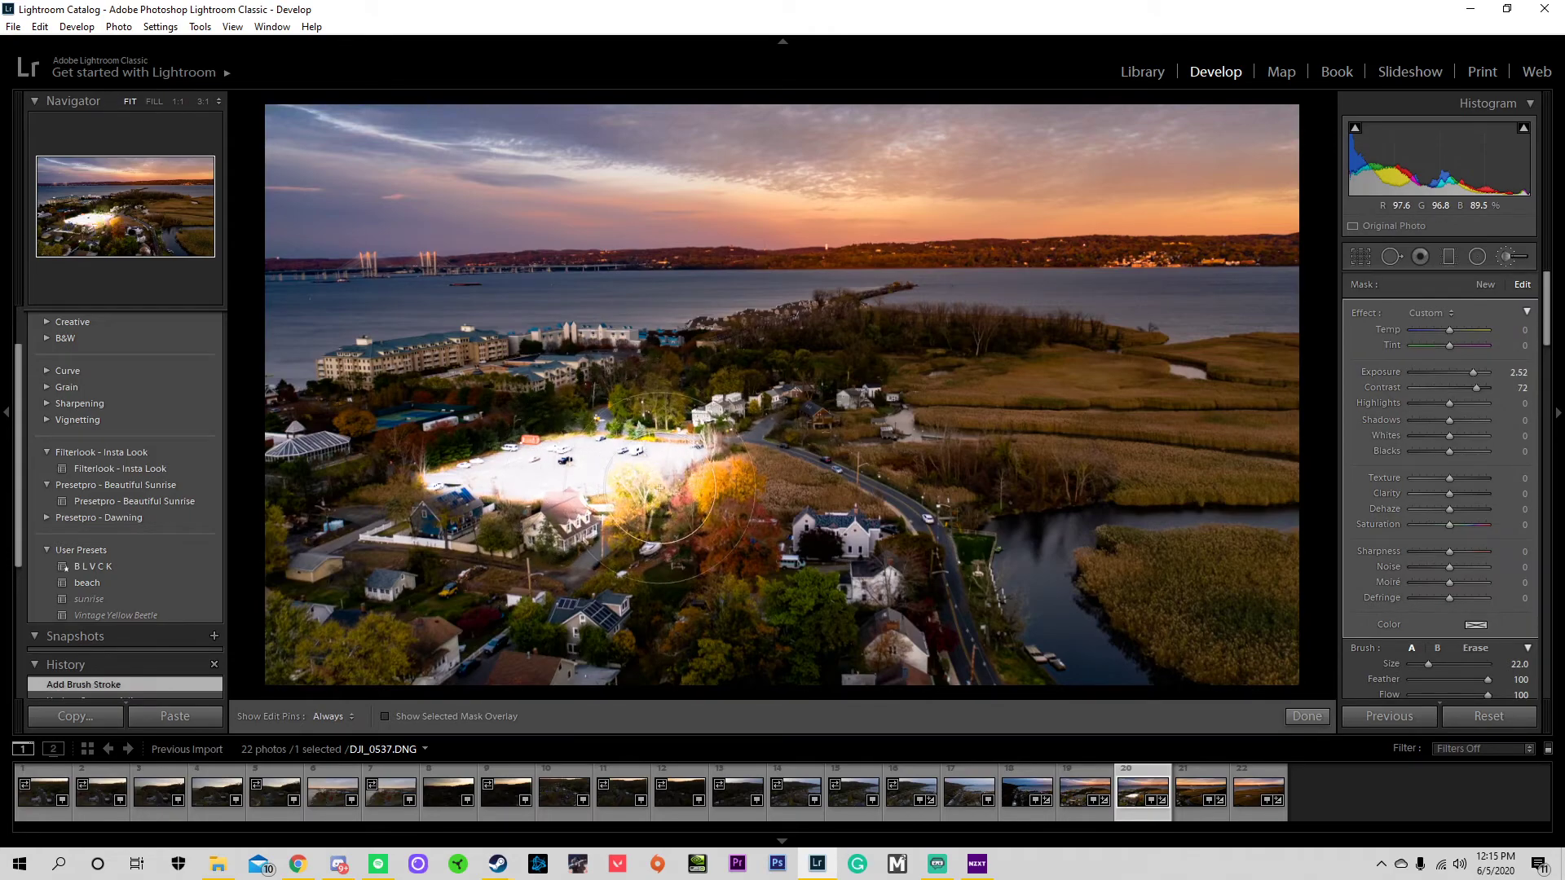
{"action": "left_click", "coordinate": [1307, 716]}
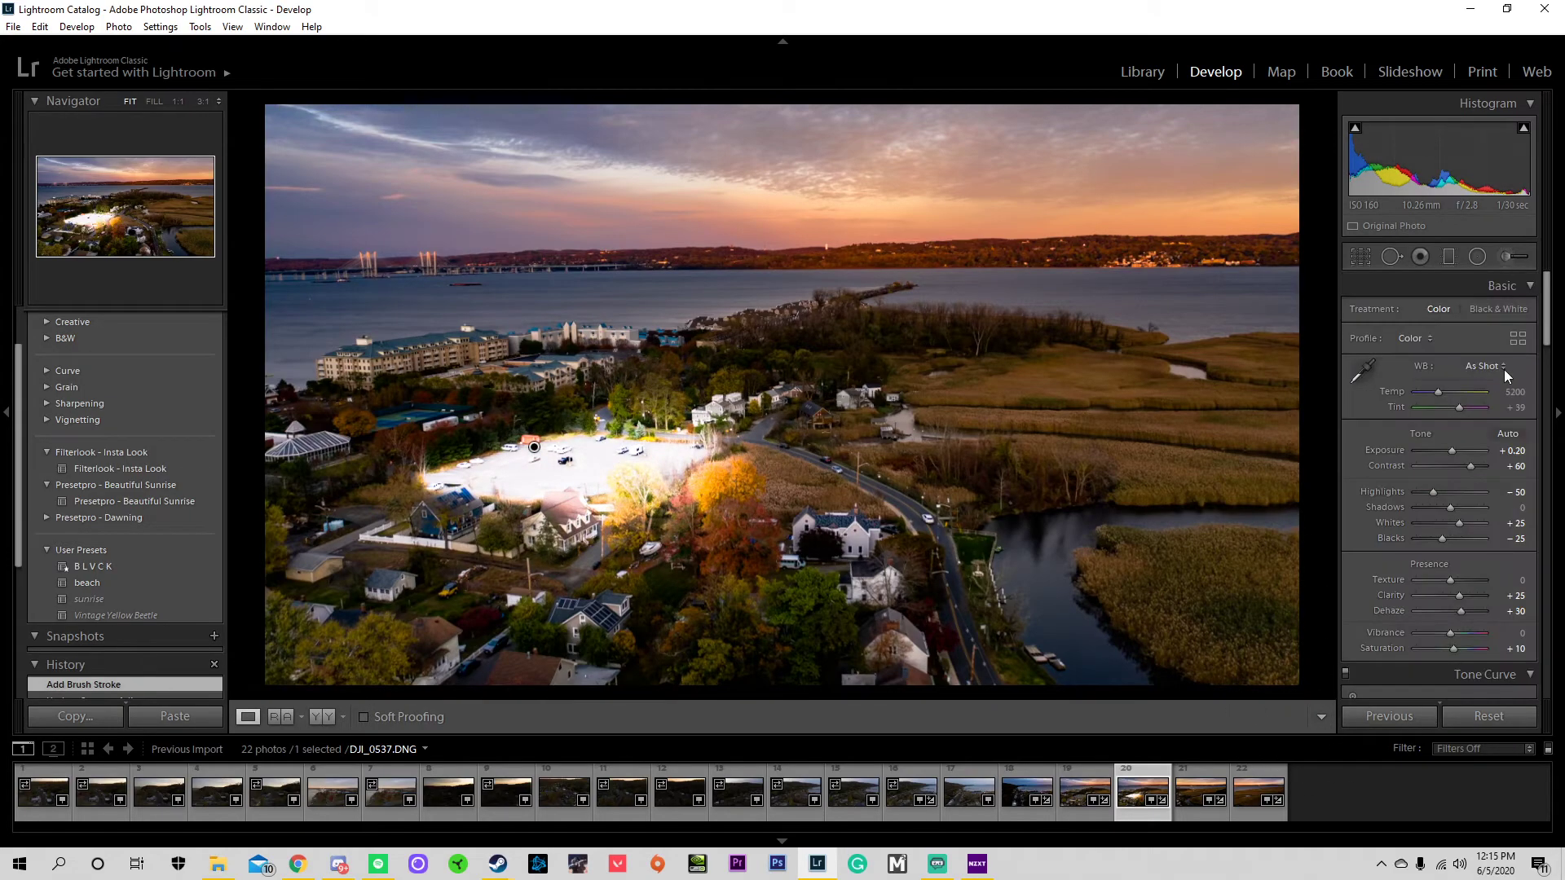
- Brighten the marsh grass beyond the road on photo 20 with a new adjustment brush at Exposure 1.00 and finish editing
{"action": "left_click", "coordinate": [1507, 256]}
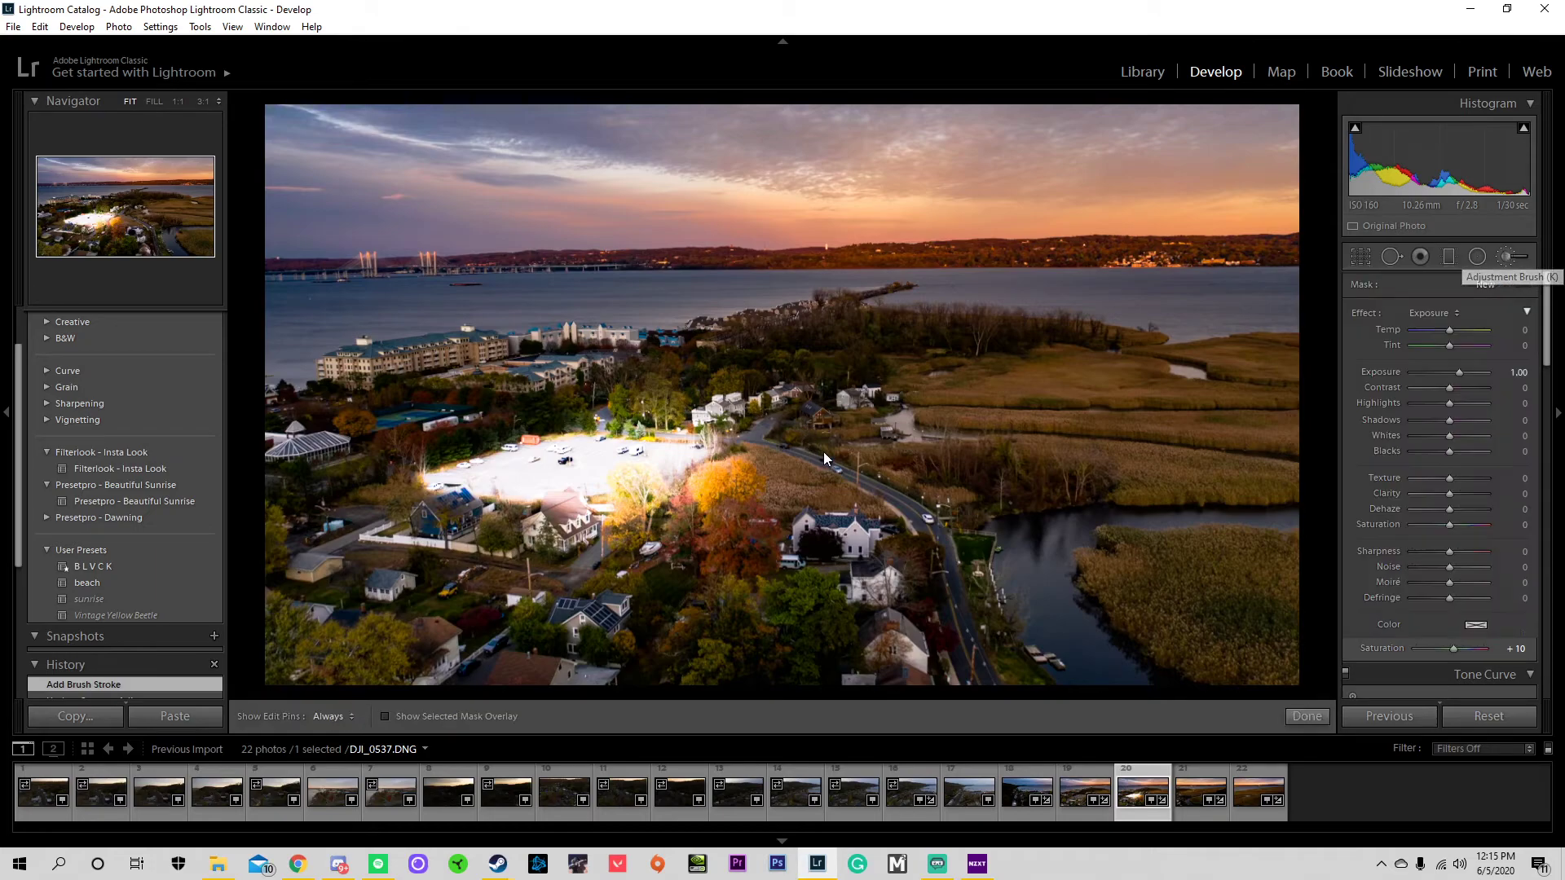
{"action": "mouse_move", "coordinate": [1093, 386]}
{"action": "left_mouse_down"}
{"action": "mouse_move", "coordinate": [1069, 421]}
{"action": "mouse_move", "coordinate": [1167, 408]}
{"action": "mouse_move", "coordinate": [1190, 505]}
{"action": "left_mouse_up"}
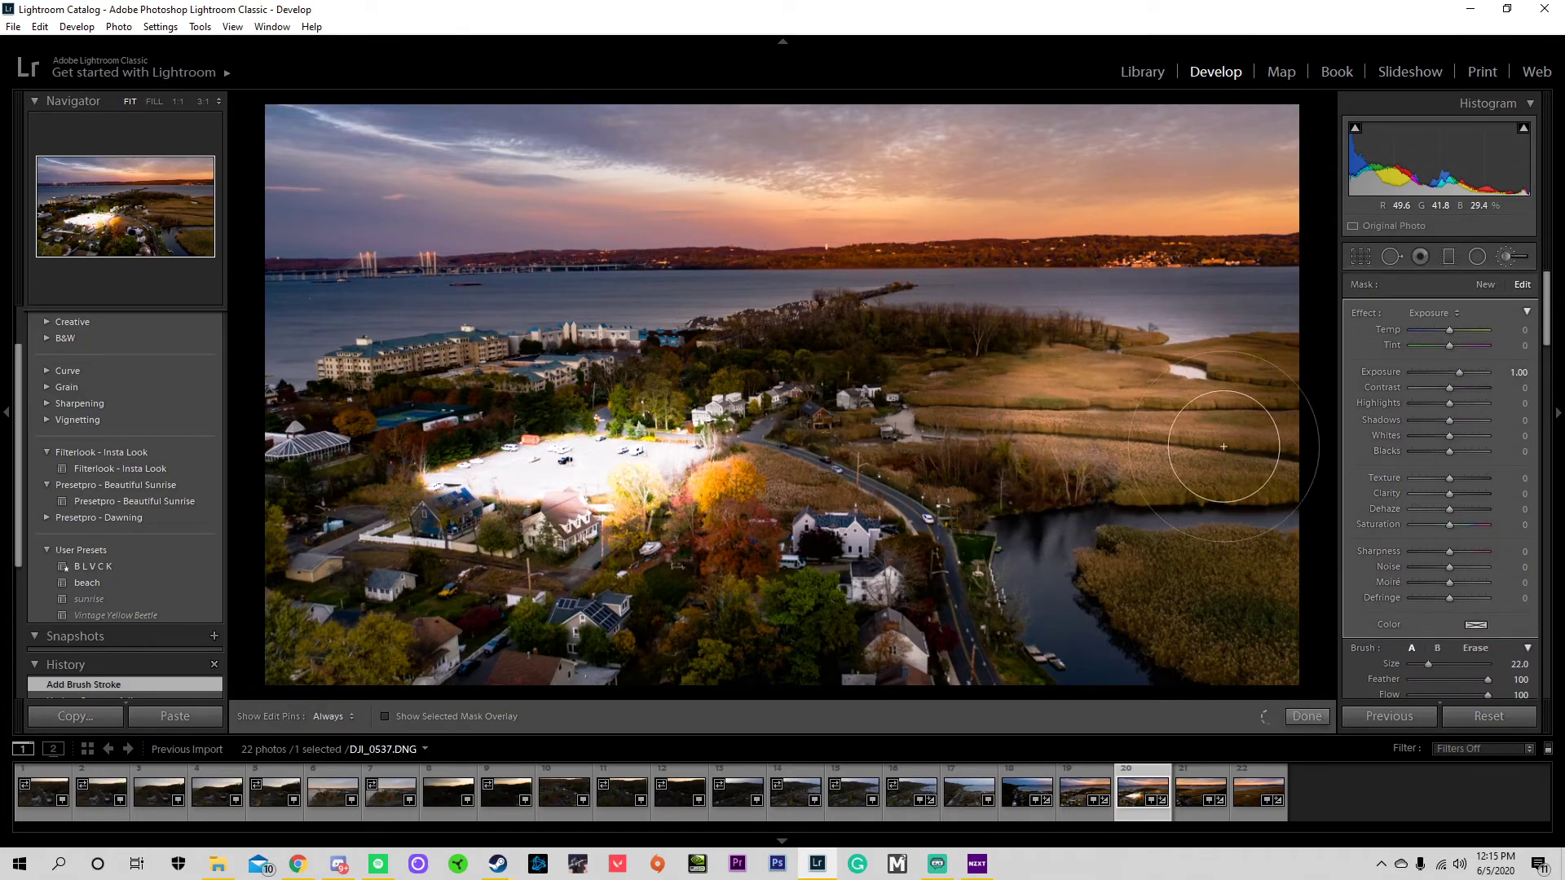
{"action": "left_click", "coordinate": [1296, 717]}
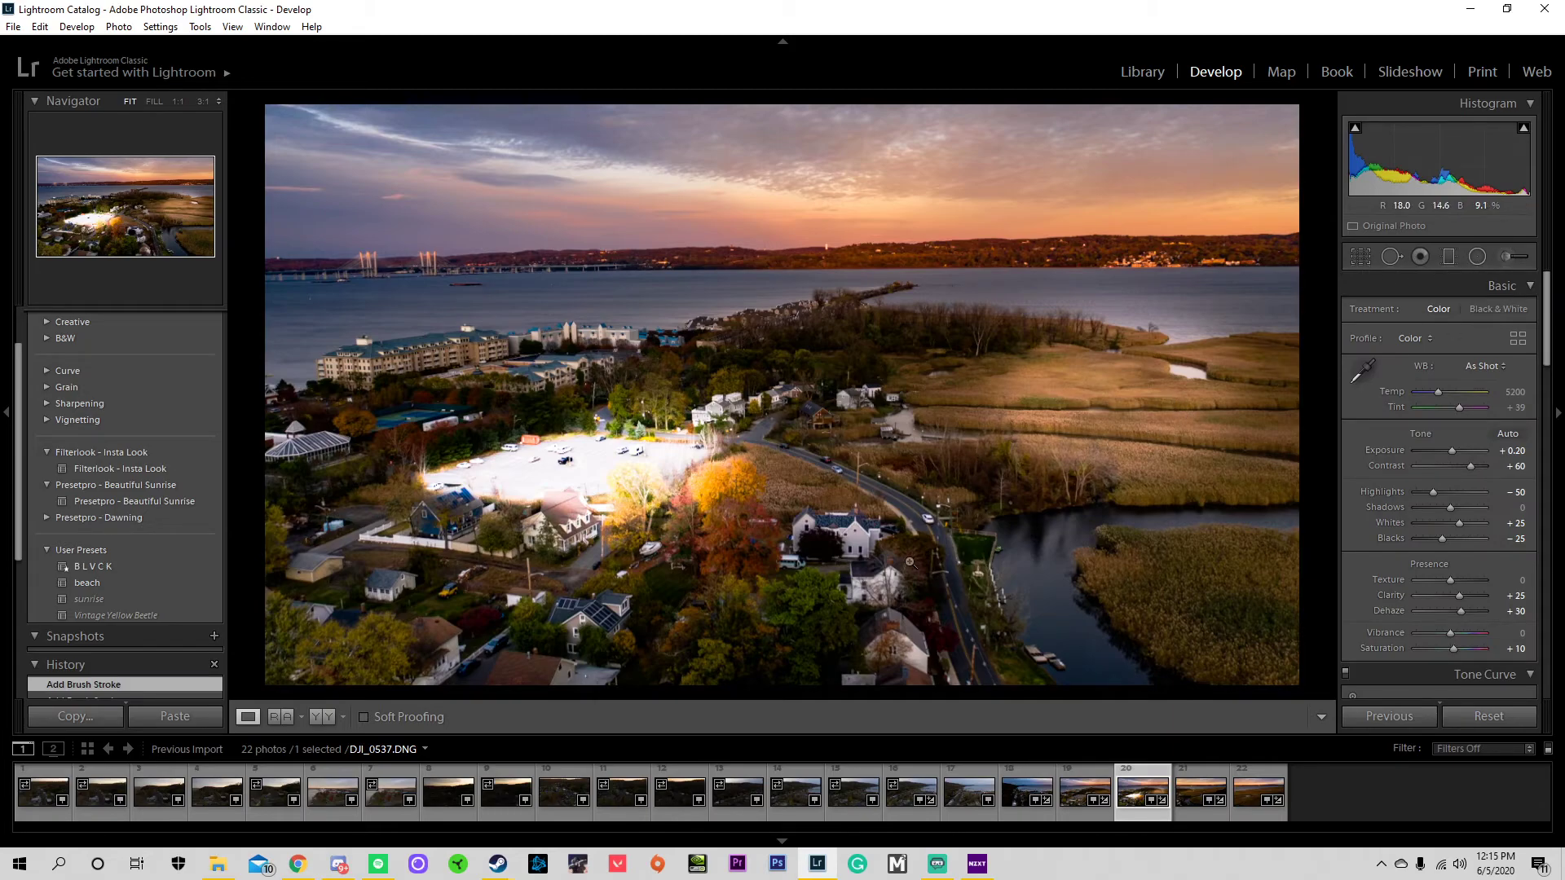
- Undo all adjustment brush edits on photo 20, back to the last graduated filter update
{"action": "key", "text": "ctrl+z"}
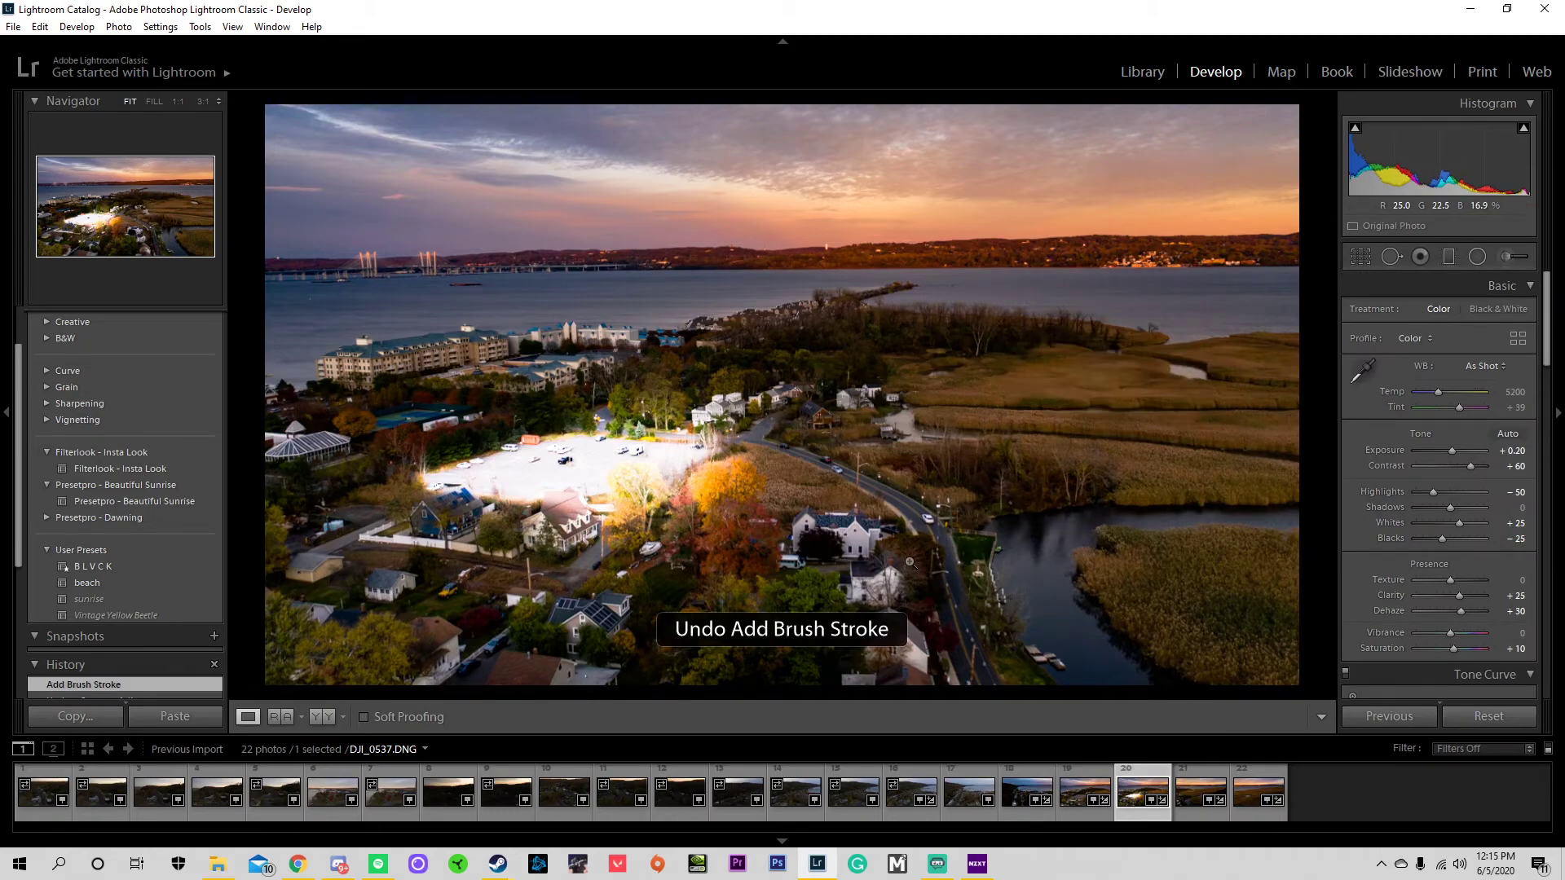
{"action": "key", "text": "ctrl+z"}
{"action": "key", "text": "ctrl+z"}
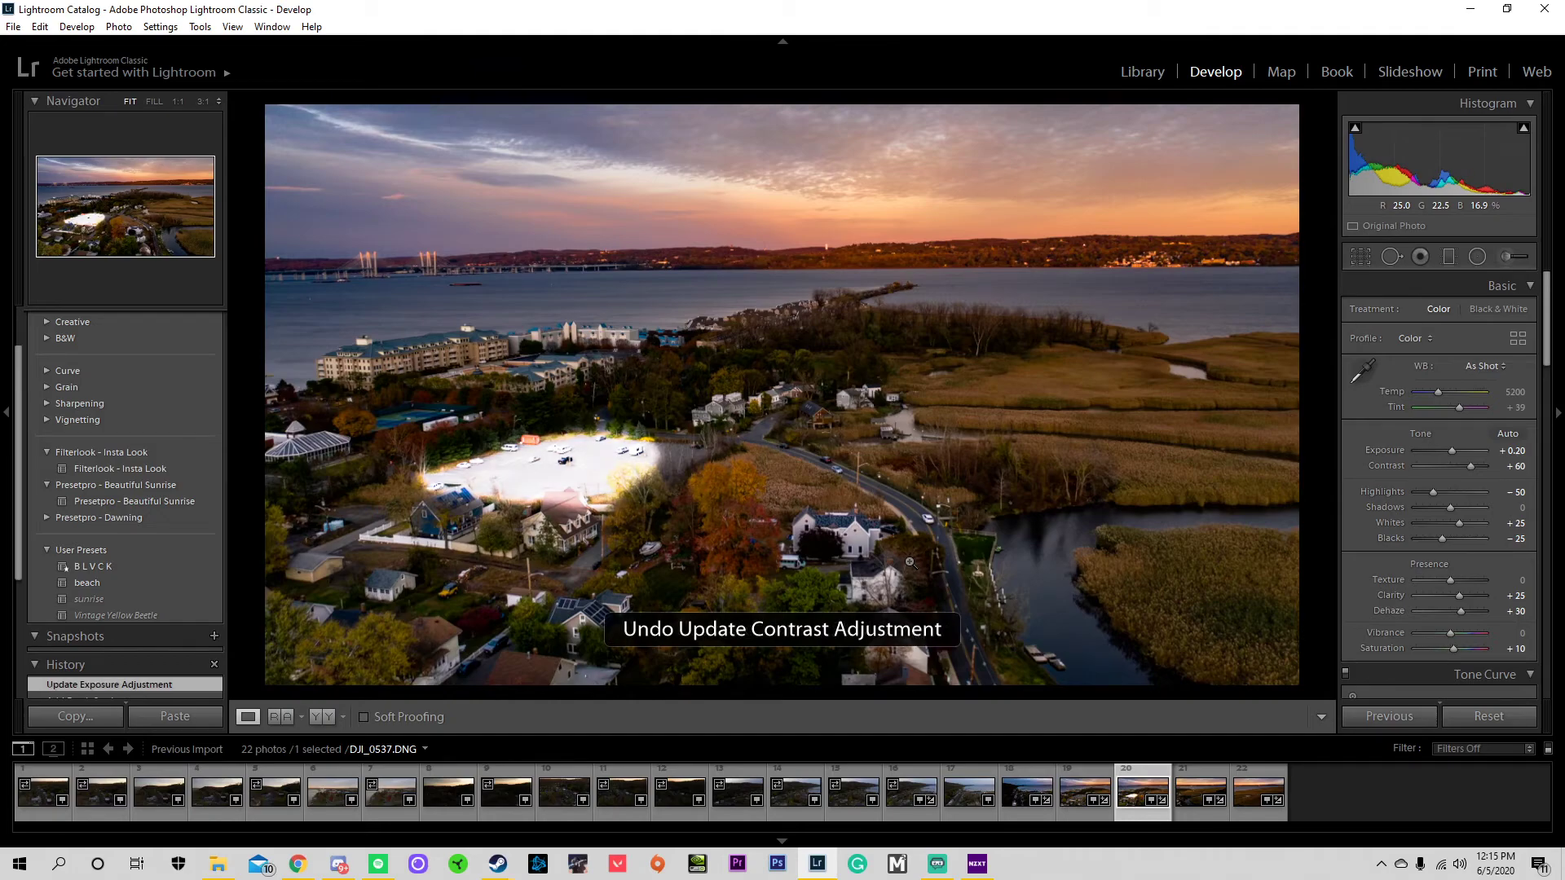
{"action": "key", "text": "ctrl+z"}
{"action": "key", "text": "ctrl+z"}
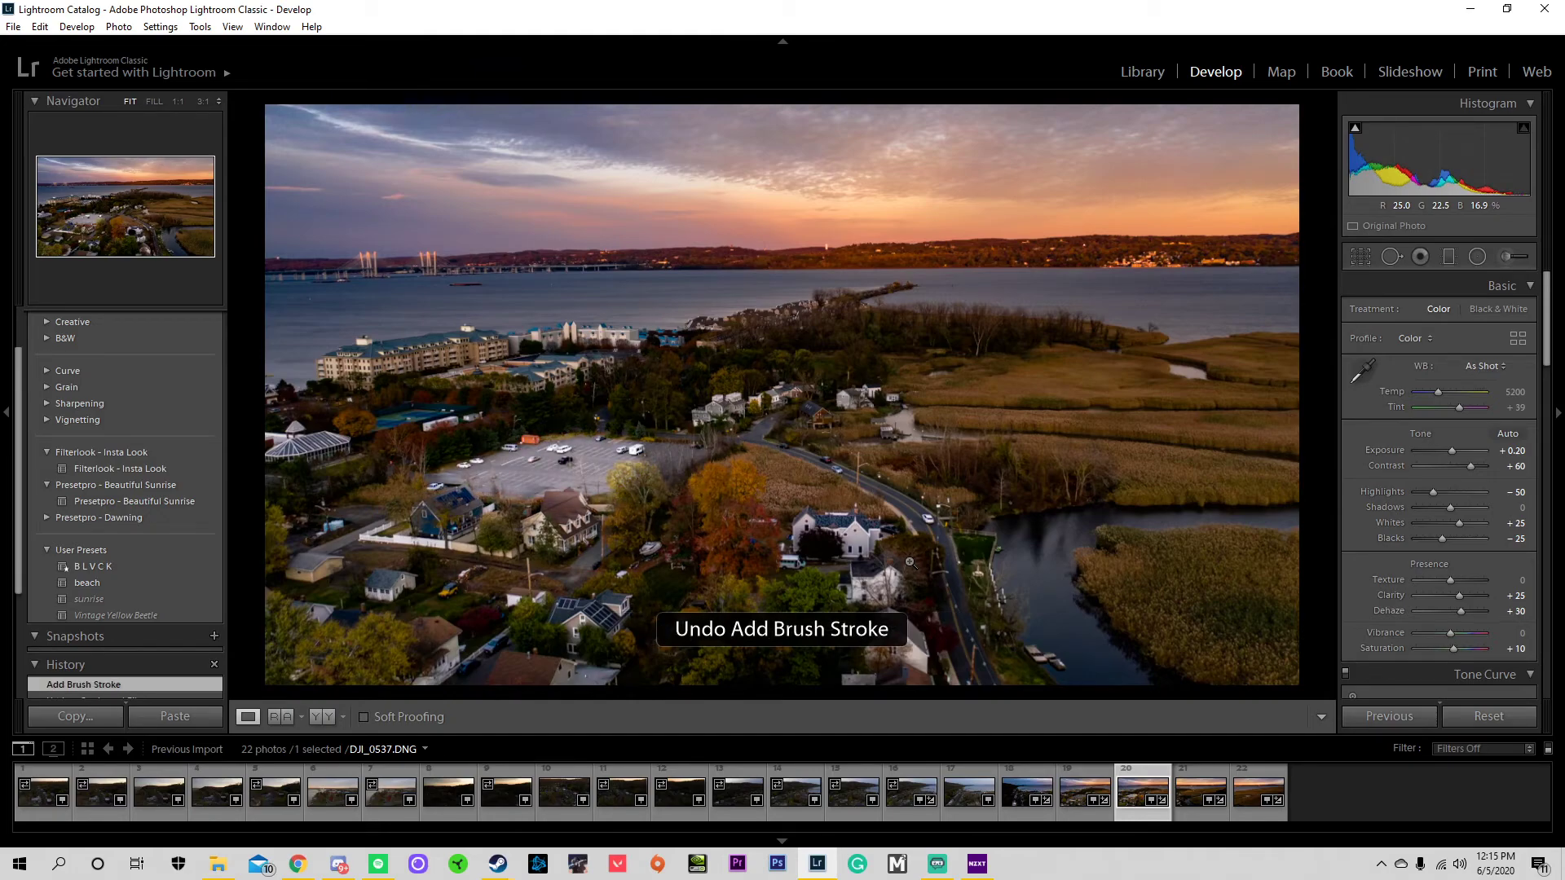
{"action": "key", "text": "ctrl+z"}
{"action": "key", "text": "ctrl+z"}
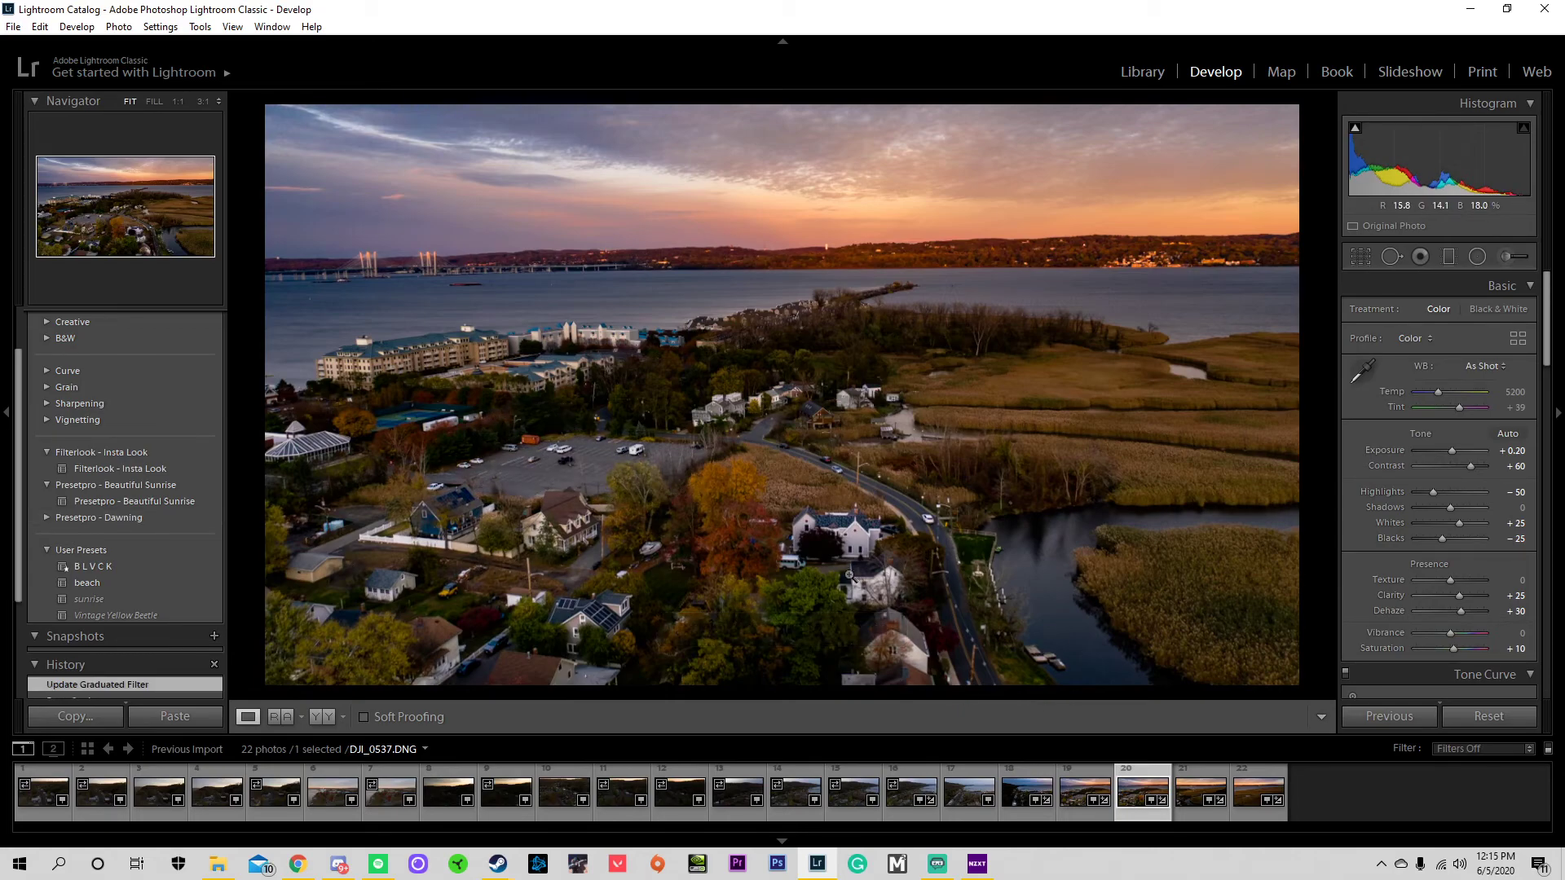
{"action": "scroll", "coordinate": [1451, 519], "scroll_direction": "down", "scroll_amount": 6}
{"action": "scroll", "coordinate": [1398, 535], "scroll_direction": "down", "scroll_amount": 1}
{"action": "scroll", "coordinate": [1391, 549], "scroll_direction": "up", "scroll_amount": 2}
{"action": "scroll", "coordinate": [1392, 549], "scroll_direction": "down", "scroll_amount": 1}
{"action": "scroll", "coordinate": [1391, 550], "scroll_direction": "down", "scroll_amount": 6}
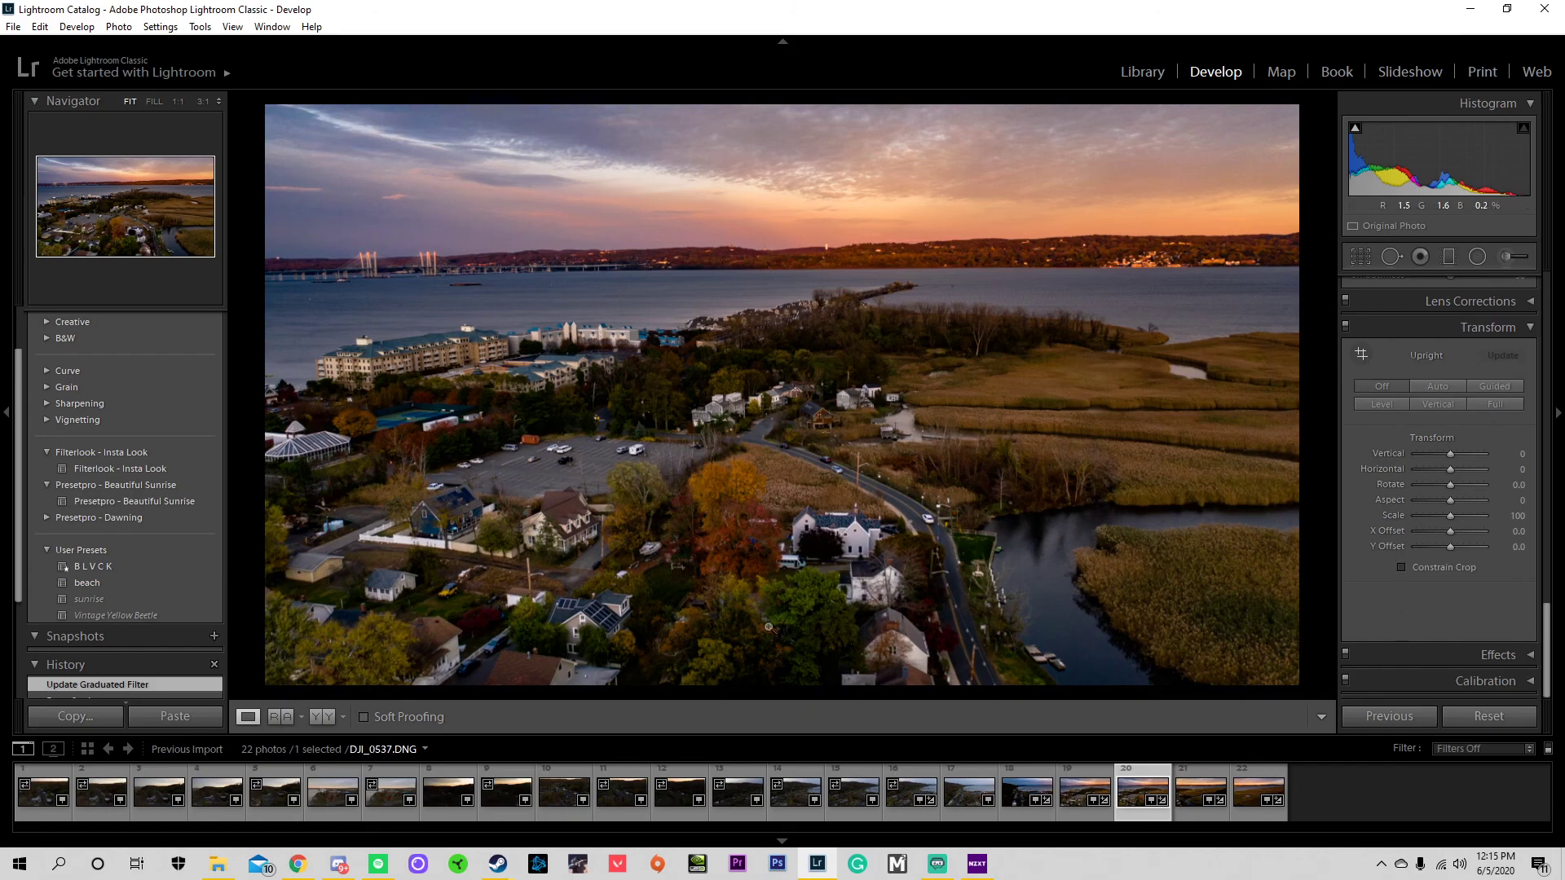
- Go back through the filmstrip from photo 20 to photo 16
{"action": "key", "text": "Left"}
{"action": "key", "text": "Left"}
{"action": "key", "text": "Left"}
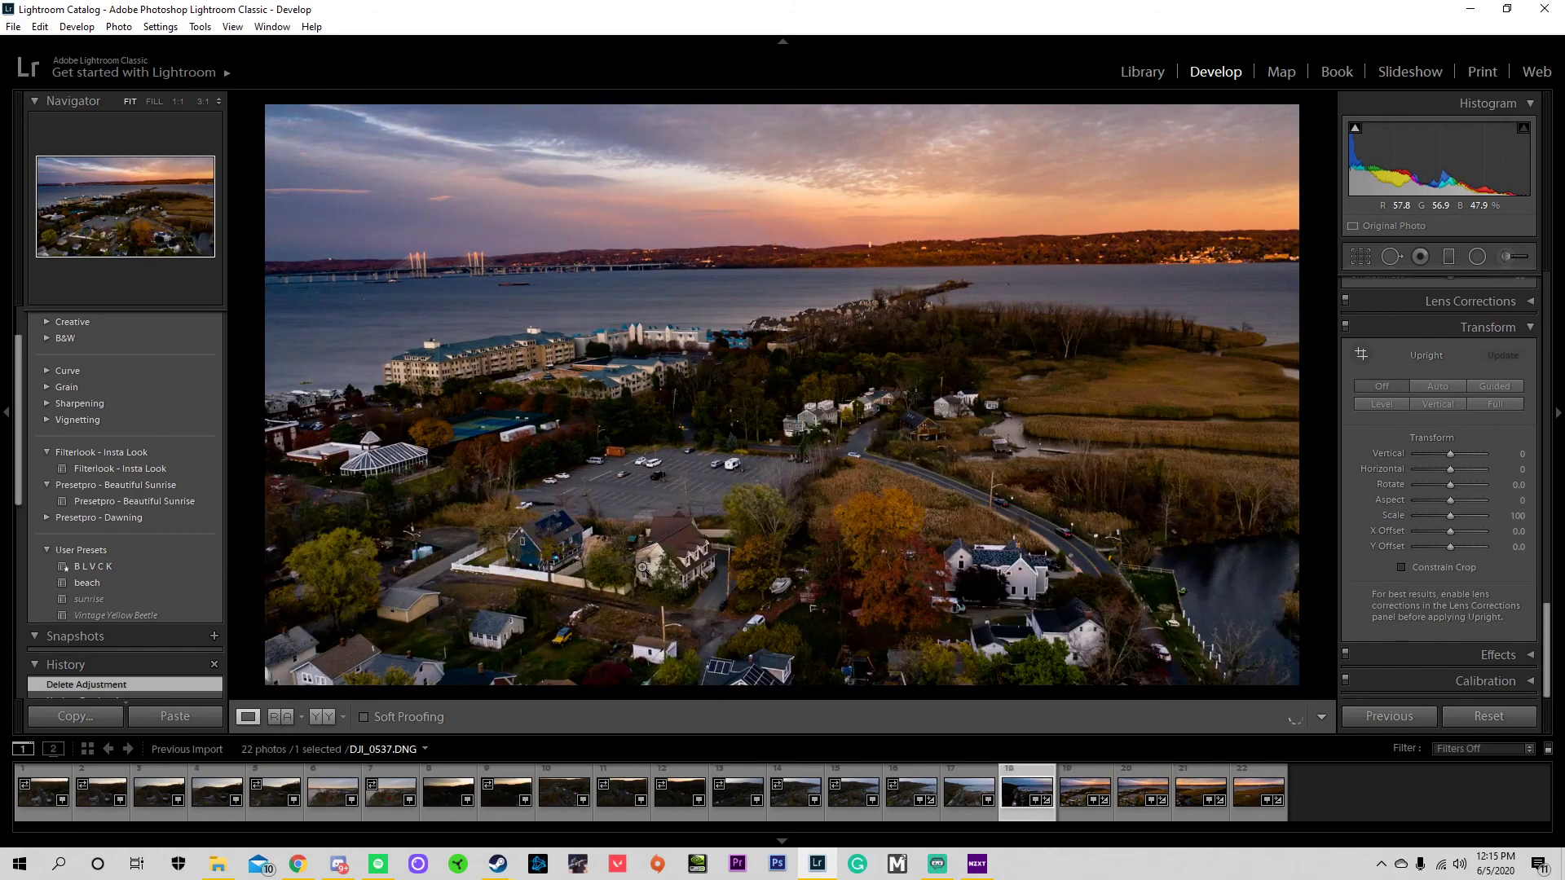
{"action": "key", "text": "Left"}
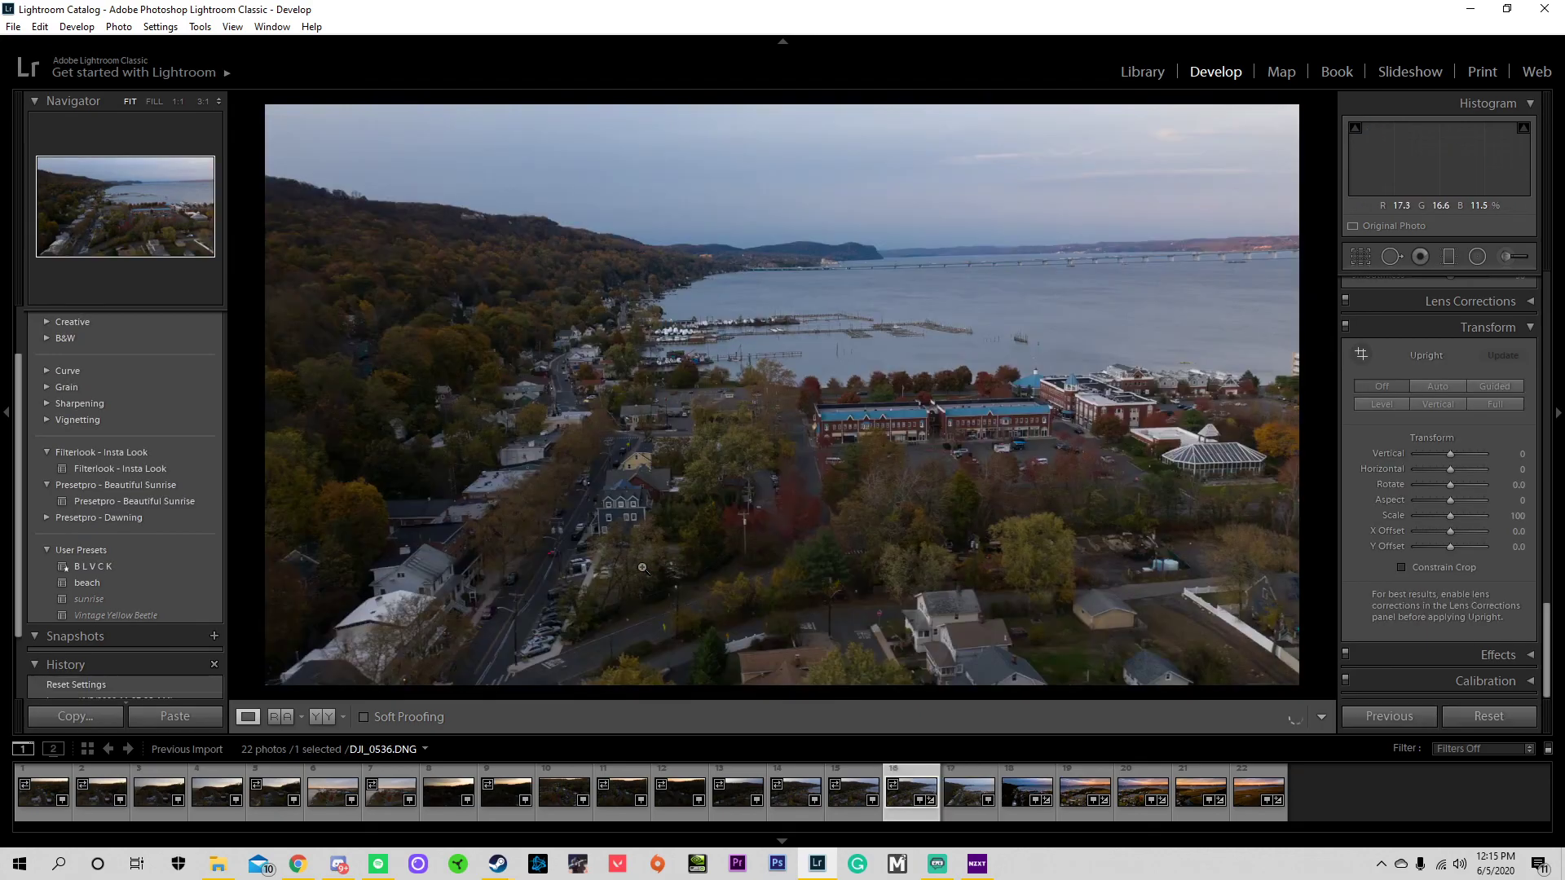